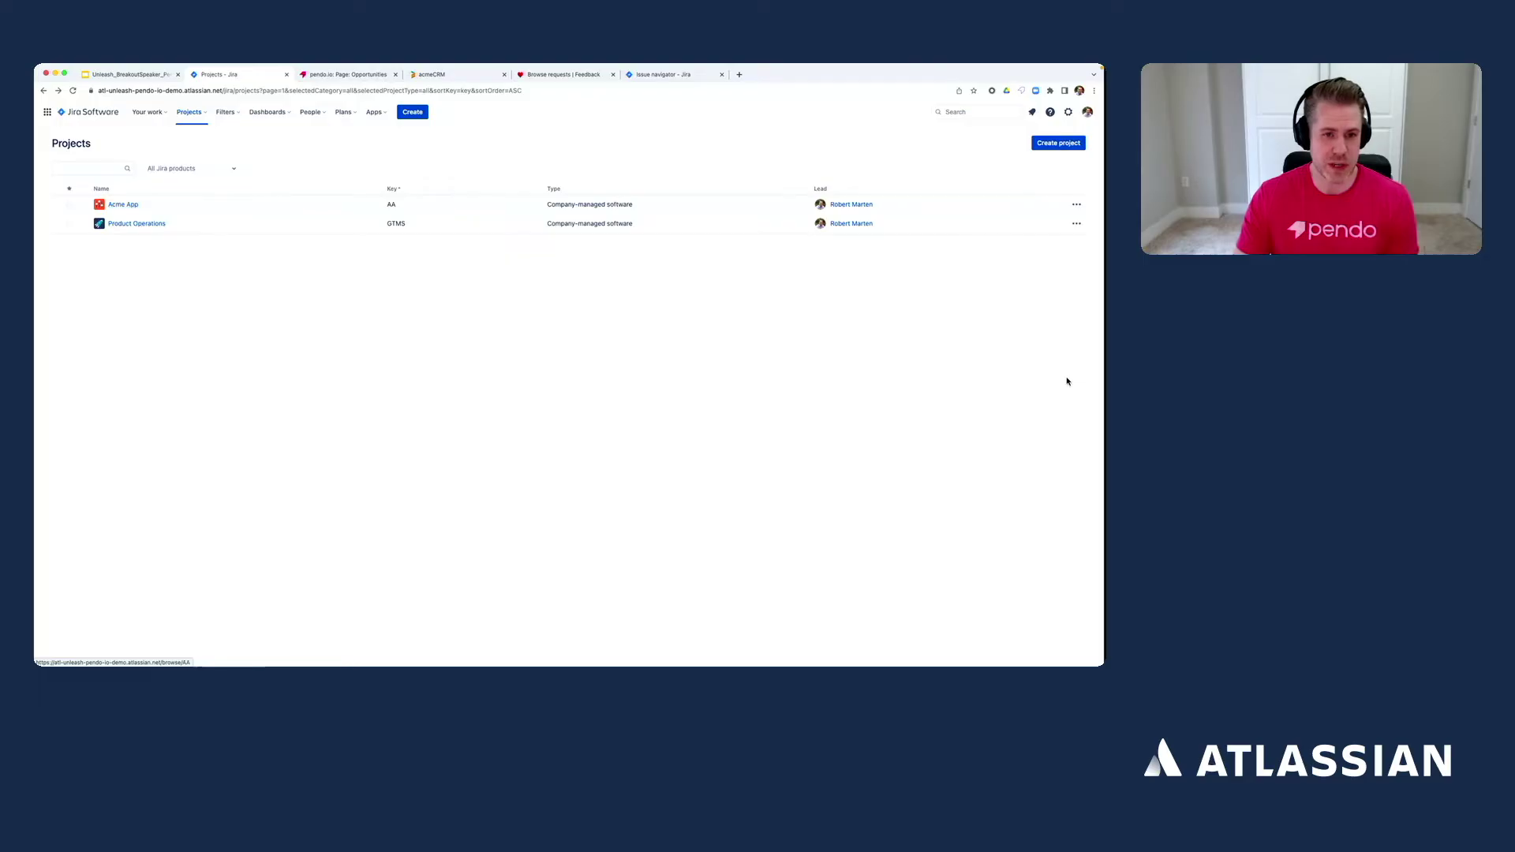
# - Start a new plan and add the Team 1 and Team 2 boards as issue sources
pyautogui.click(346, 112)
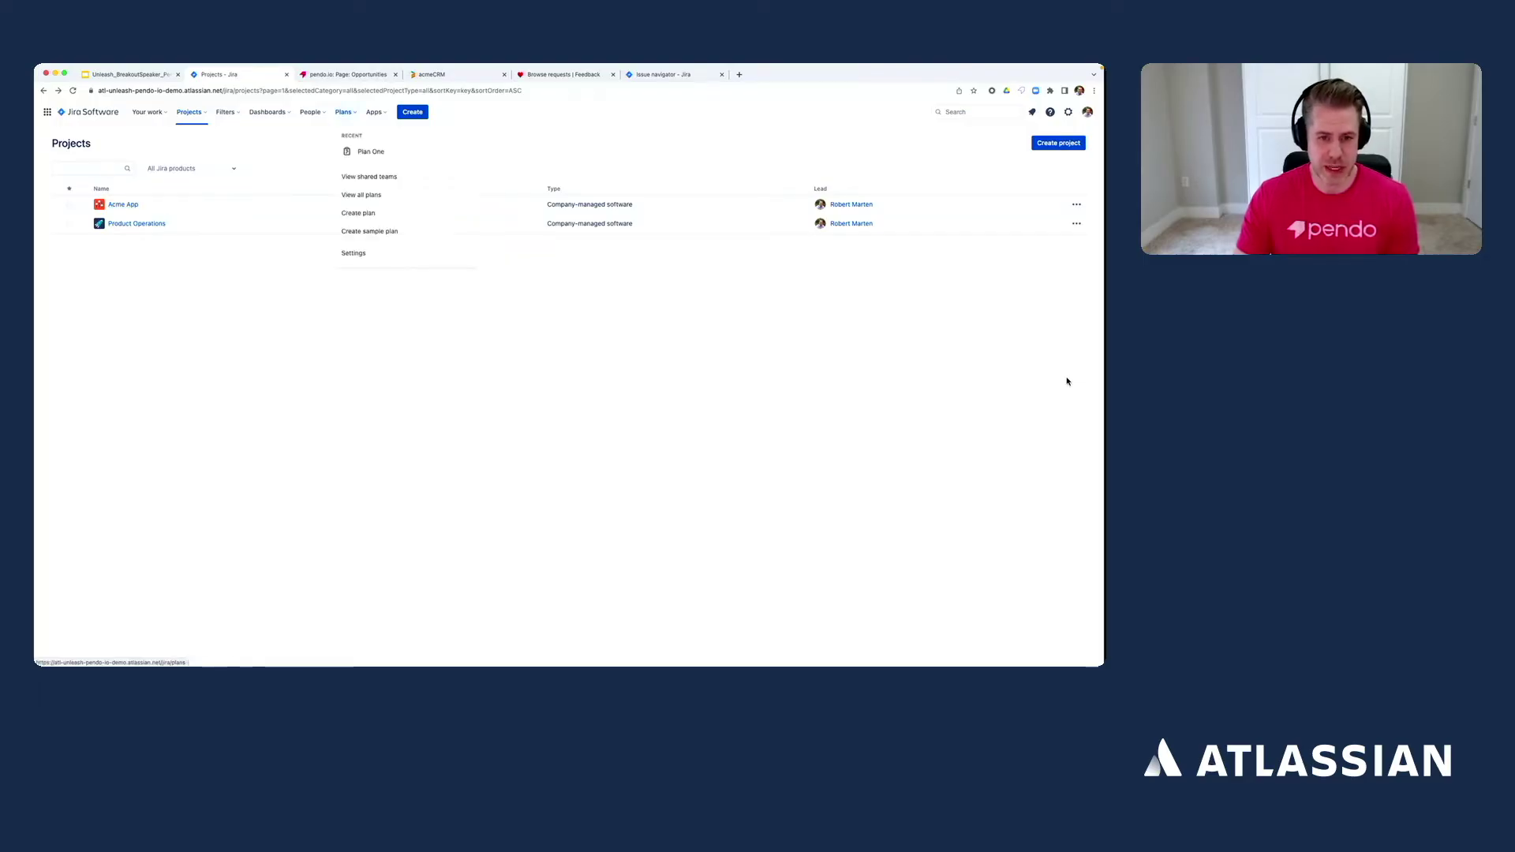
pyautogui.click(358, 213)
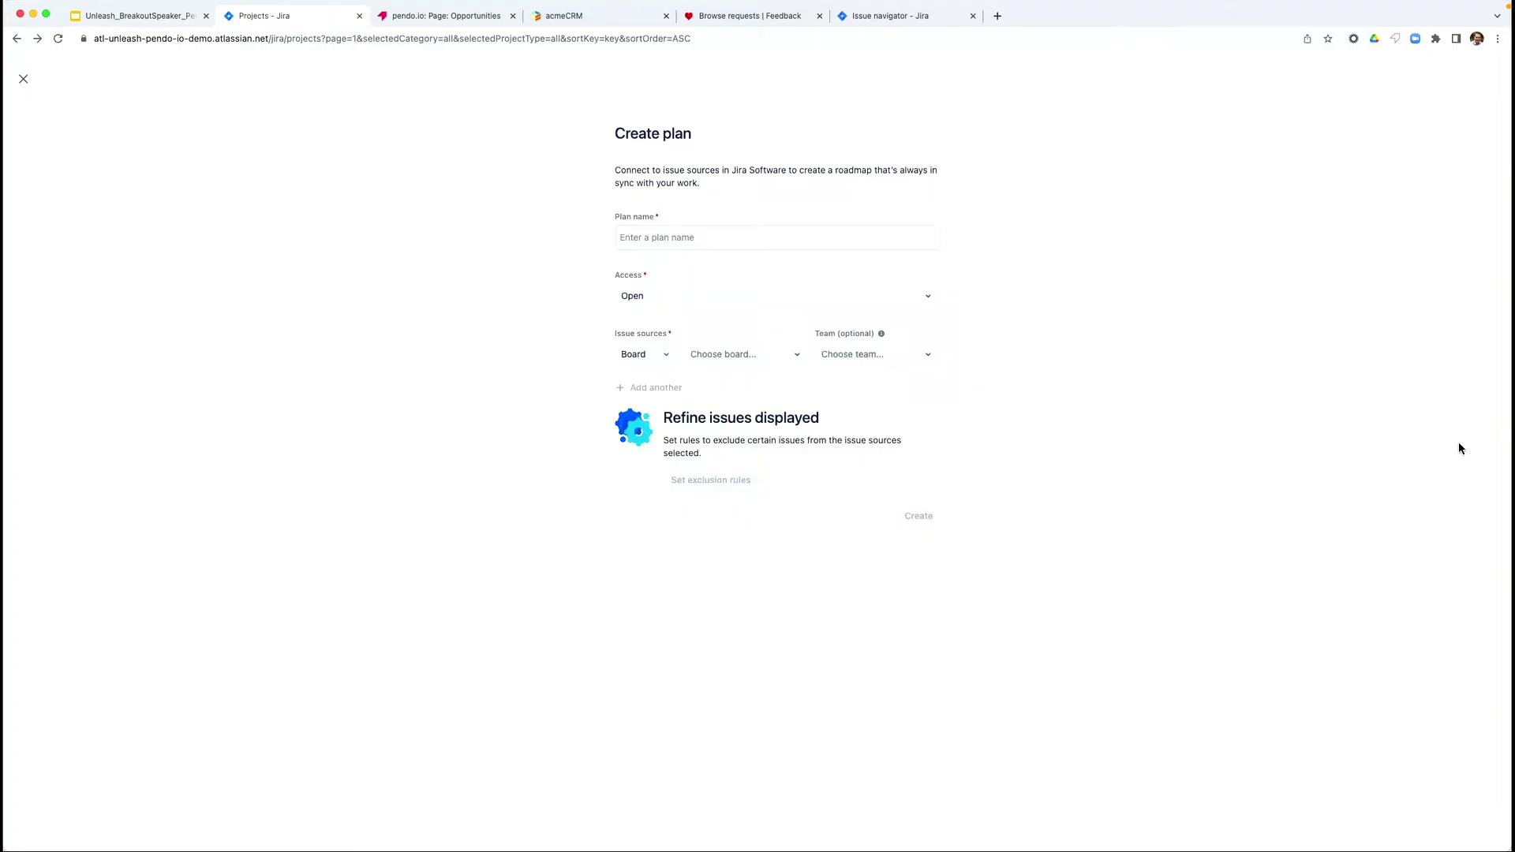
pyautogui.click(746, 354)
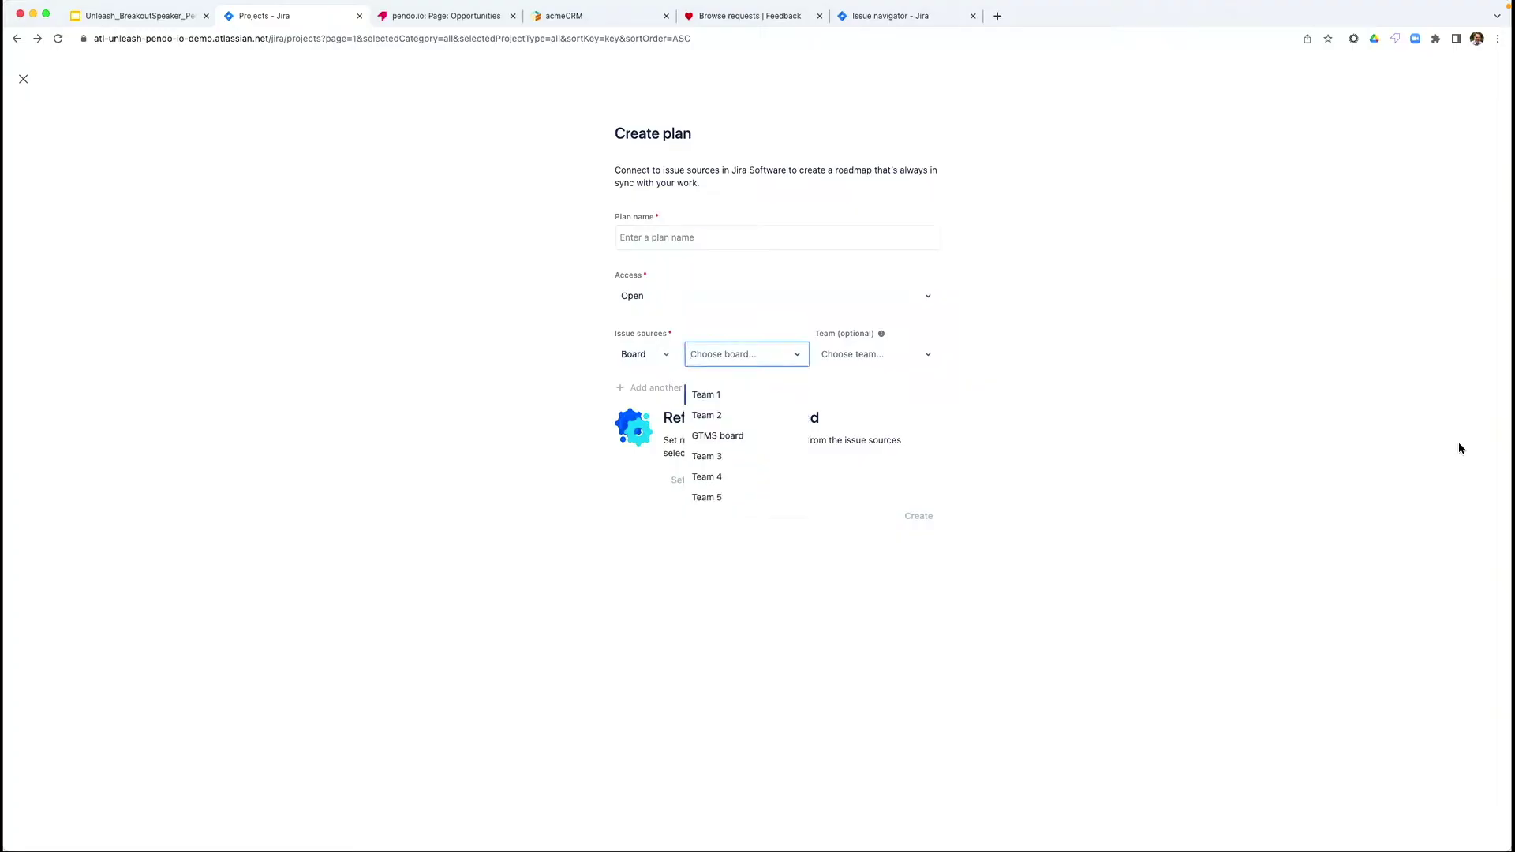
pyautogui.click(707, 395)
pyautogui.click(655, 388)
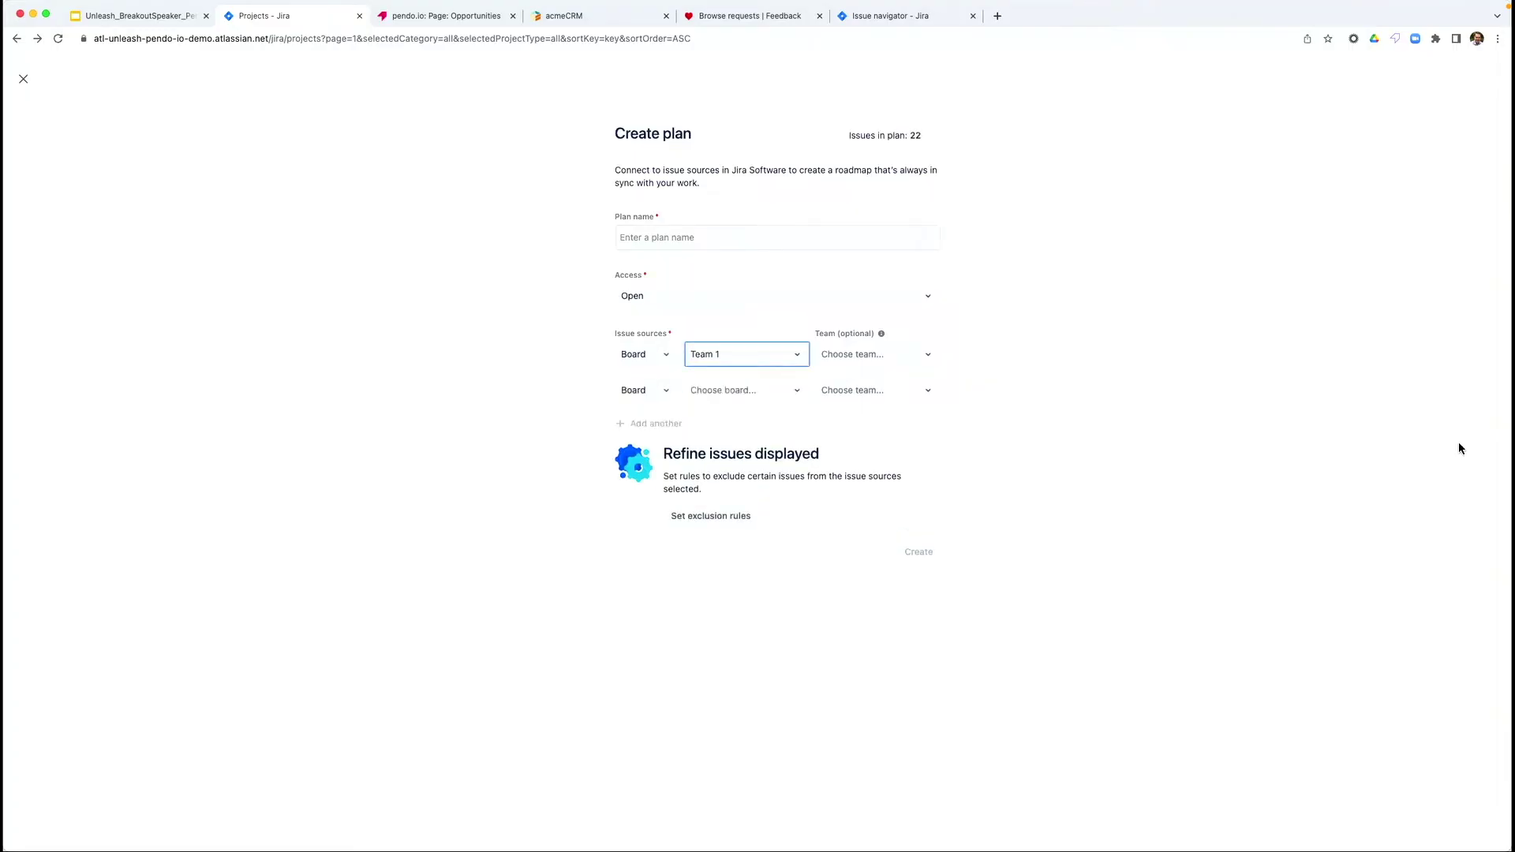
pyautogui.click(746, 390)
pyautogui.click(706, 431)
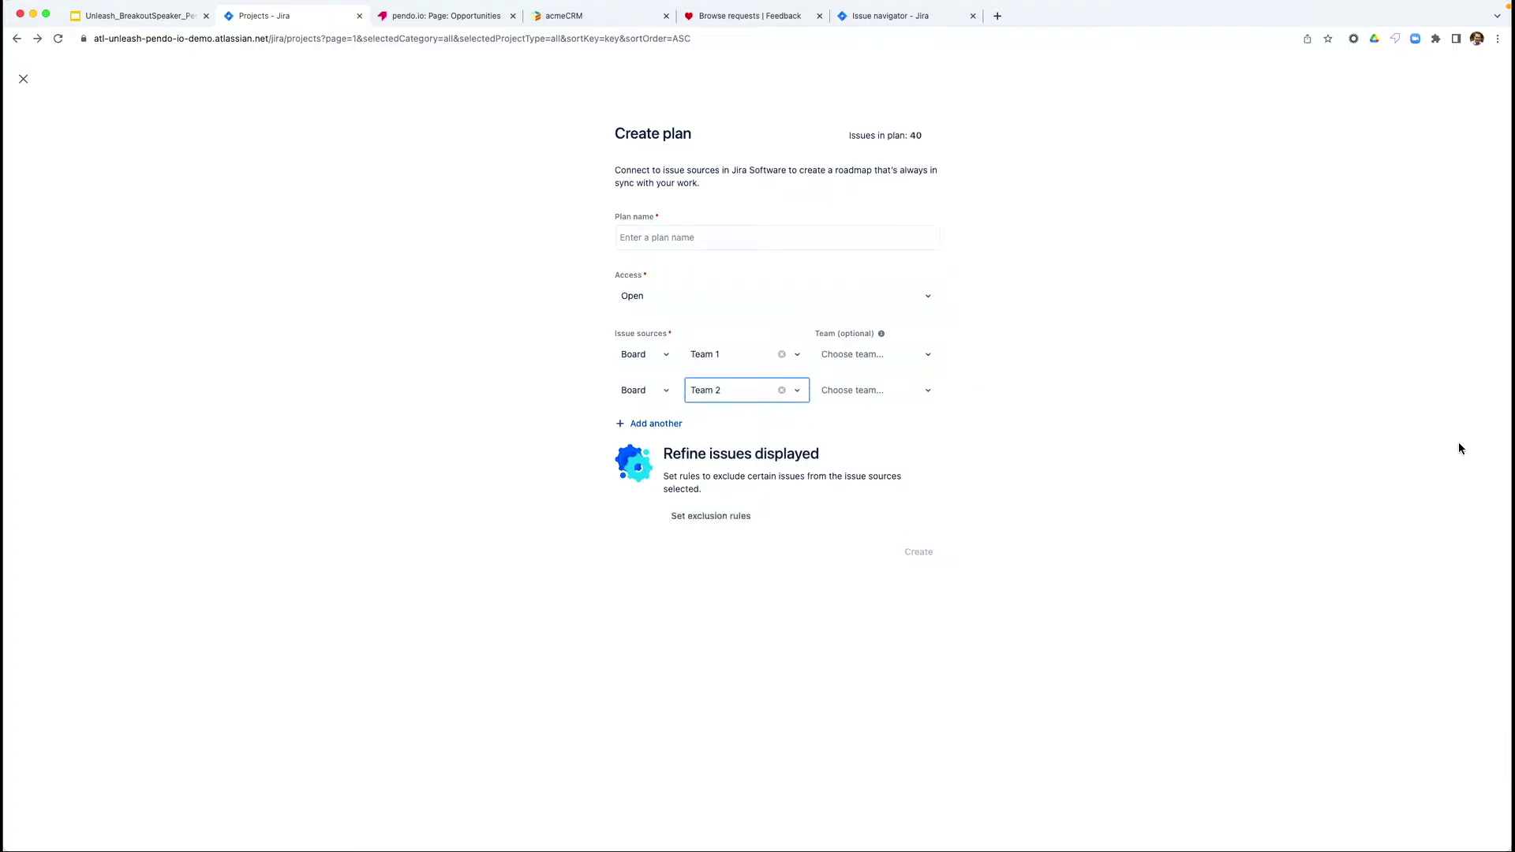
# - Add the Team 3, Team 4 and Team 5 boards as further issue sources of the plan
pyautogui.press('Tab')
pyautogui.press('Down')
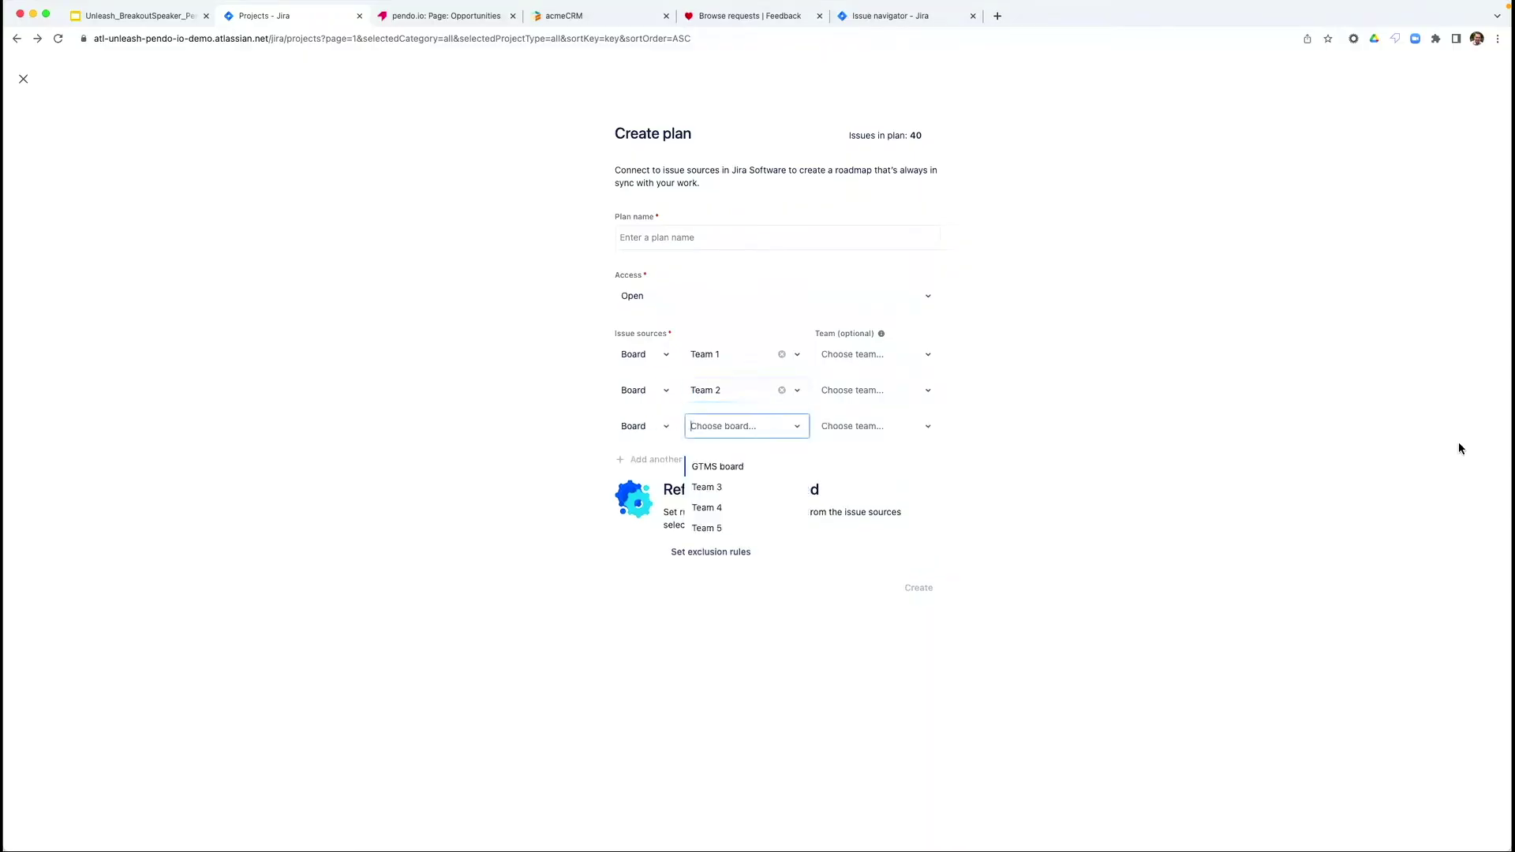
pyautogui.press('Return')
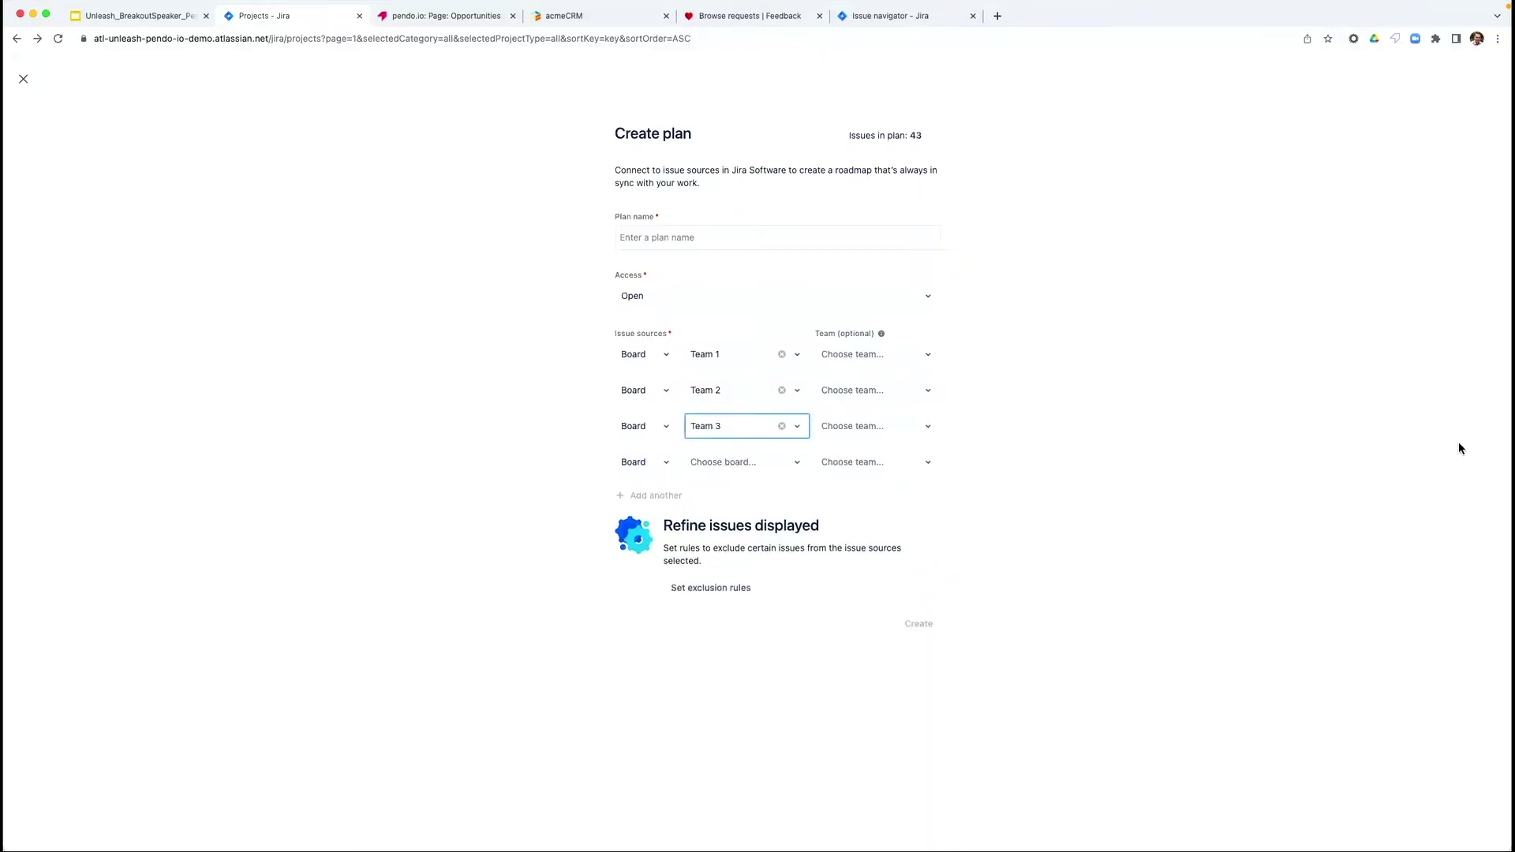
pyautogui.press('Tab')
pyautogui.press('Tab')
pyautogui.press('Tab')
pyautogui.press('Down')
pyautogui.press('Down')
pyautogui.press('Return')
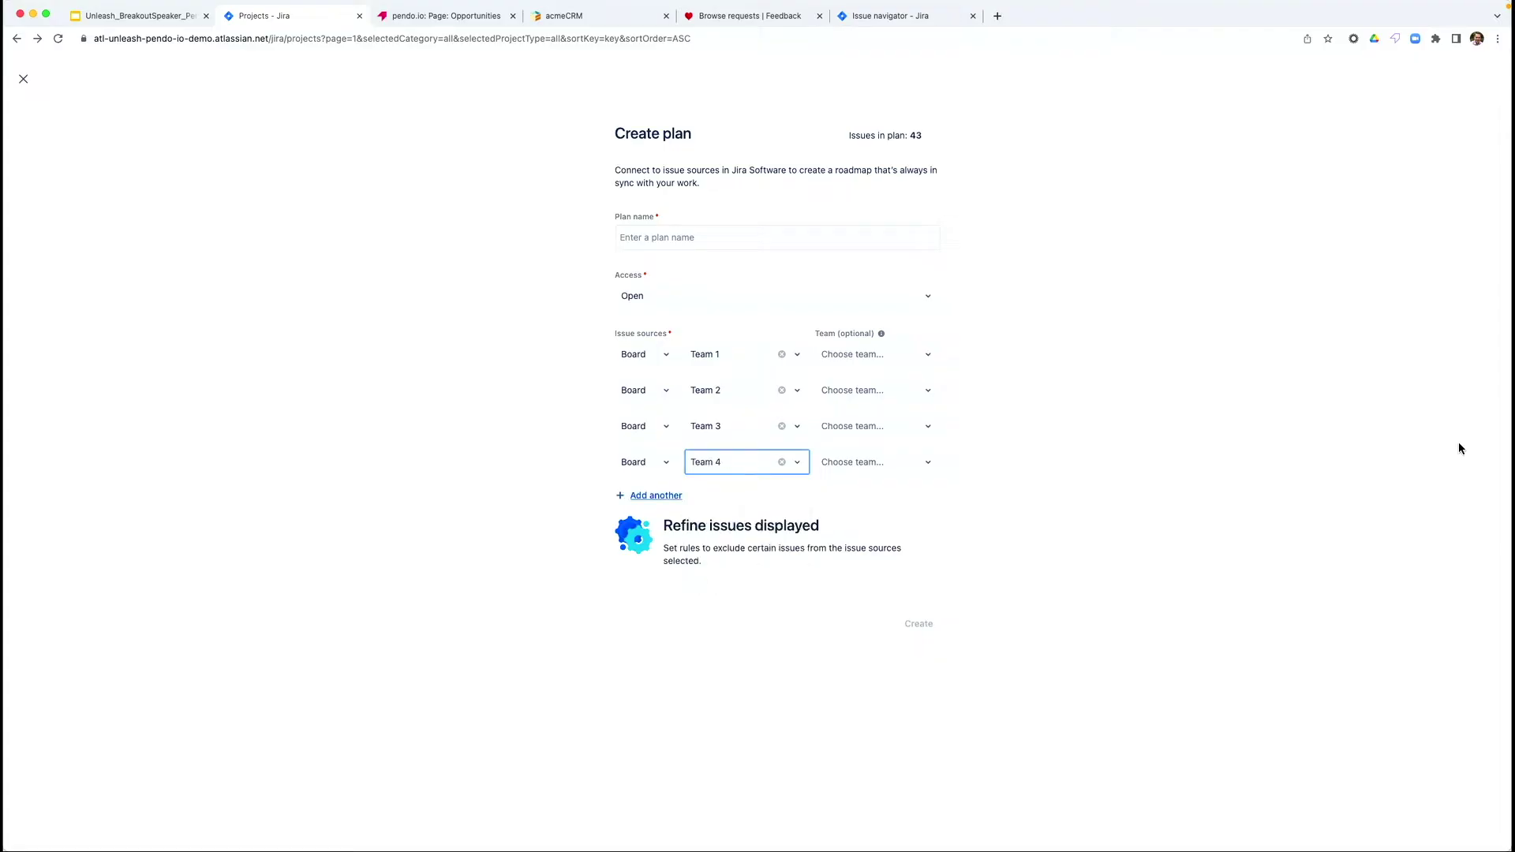
pyautogui.press('Down')
pyautogui.press('Return')
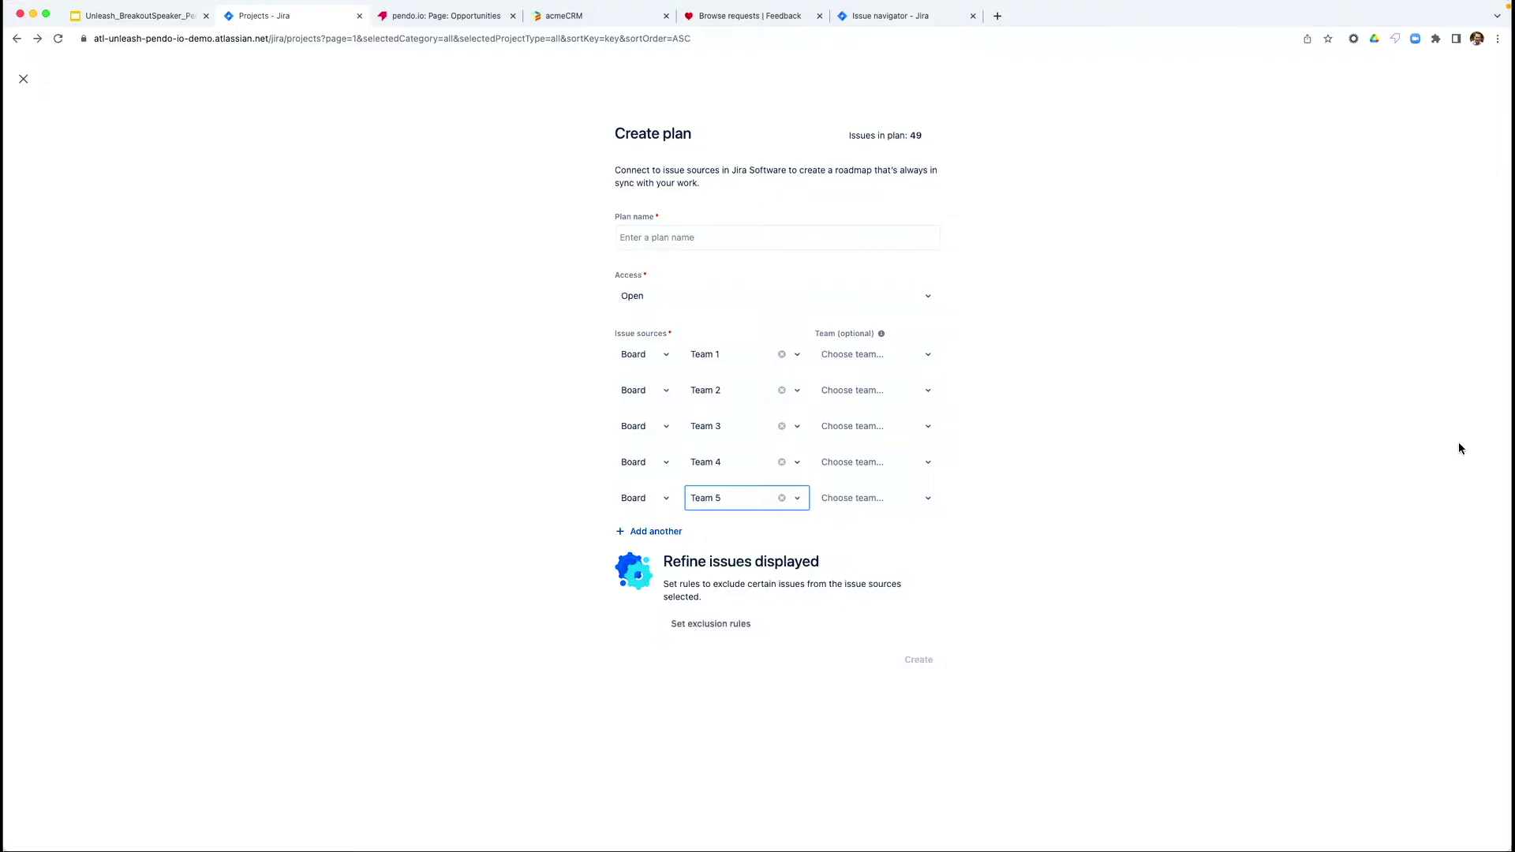
# - Assign Team 1 to the Team 1 board and Team 2 to the Team 2 board
pyautogui.hotkey('shift', 'Tab')
pyautogui.hotkey('shift', 'Tab')
pyautogui.hotkey('shift', 'Tab')
pyautogui.hotkey('shift', 'Tab')
pyautogui.hotkey('shift', 'Tab')
pyautogui.hotkey('shift', 'Tab')
pyautogui.hotkey('shift', 'Tab')
pyautogui.hotkey('shift', 'Tab')
pyautogui.hotkey('shift', 'Tab')
pyautogui.hotkey('shift', 'Tab')
pyautogui.hotkey('shift', 'Tab')
pyautogui.press('Down')
pyautogui.press('Return')
pyautogui.press('Tab')
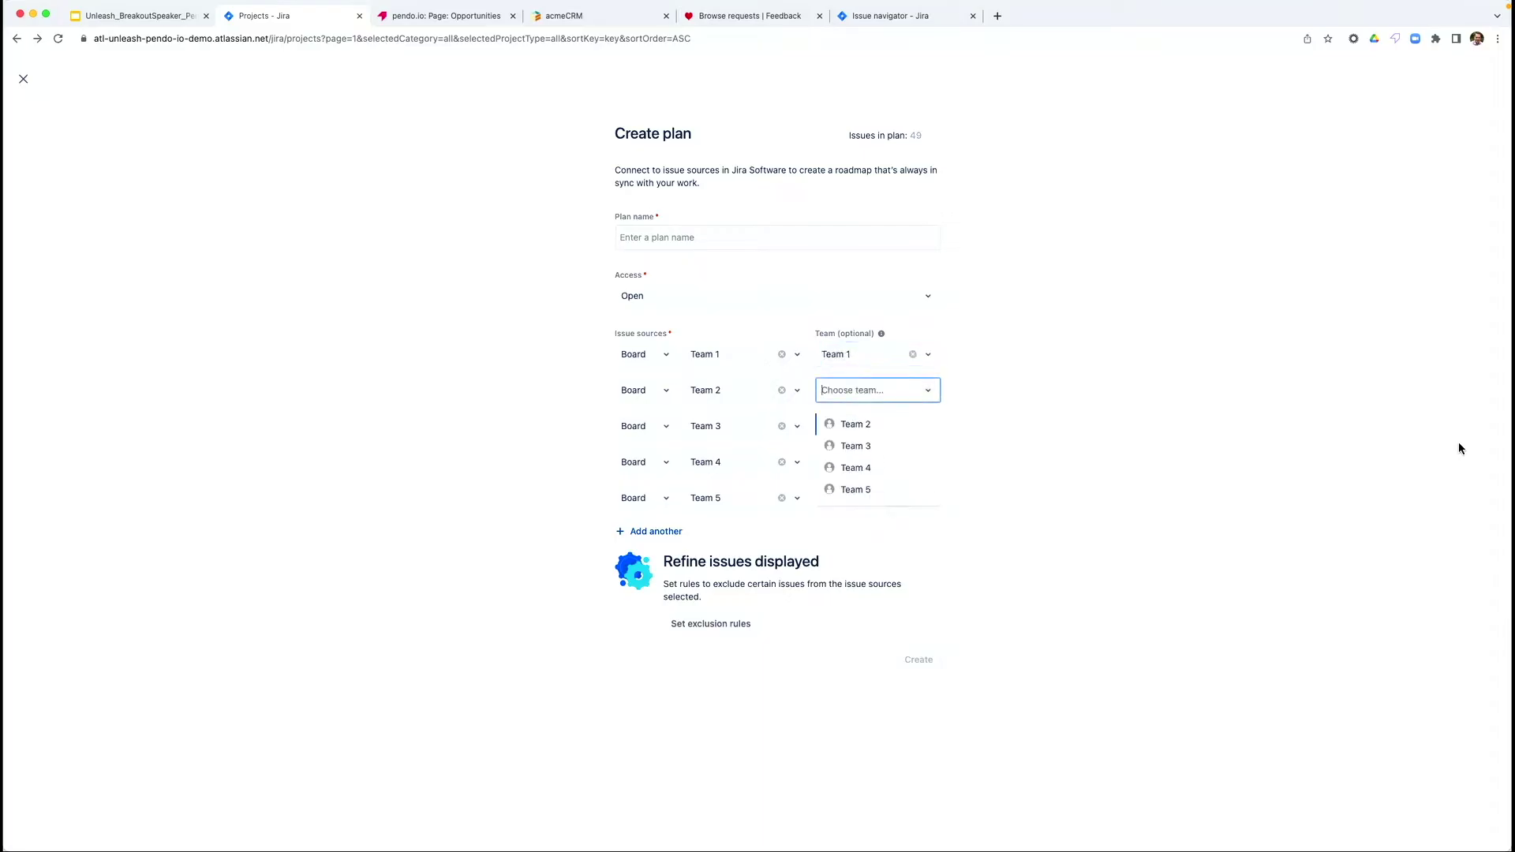
pyautogui.press('Down')
pyautogui.press('Return')
# - Assign Team 3, Team 4 and Team 5 to the boards with the same names
pyautogui.press('Tab')
pyautogui.press('Down')
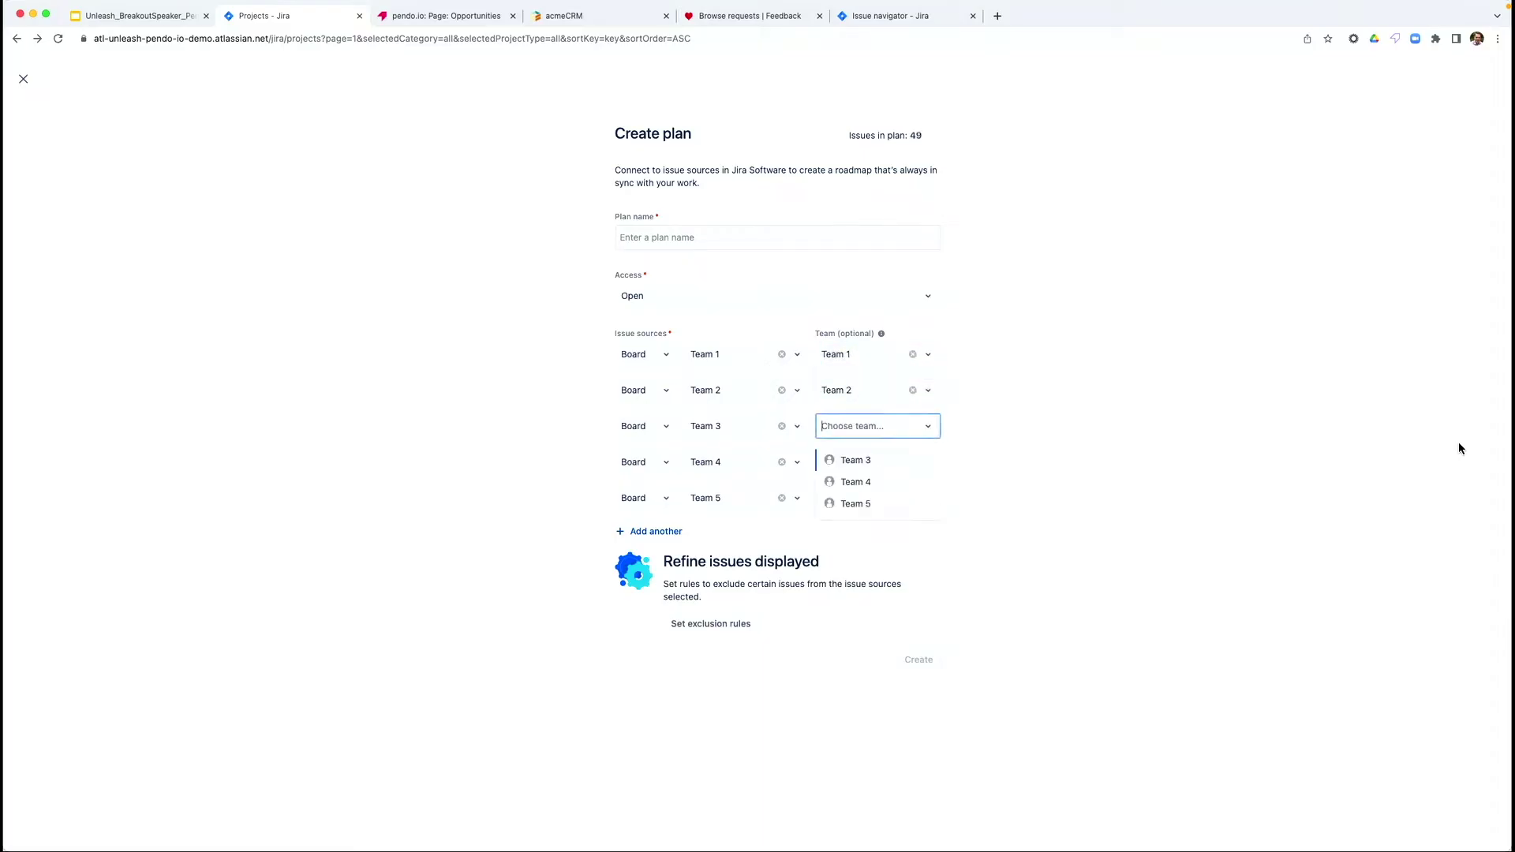
pyautogui.press('Return')
pyautogui.press('Tab')
pyautogui.press('Down')
pyautogui.press('Return')
pyautogui.press('Tab')
pyautogui.press('Down')
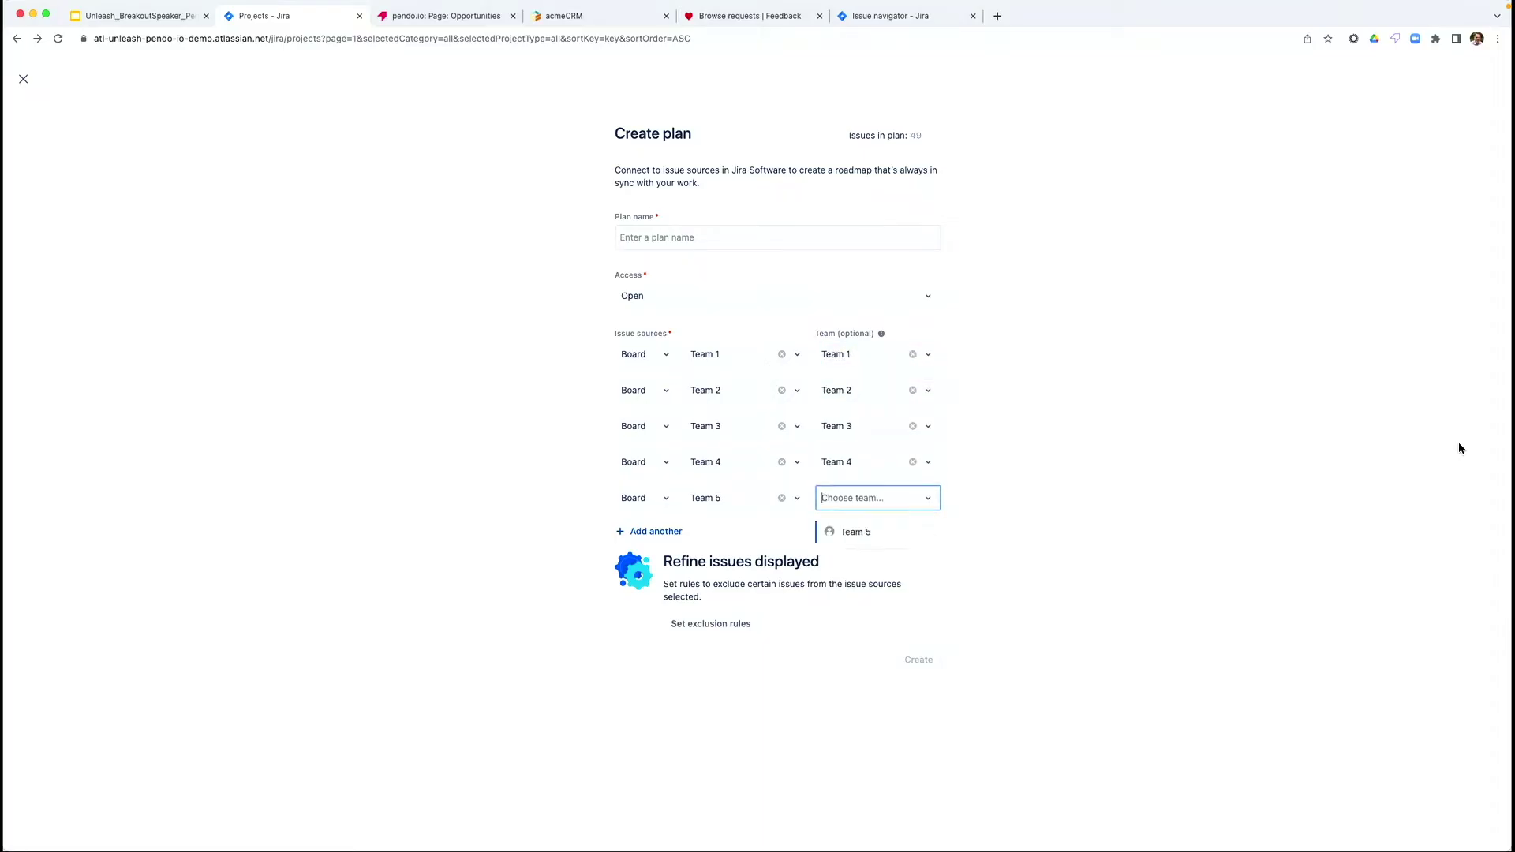
pyautogui.press('Return')
pyautogui.press('Tab')
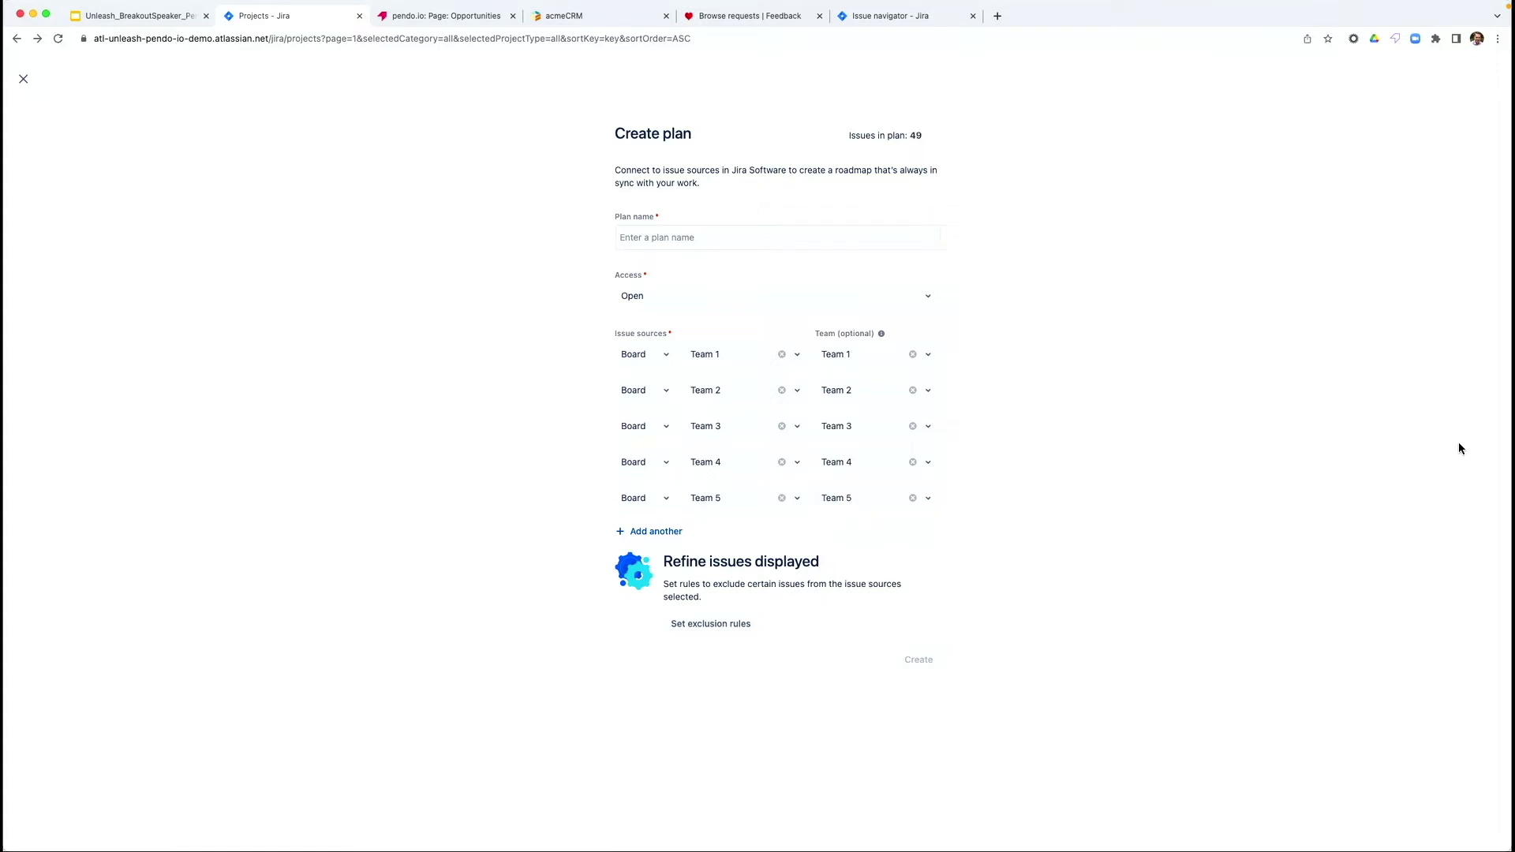
# - Name the new plan Program Plan
pyautogui.press('Tab')
pyautogui.write('Program Pl')
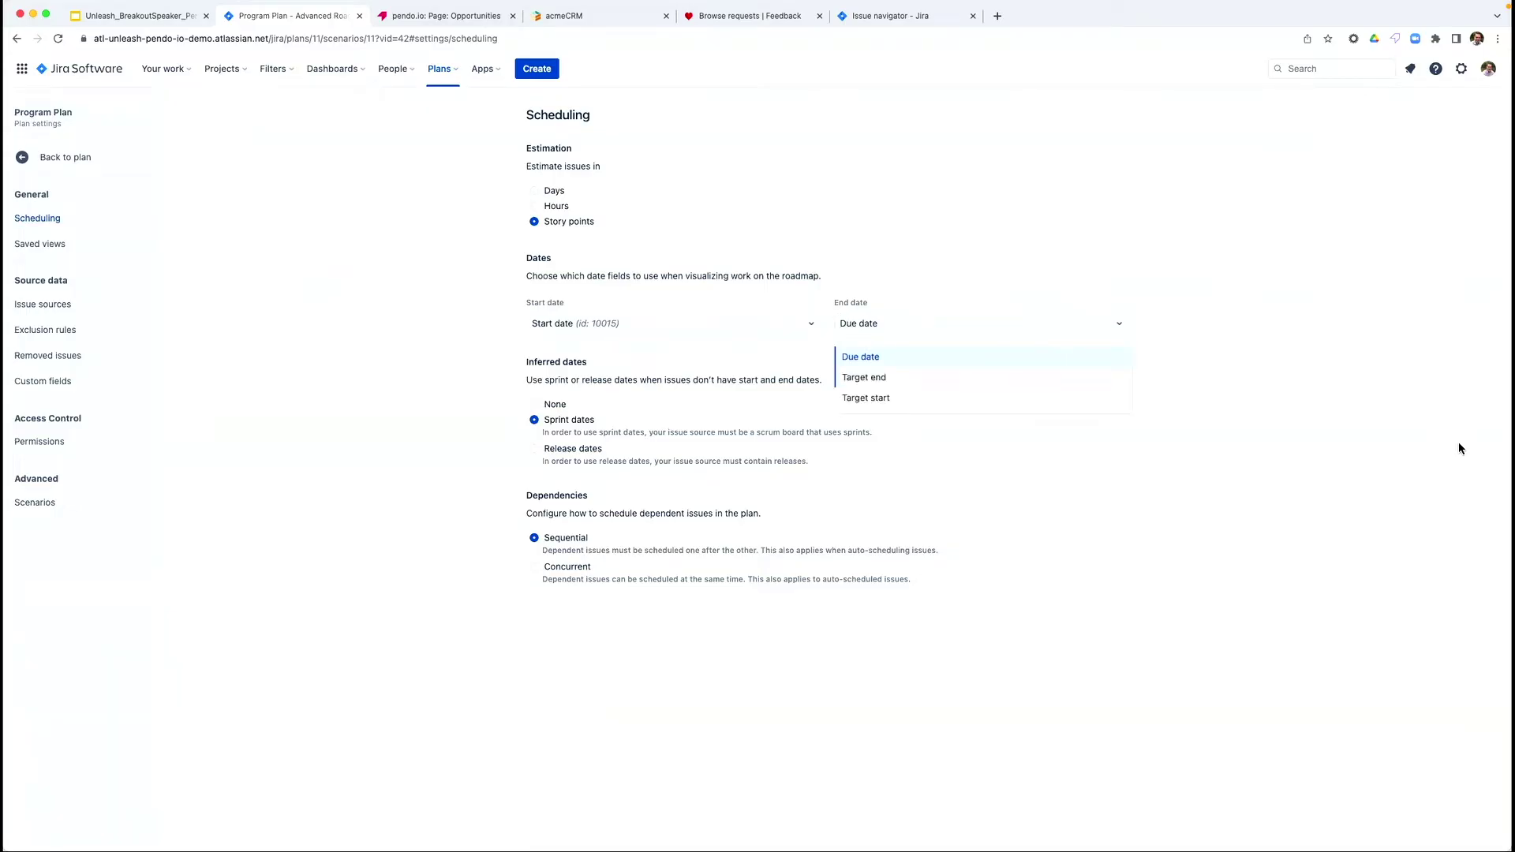
# - Set the end date field in the plan's scheduling settings to Target end
pyautogui.press('Return')
pyautogui.press('Return')
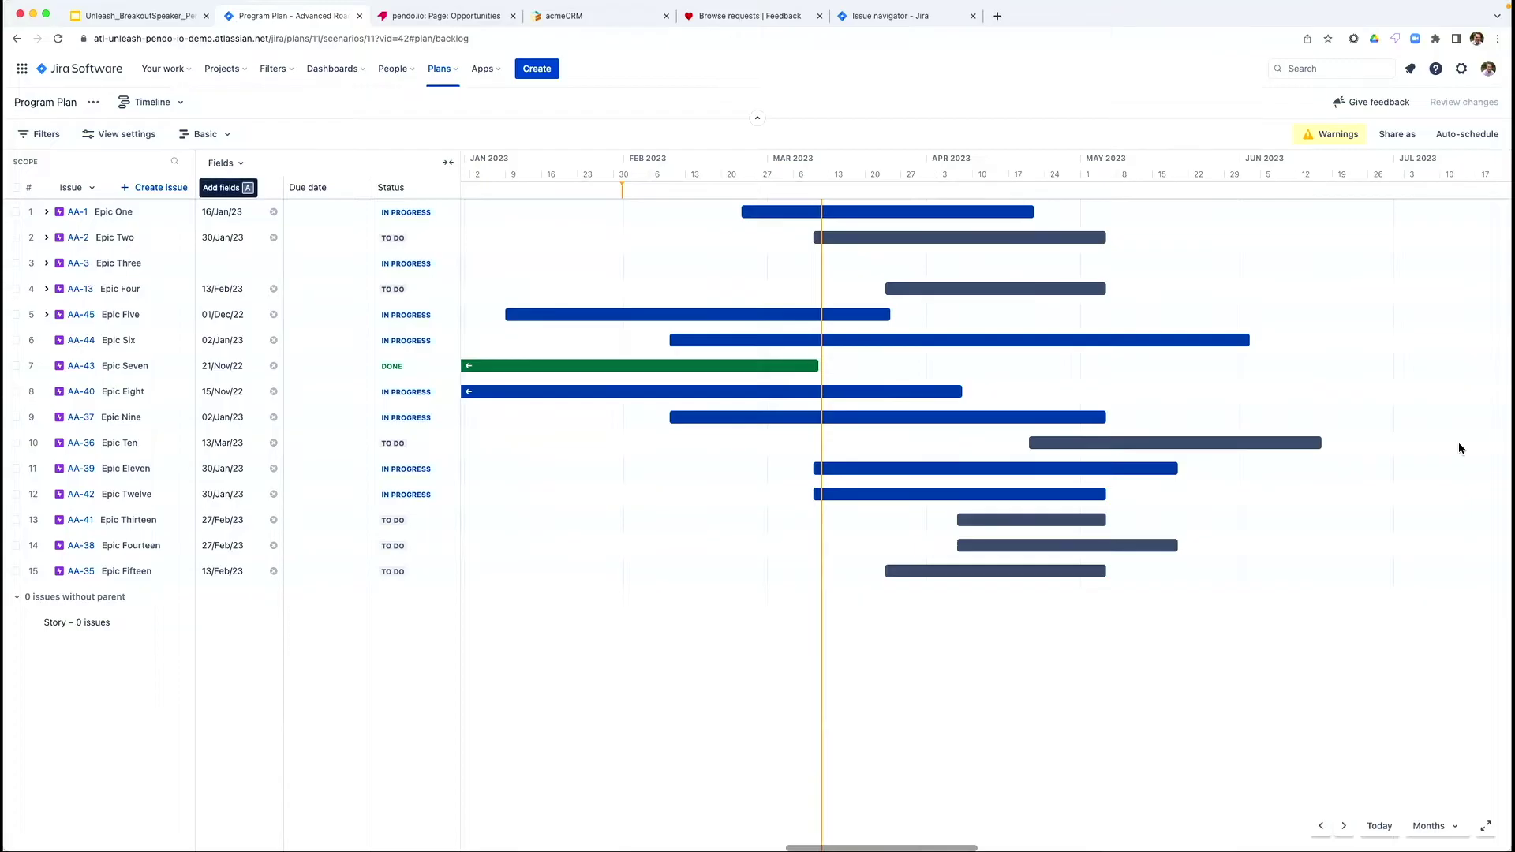
# - Remove the Due date field from the columns of the plan's timeline
pyautogui.press('a')
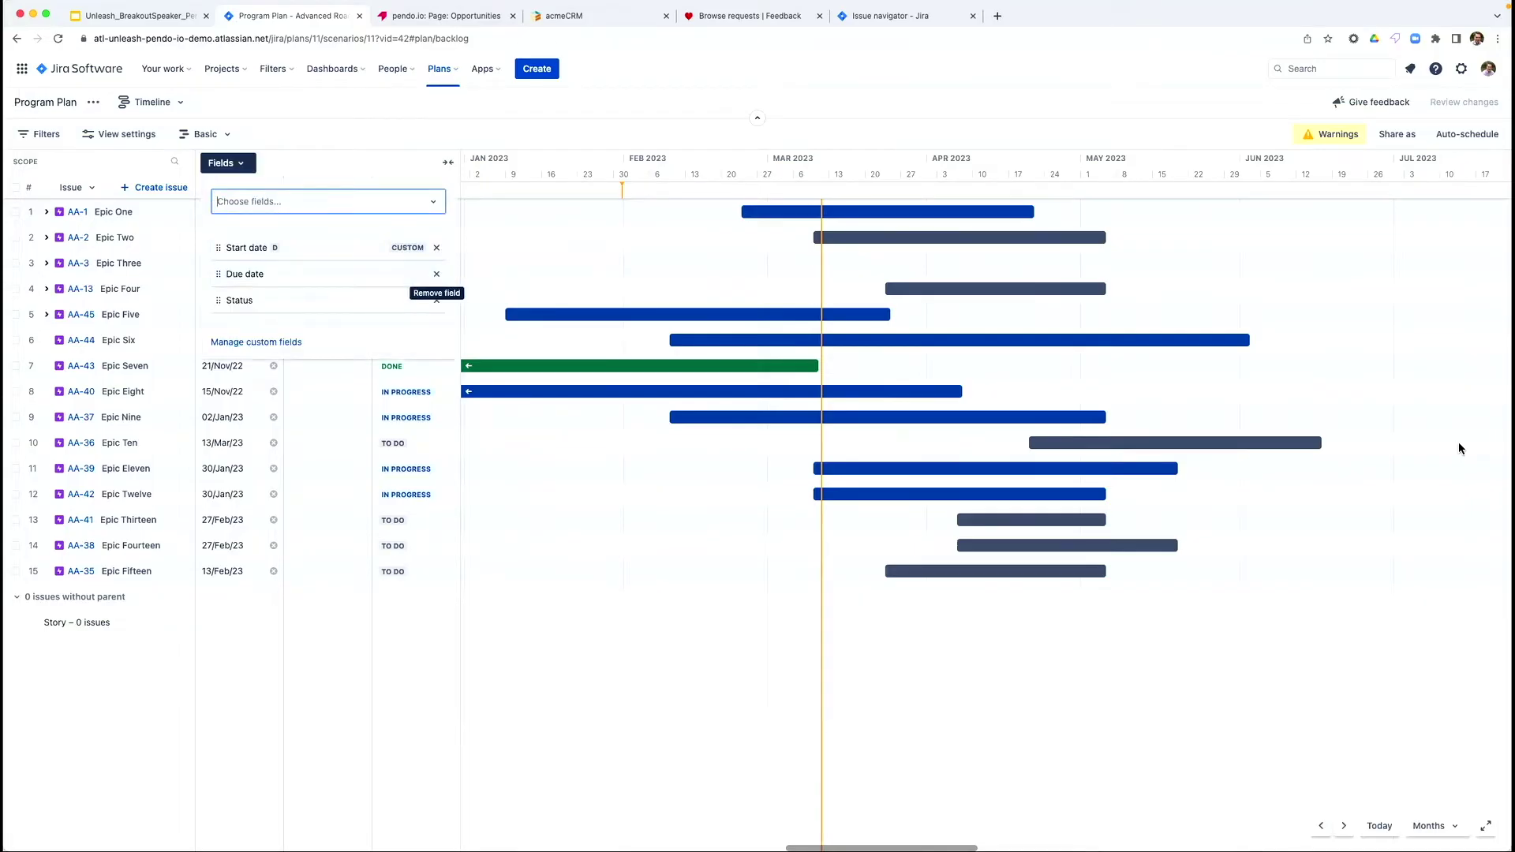
pyautogui.click(436, 274)
pyautogui.press('Tab')
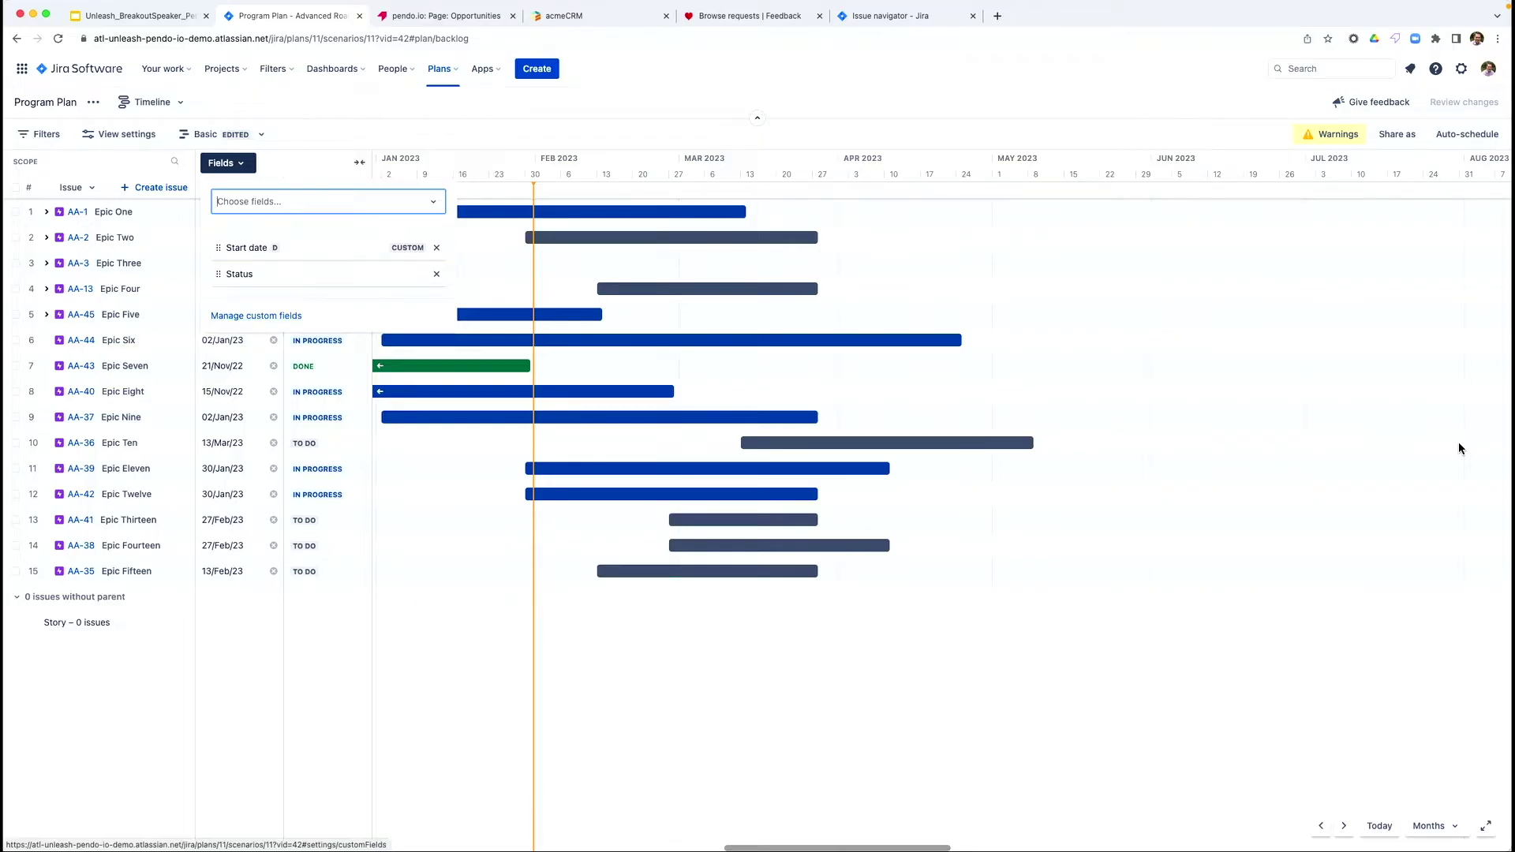
# - Add the Target end field to the timeline columns and place it between Start date and Status
pyautogui.click(322, 202)
pyautogui.write('target')
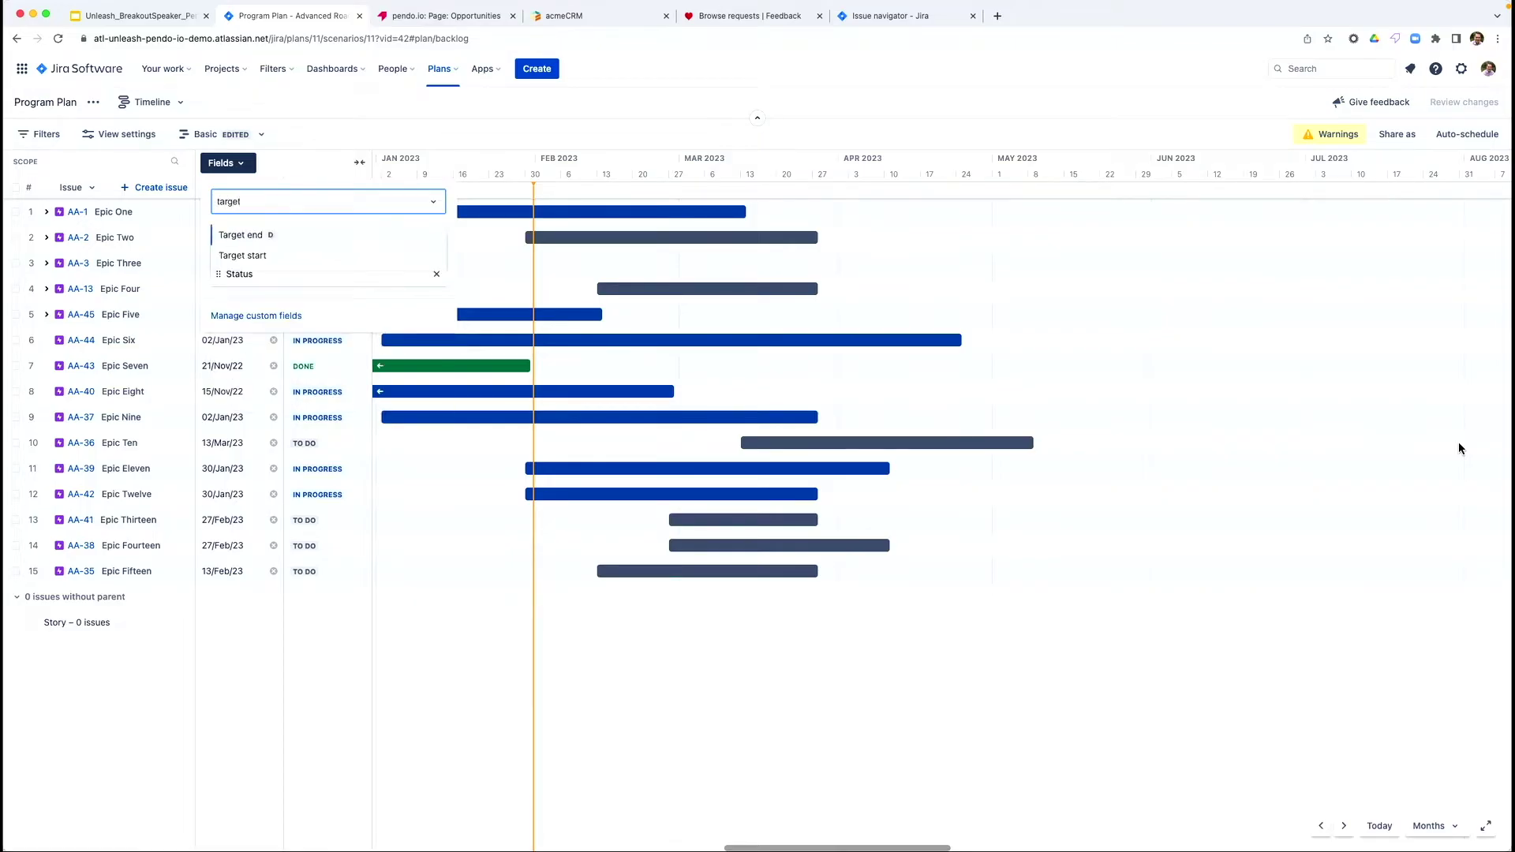
pyautogui.press('Return')
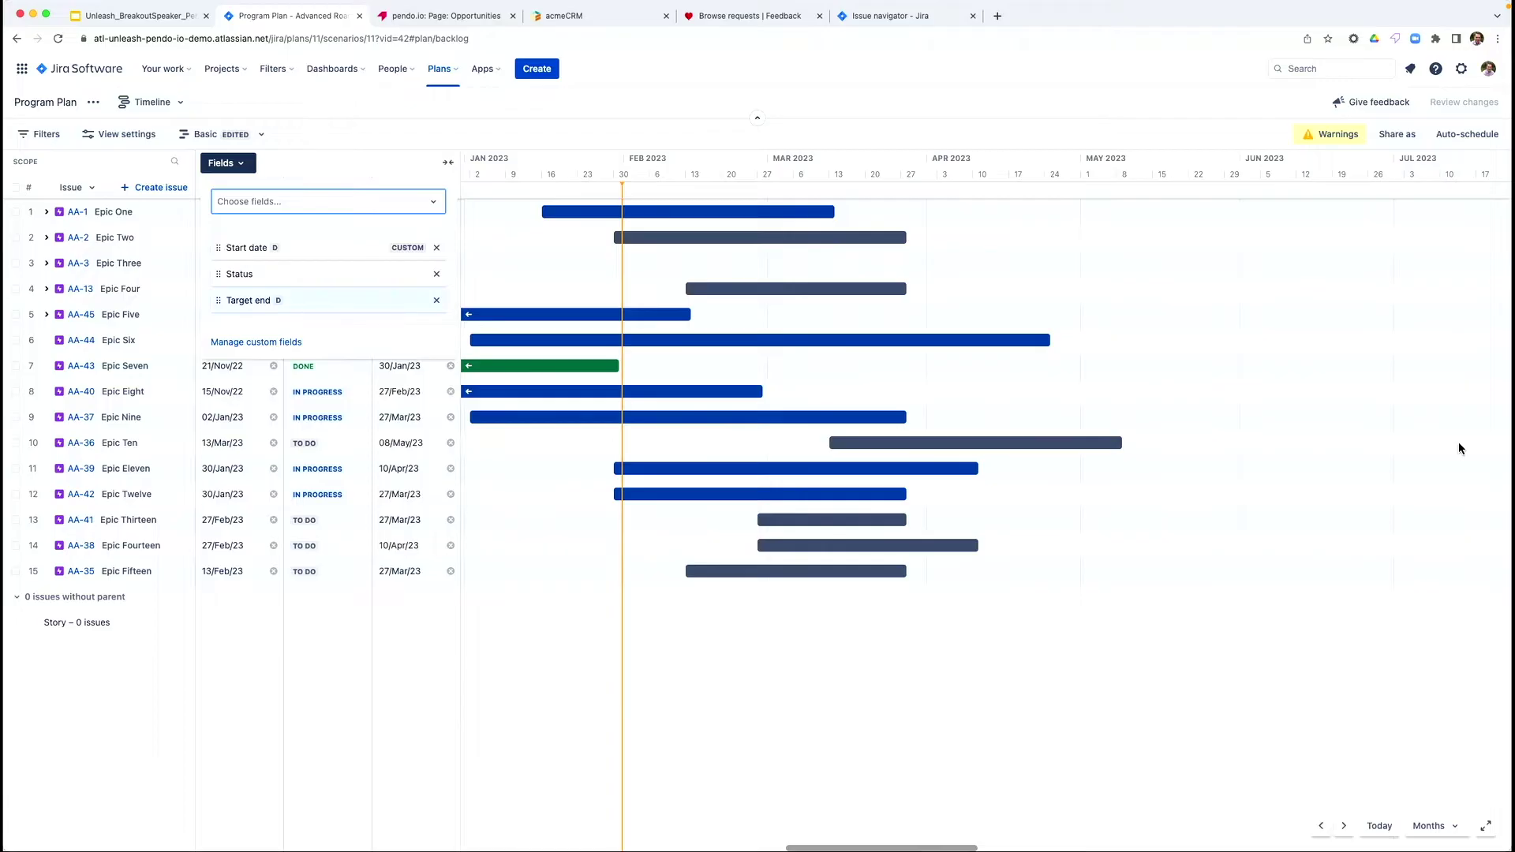
pyautogui.press('space')
pyautogui.press('Up')
pyautogui.press('space')
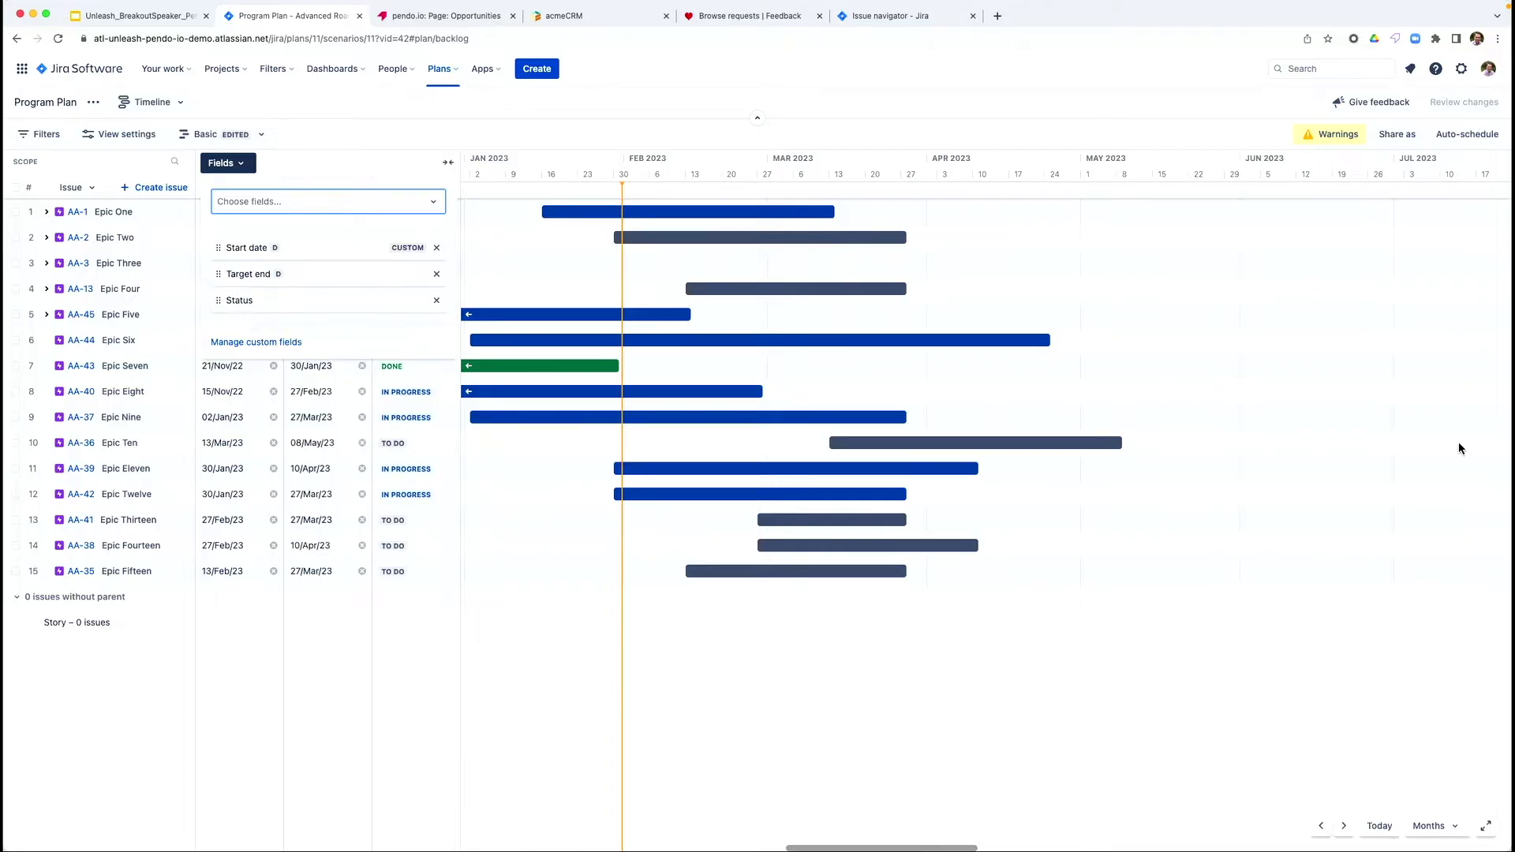
pyautogui.press('Escape')
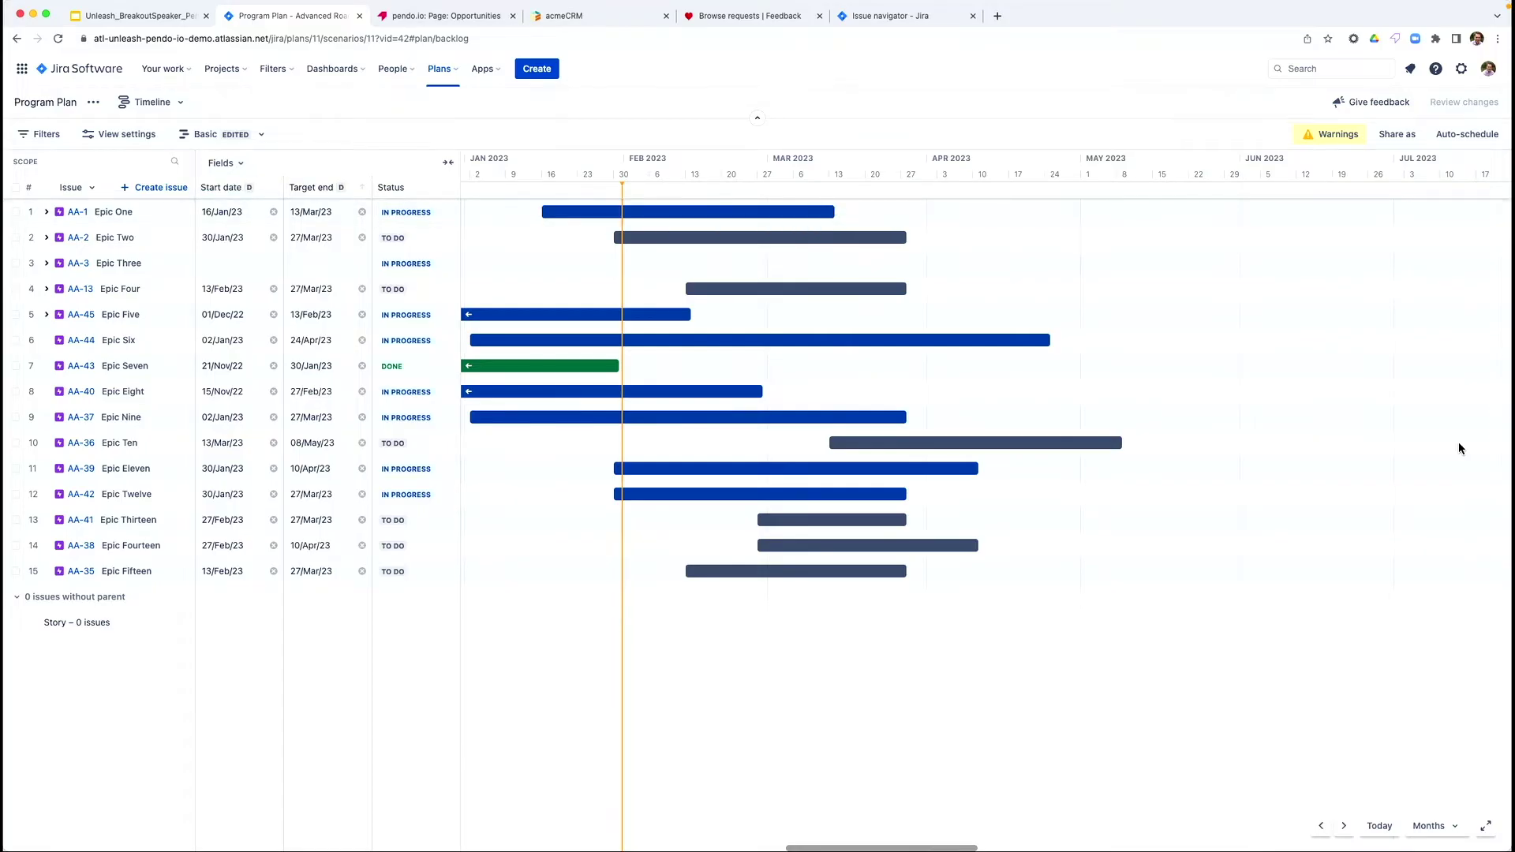
# - Examine the date ranges of the epics' bars on the timeline, from Epic One down to Epic Ten
pyautogui.press('Tab')
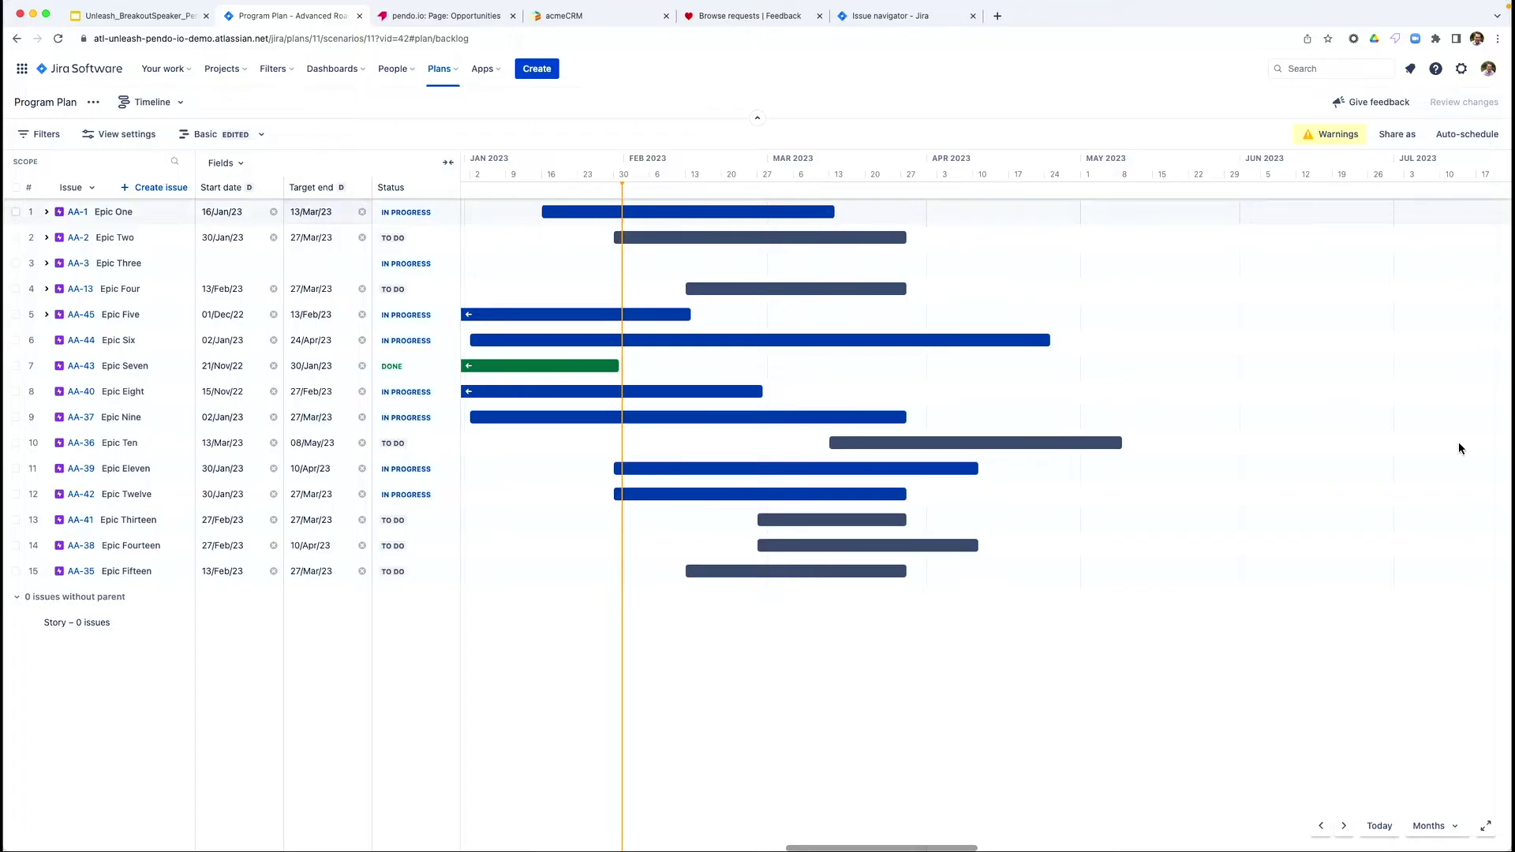
pyautogui.press('Tab')
pyautogui.press('Down')
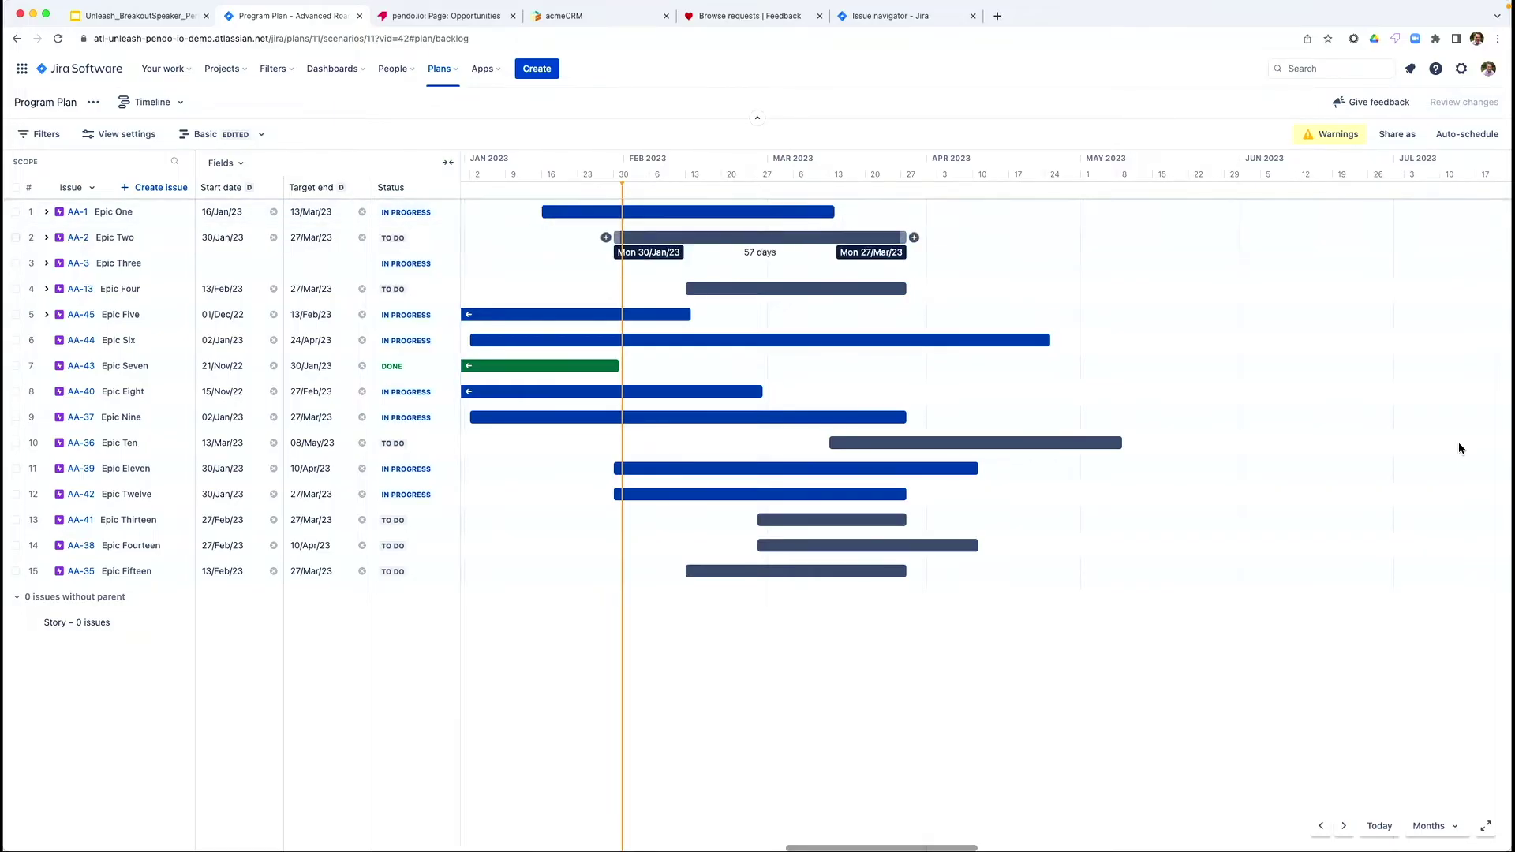
pyautogui.press('Down')
pyautogui.press('Down')
pyautogui.press('Down')
pyautogui.press('Down')
pyautogui.press('Down')
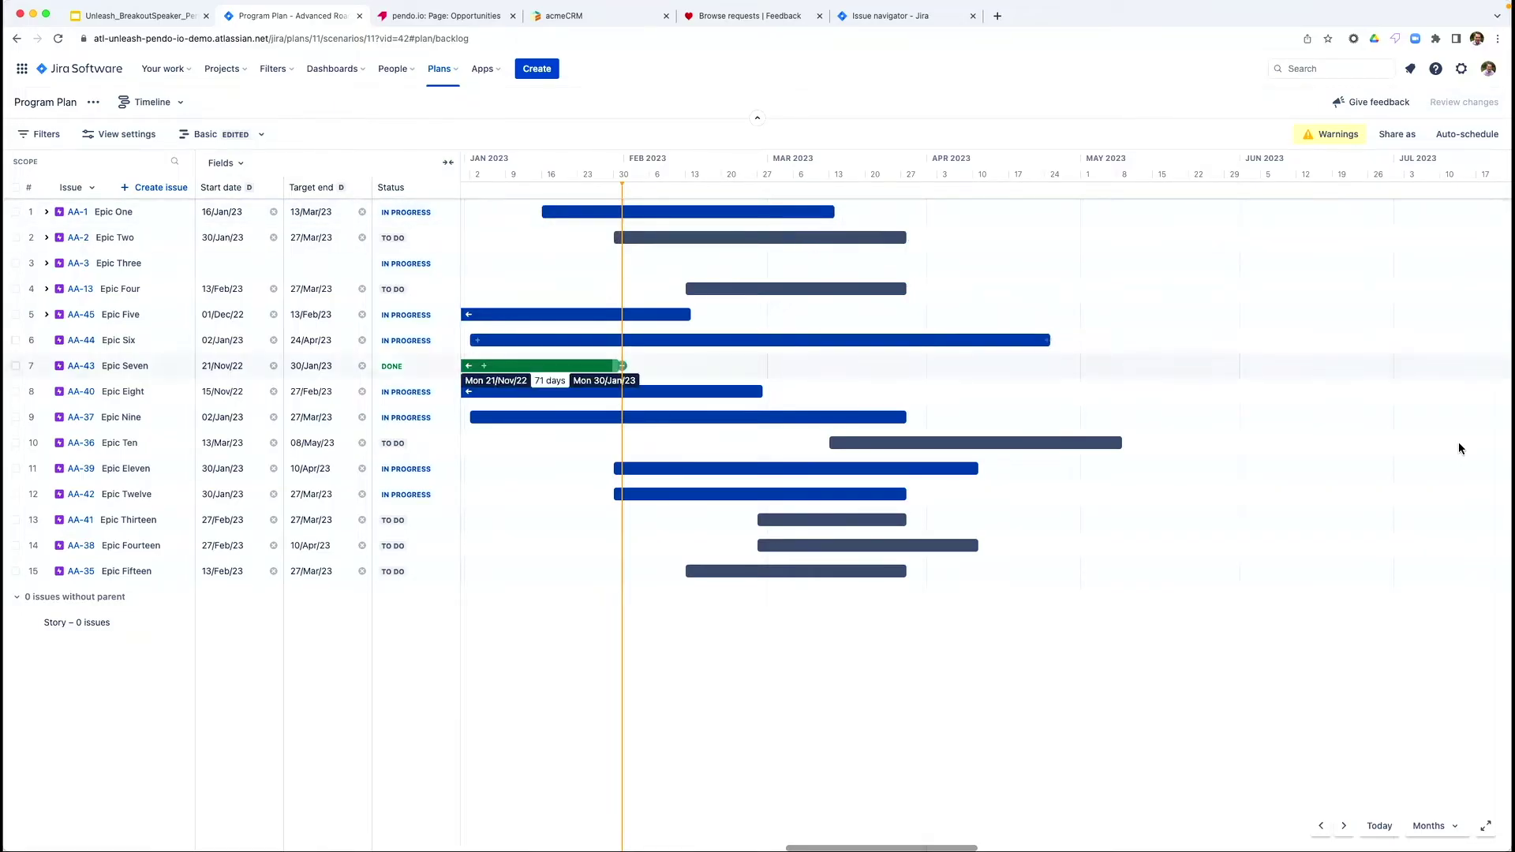
pyautogui.press('Down')
pyautogui.press('Down')
pyautogui.press('Down')
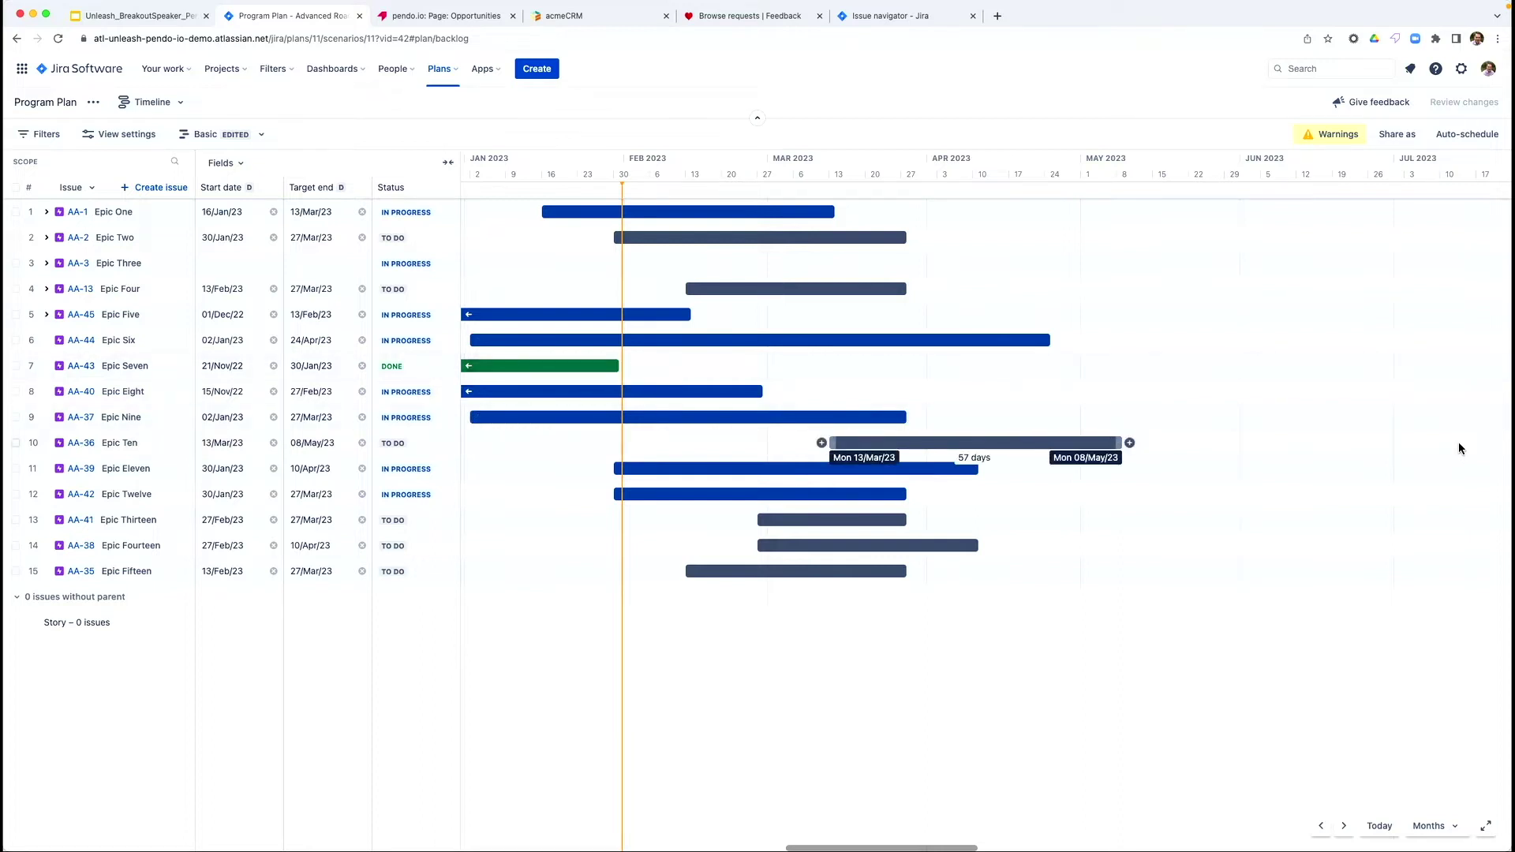
pyautogui.press('Up')
pyautogui.press('Escape')
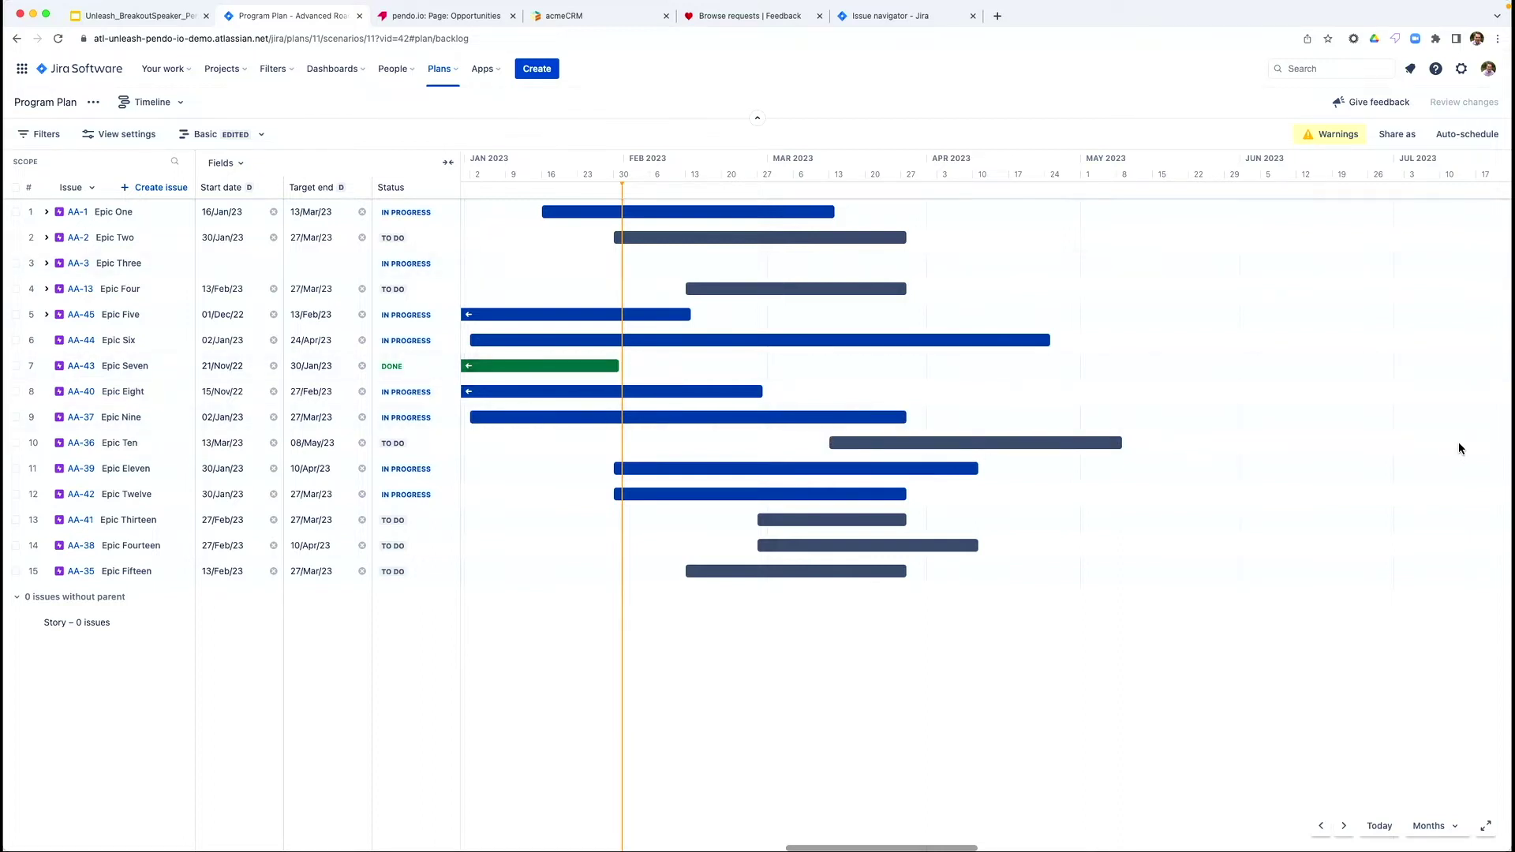
# - Group the issues on the plan's timeline by team
pyautogui.press('Return')
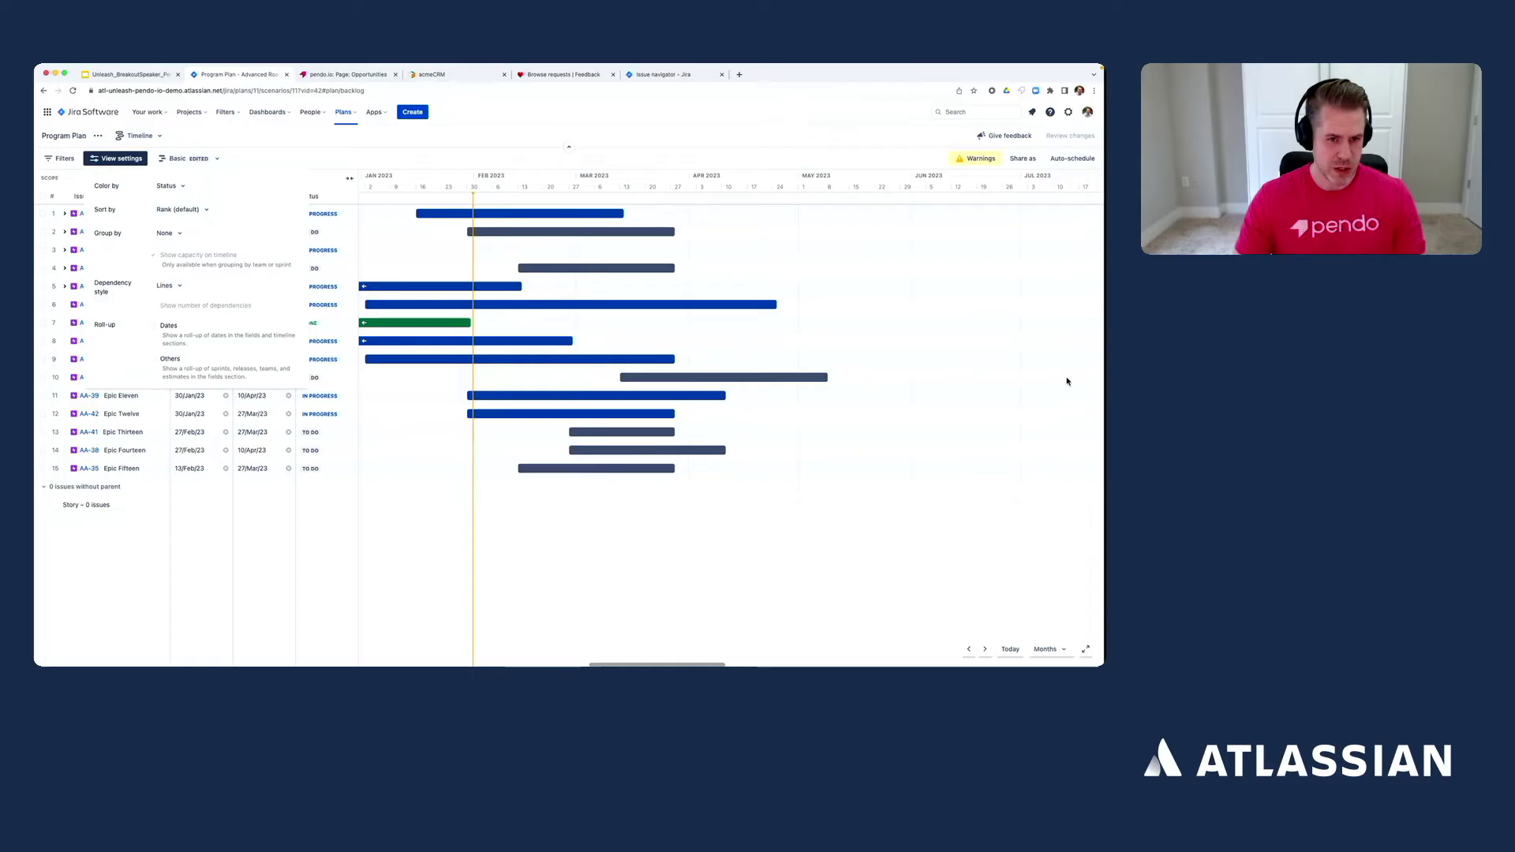
pyautogui.press('Return')
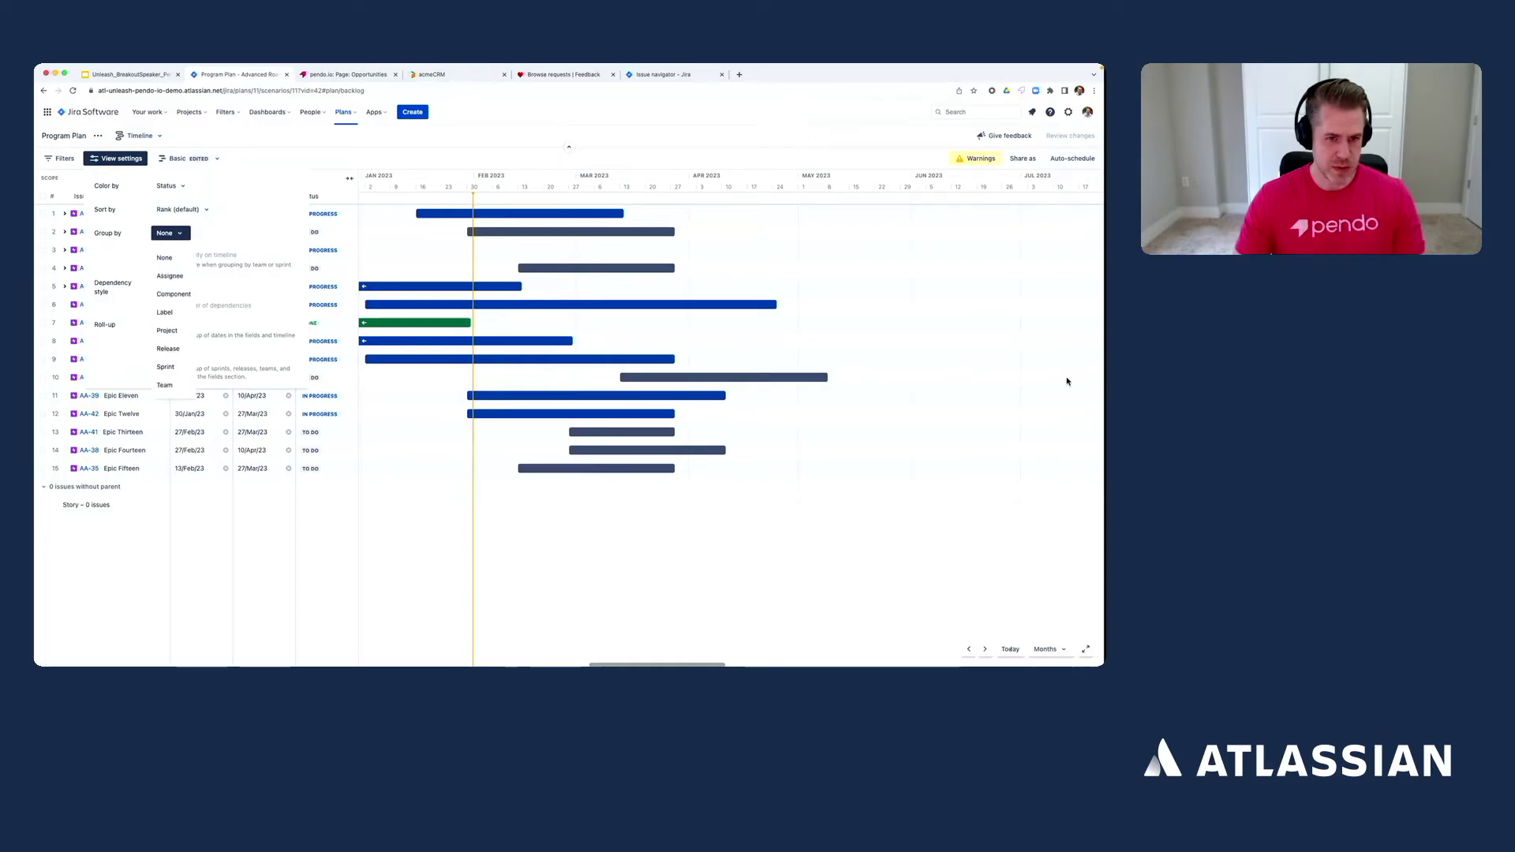
pyautogui.press('Return')
pyautogui.press('Escape')
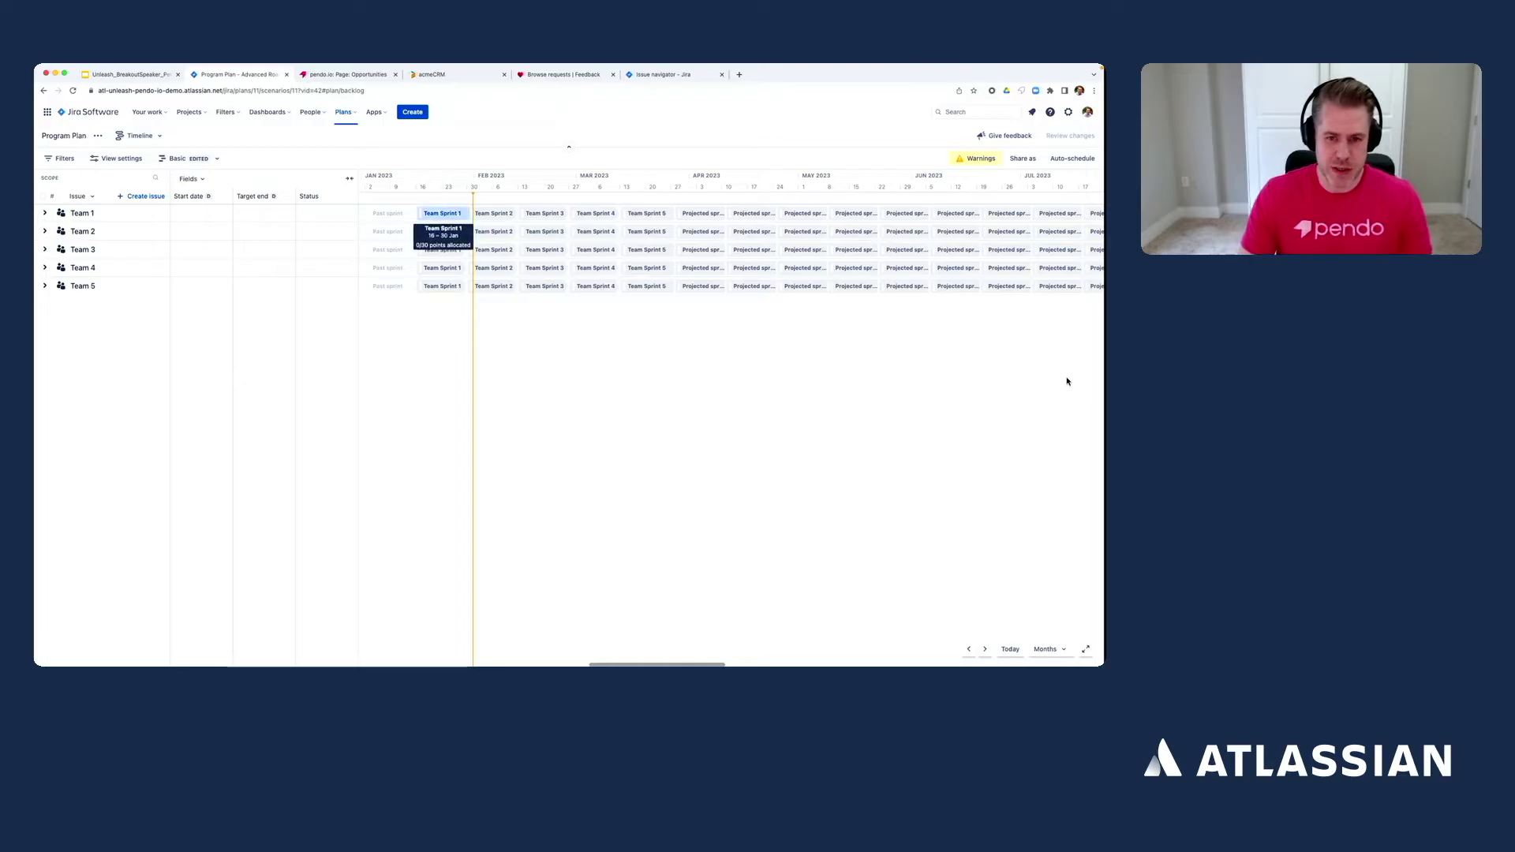
# - Expand the groups Team 1 to Team 4 and show the child issues of Epic One
pyautogui.moveTo(494, 214)
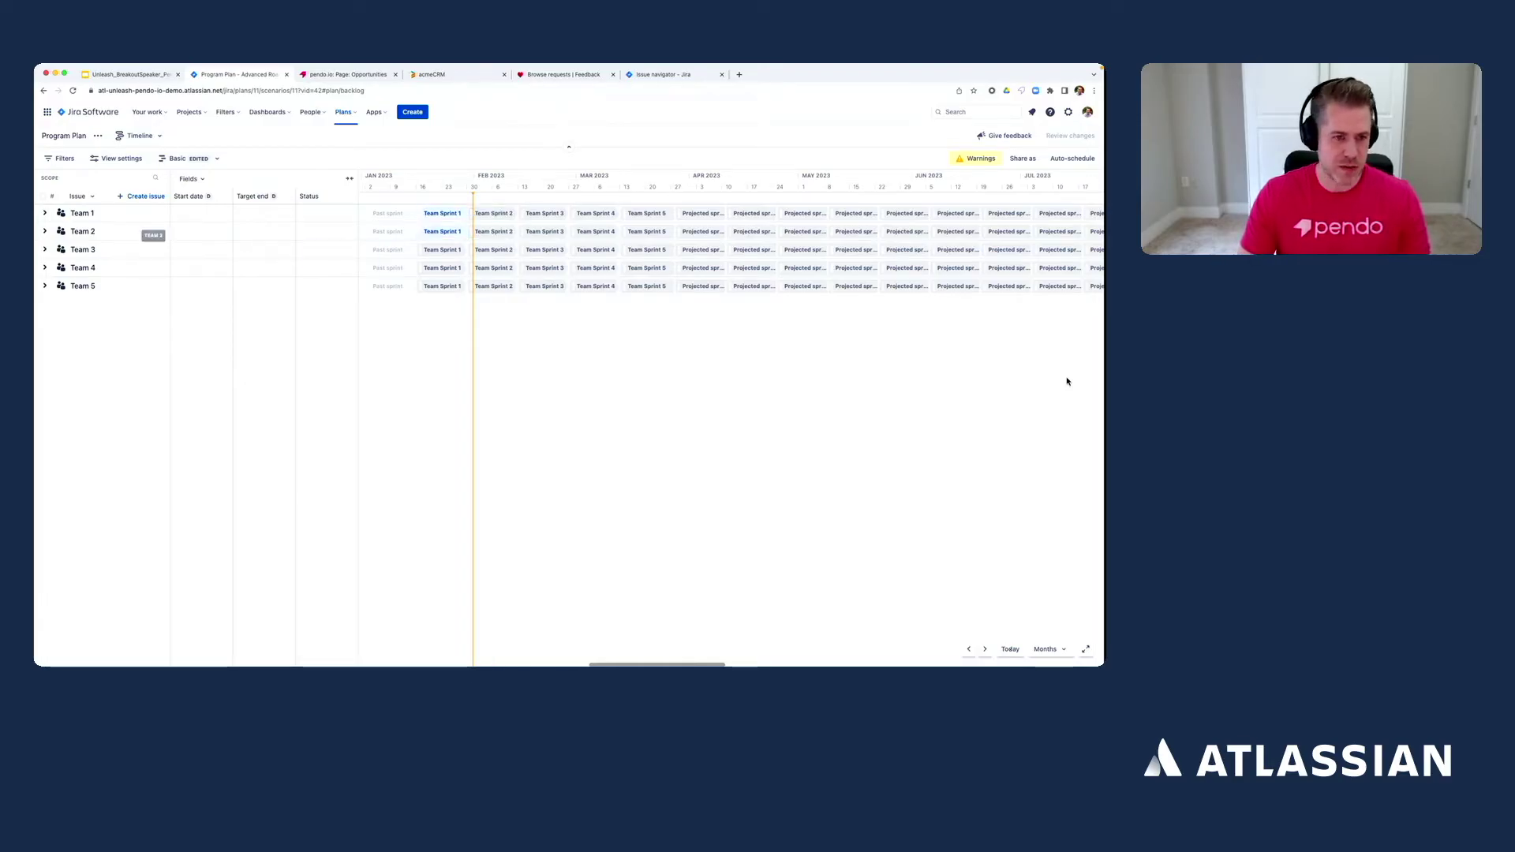
pyautogui.click(45, 213)
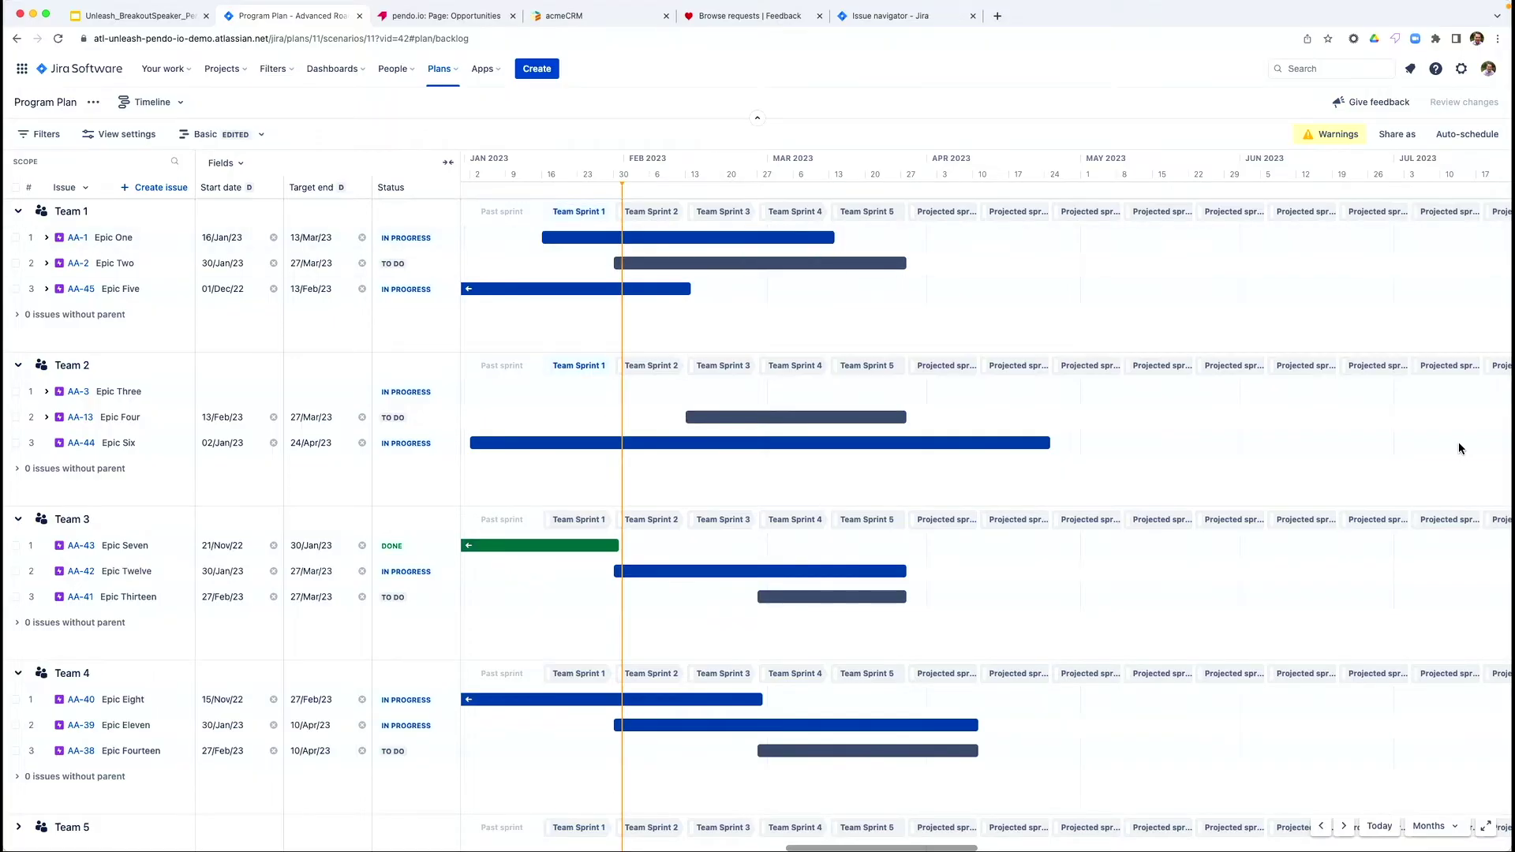
pyautogui.click(46, 237)
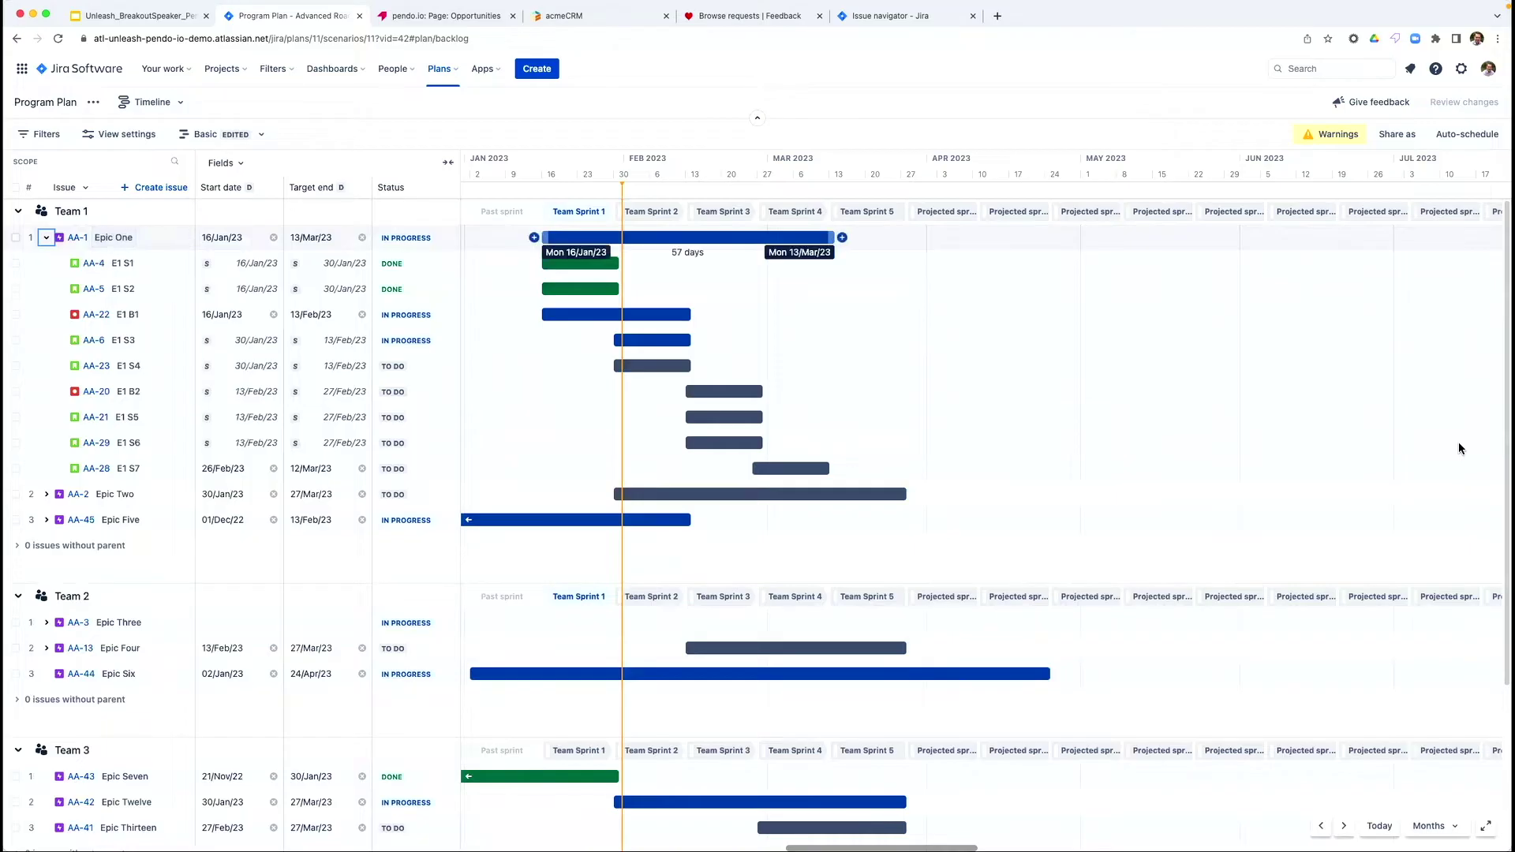
# - Examine the dates and sprint assignments of Epic One's child issues on the timeline
pyautogui.press('Down')
pyautogui.press('Down')
pyautogui.press('Down')
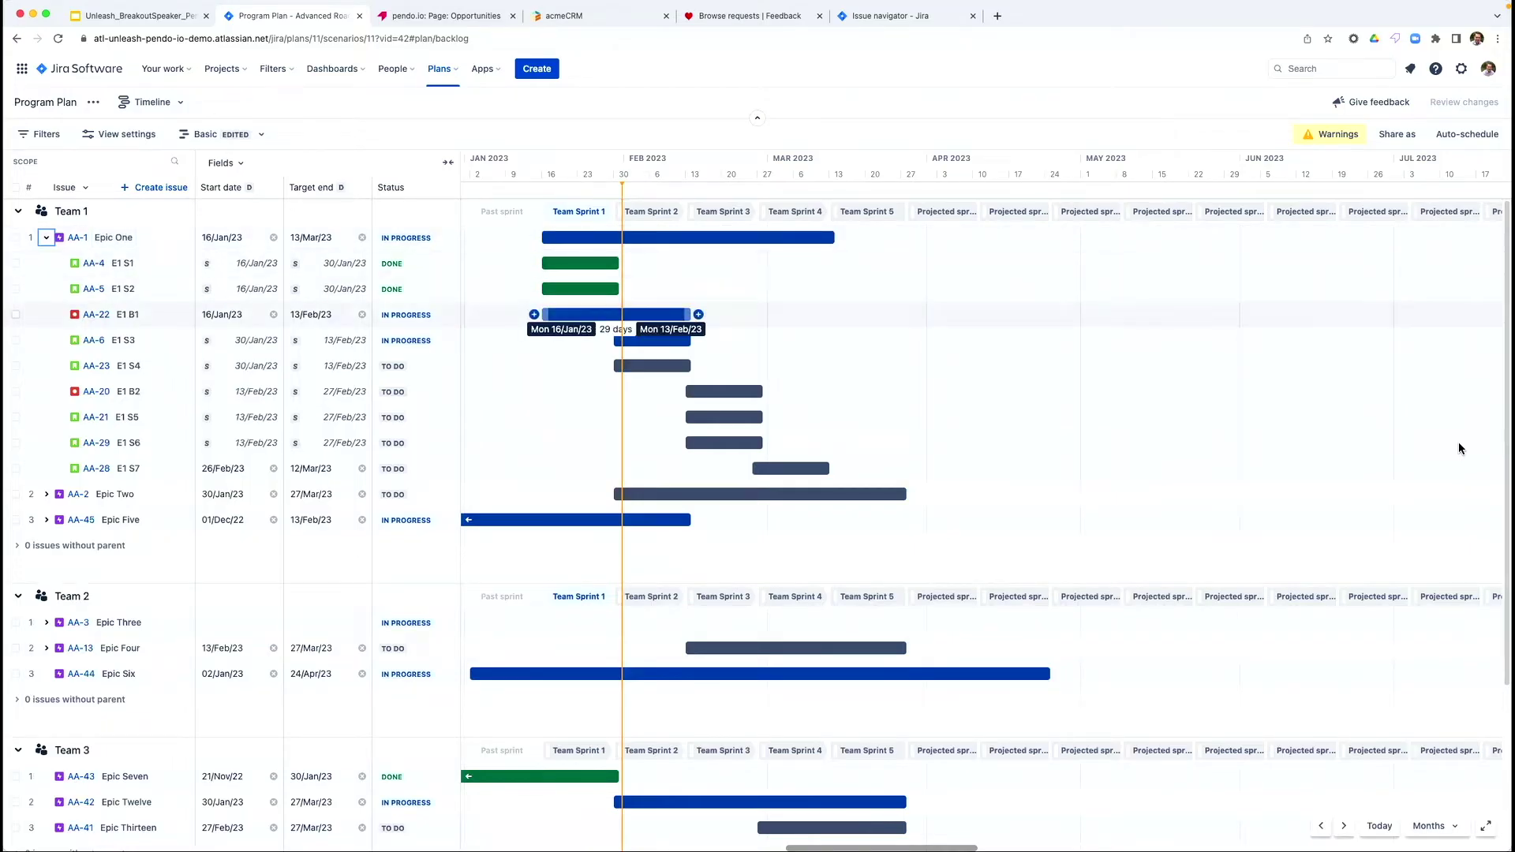
pyautogui.press('Down')
pyautogui.press('Down')
pyautogui.press('Down')
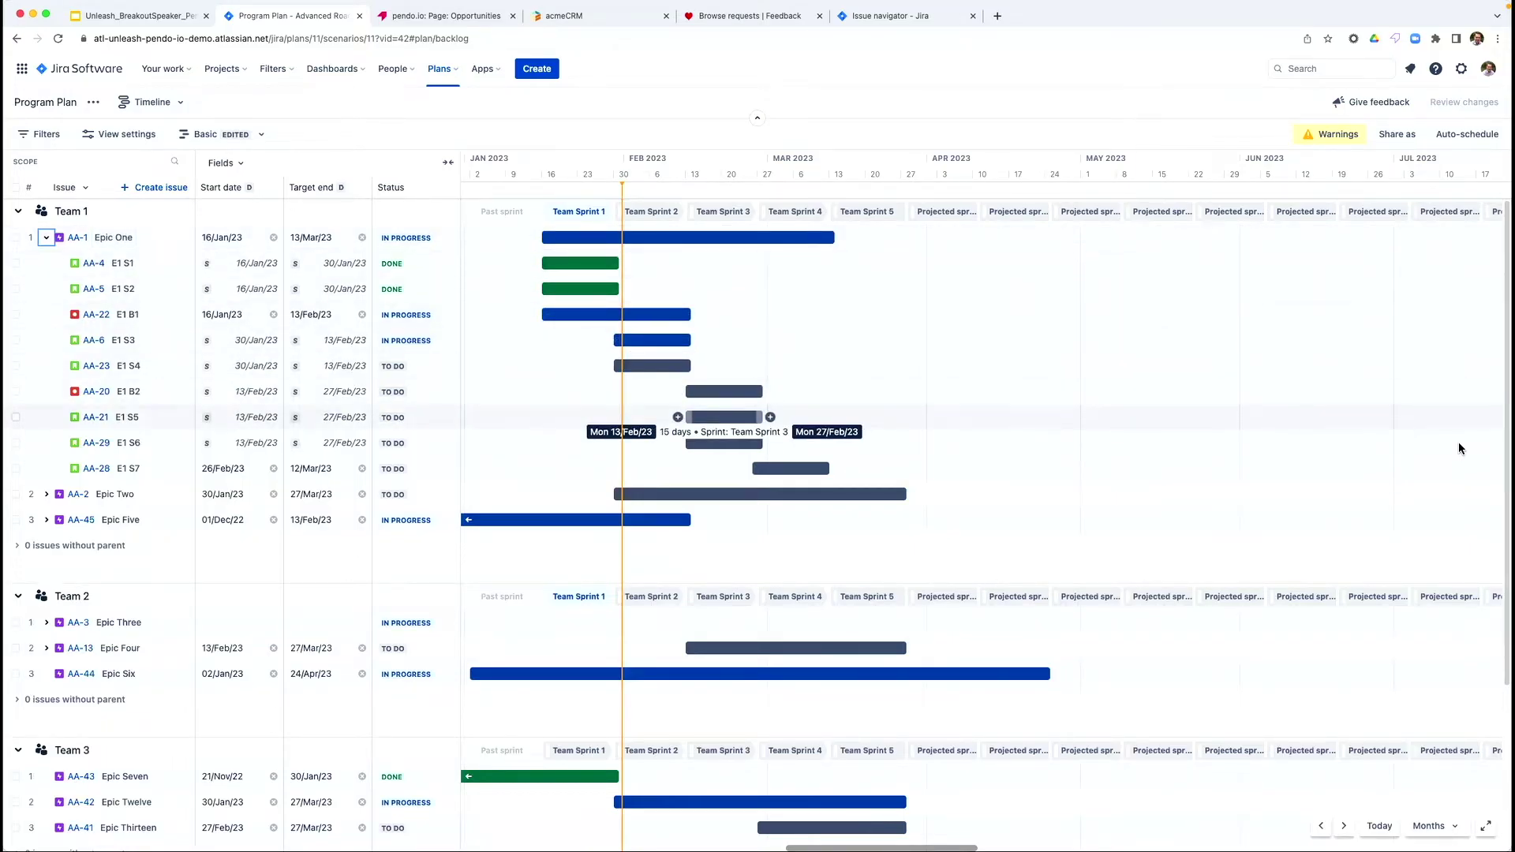
pyautogui.press('Down')
pyautogui.press('Down')
pyautogui.press('Up')
pyautogui.press('Up')
pyautogui.press('Up')
pyautogui.press('Up')
pyautogui.press('Up')
pyautogui.press('Up')
pyautogui.press('Up')
pyautogui.press('Up')
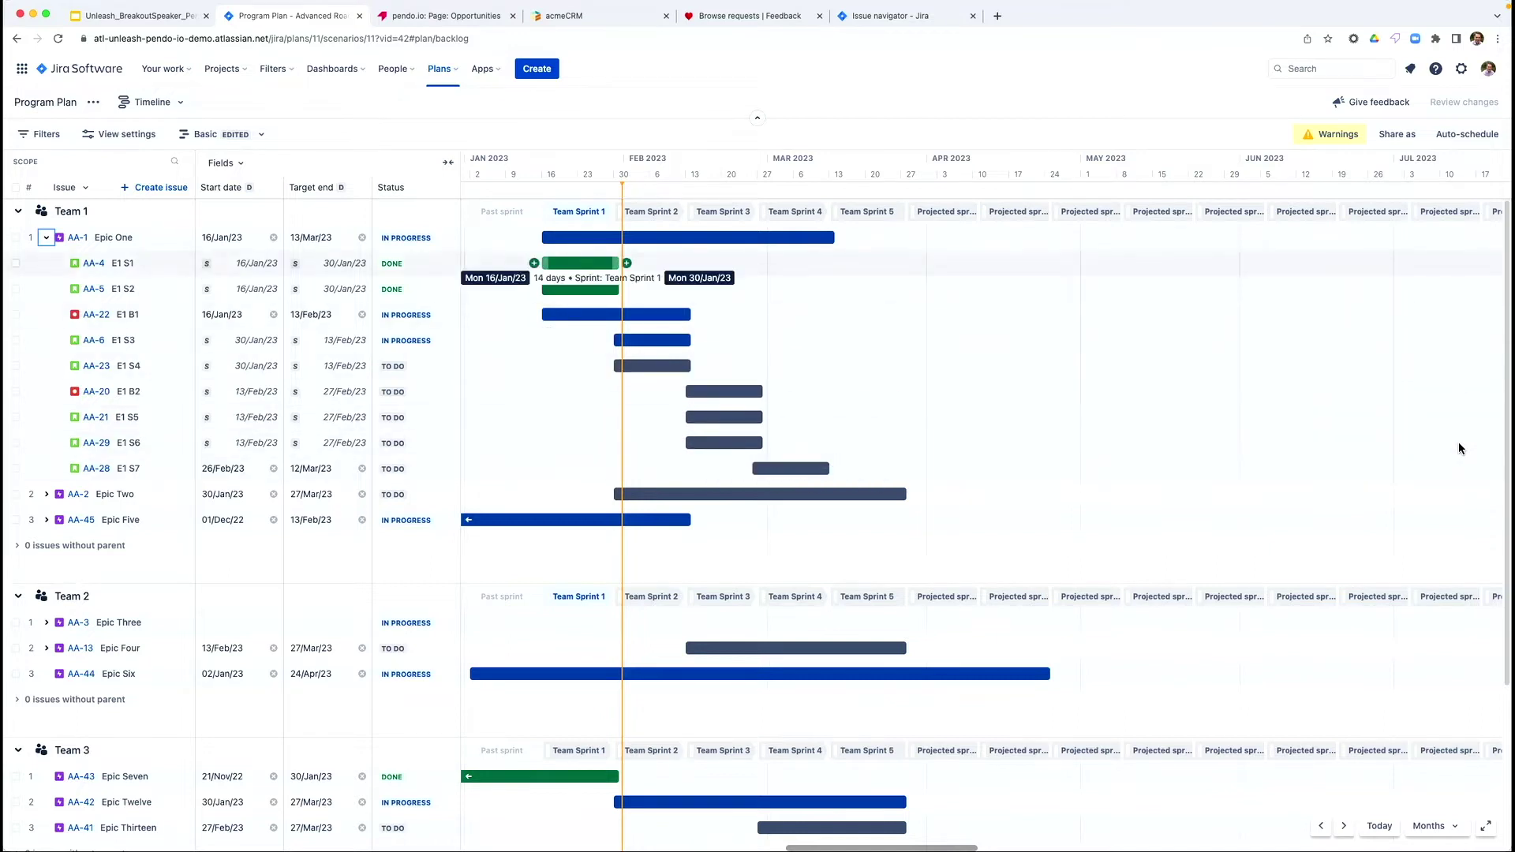
# - Compare the bar dates and sprints of Epic One's stories and bugs, from E1 S1 down to E1 S6 and back
pyautogui.press('Down')
pyautogui.press('Down')
pyautogui.press('Down')
pyautogui.press('Down')
pyautogui.press('Down')
pyautogui.press('Down')
pyautogui.press('Down')
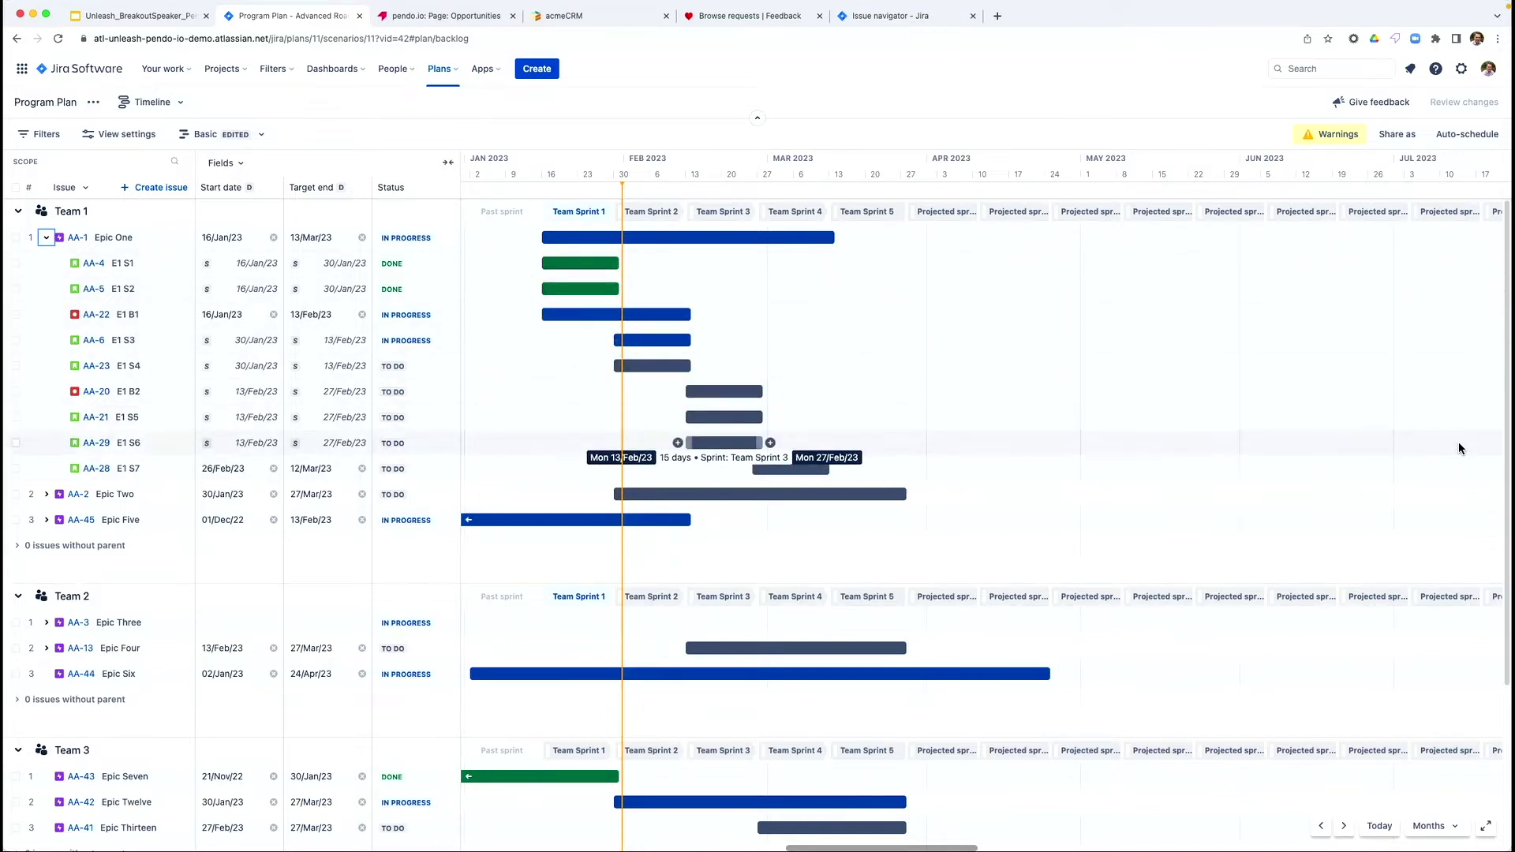
pyautogui.press('Up')
pyautogui.press('Up')
pyautogui.press('Up')
pyautogui.press('Up')
pyautogui.press('Up')
pyautogui.press('Up')
pyautogui.press('Up')
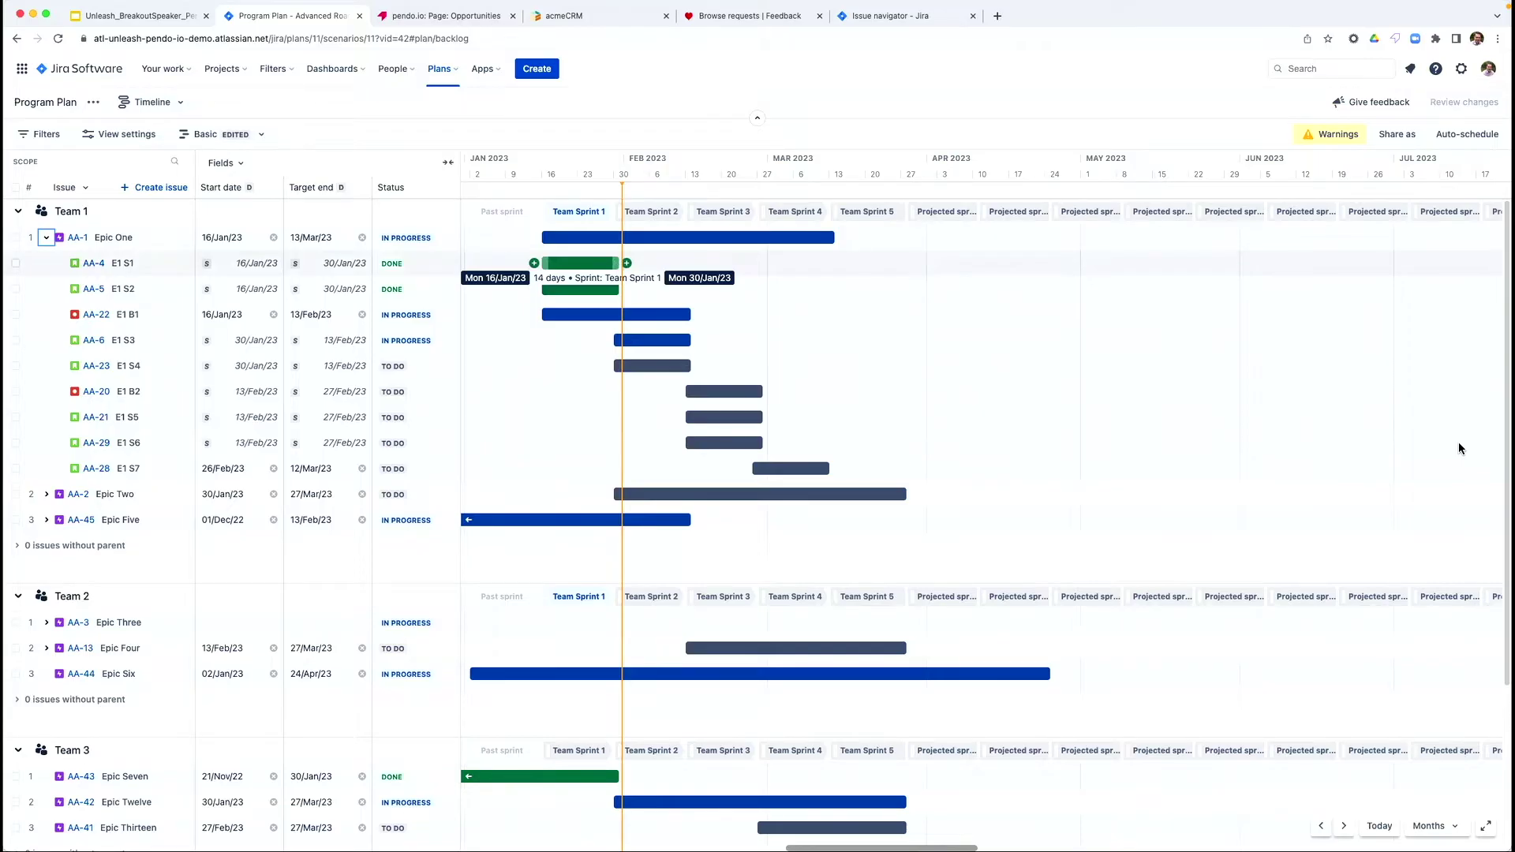
pyautogui.press('Up')
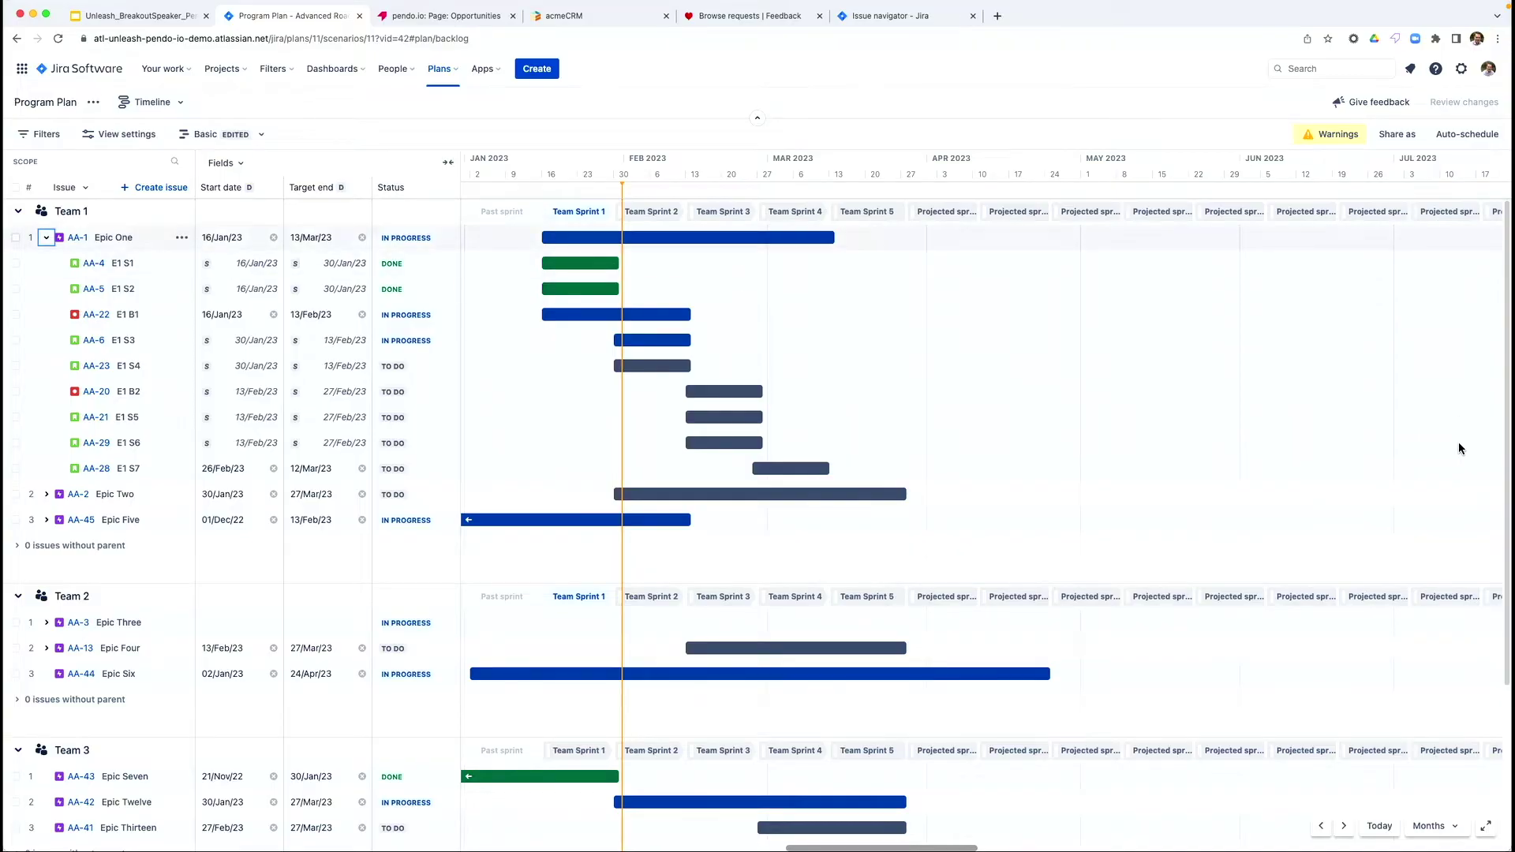
# - Collapse Epic One's child issues and review the epic bars of Team 1 and Team 2
pyautogui.press('Return')
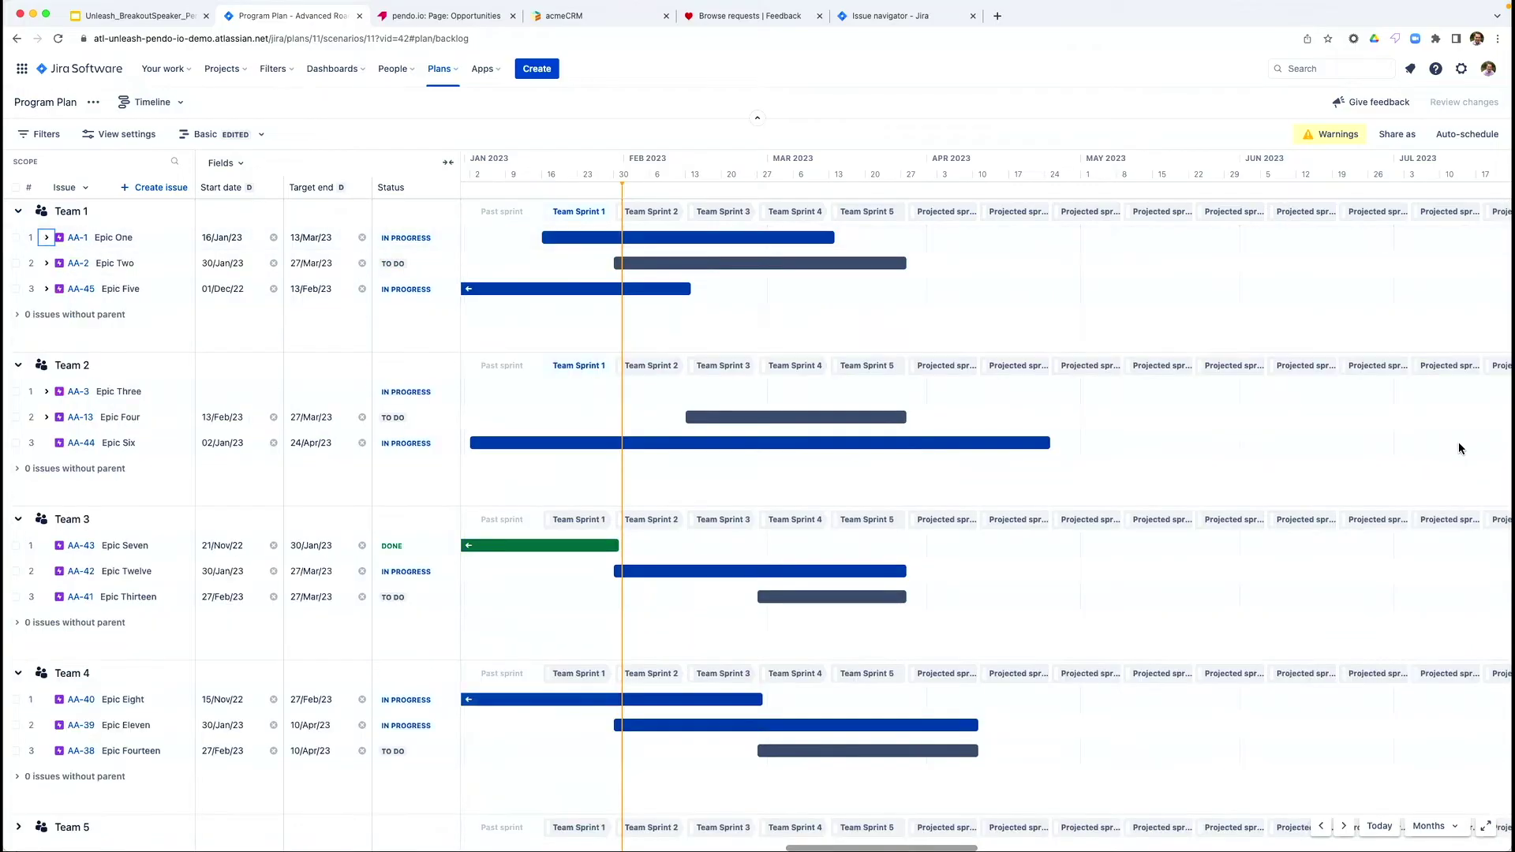
pyautogui.press('Down')
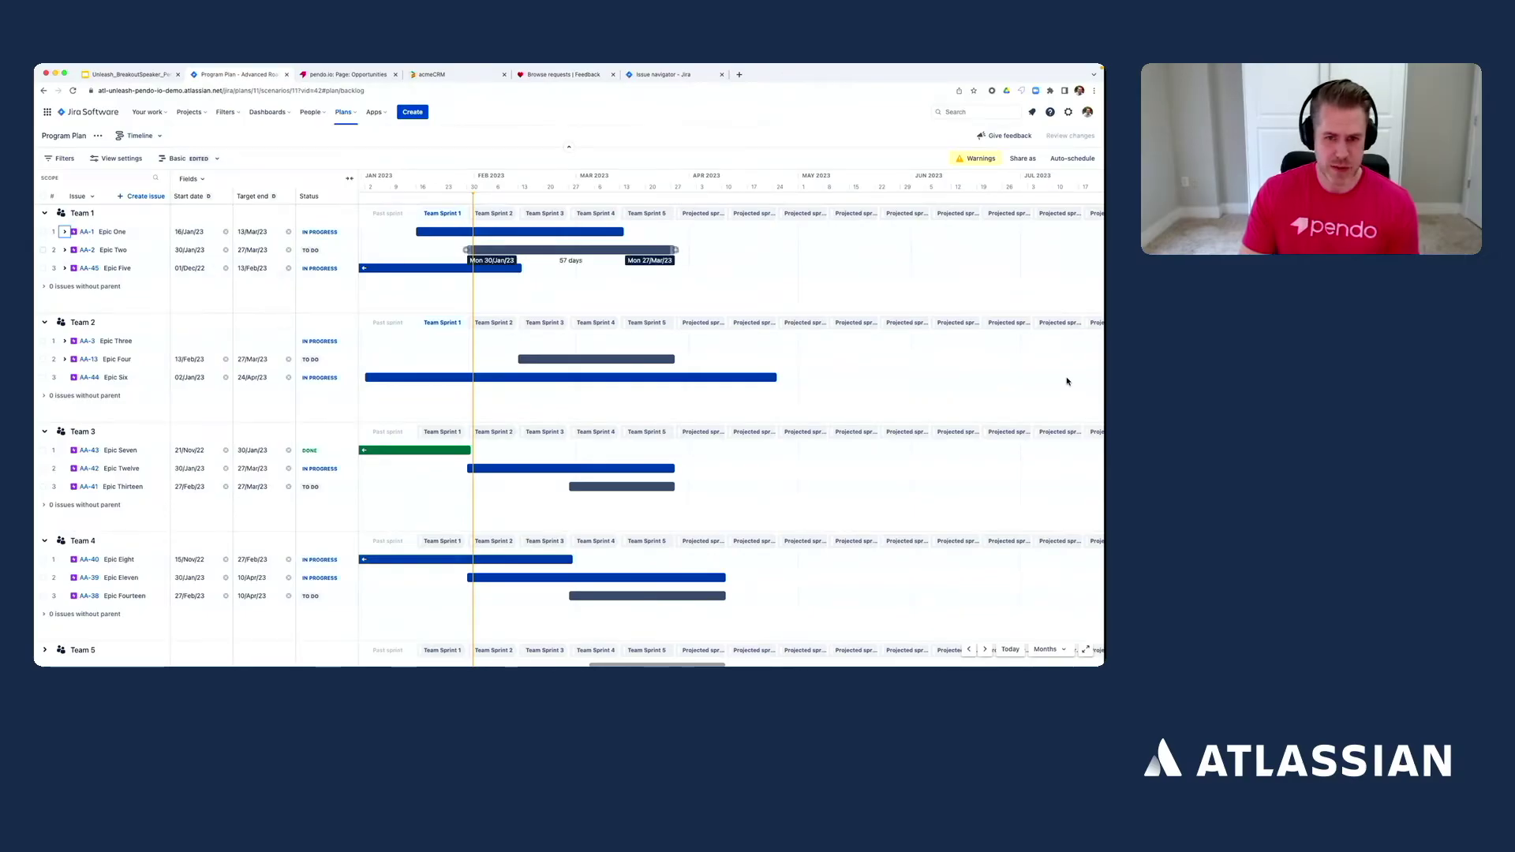
pyautogui.press('Down')
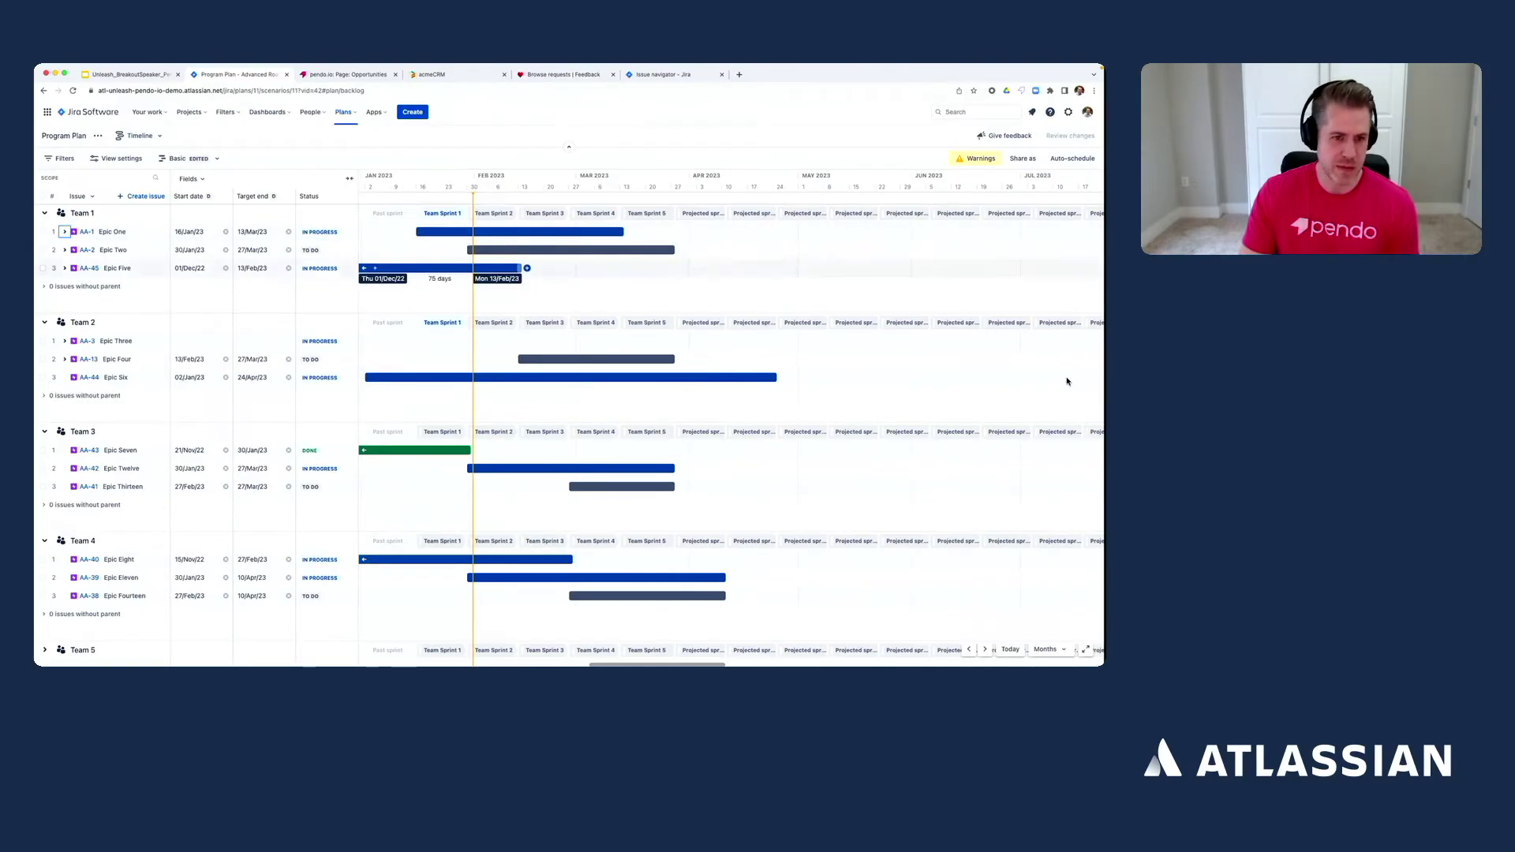
pyautogui.press('Down')
pyautogui.press('Down')
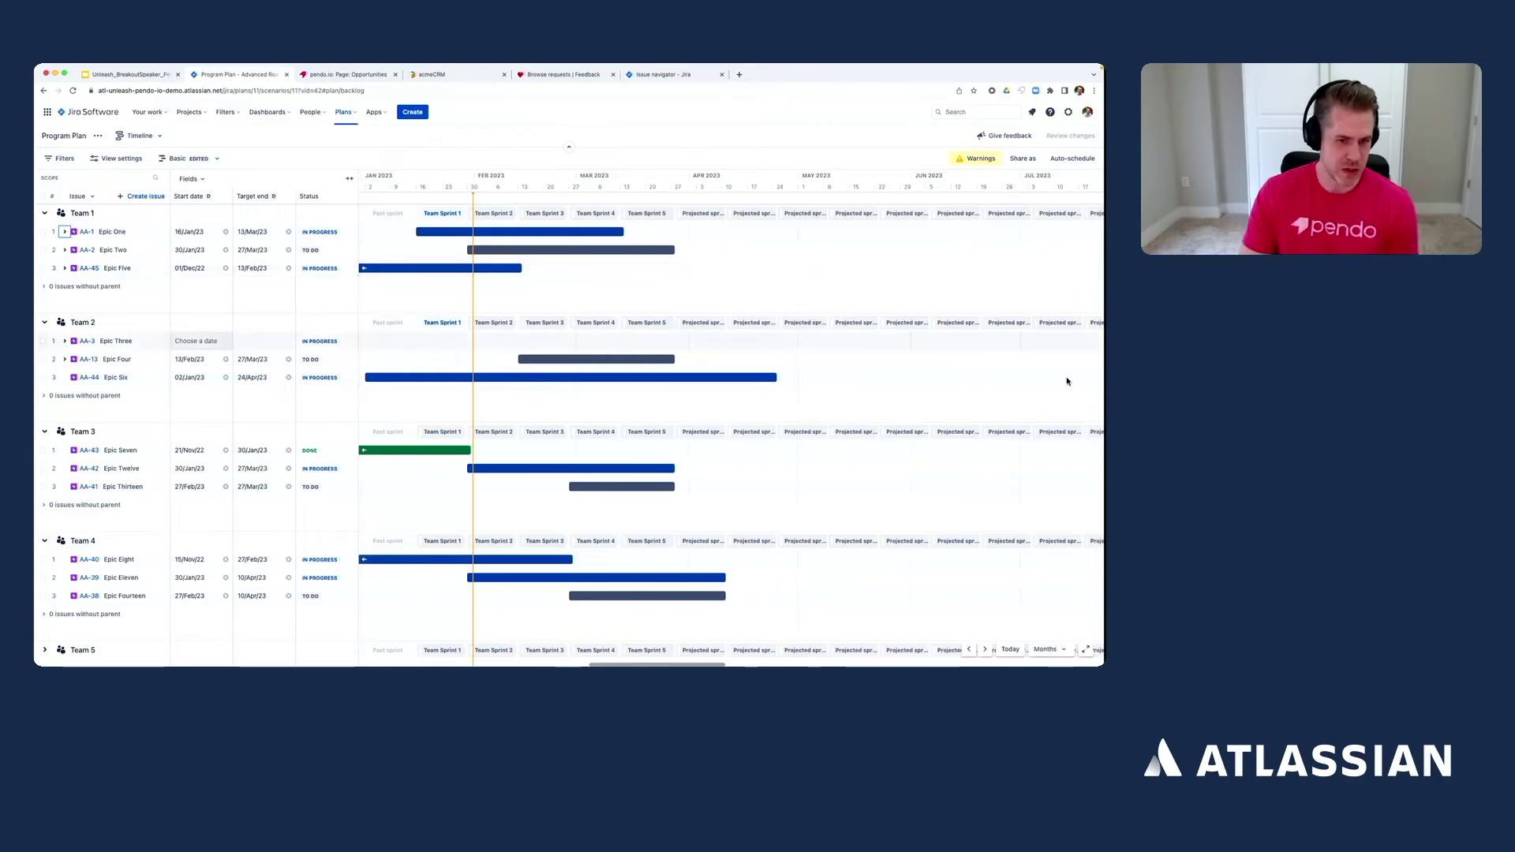
pyautogui.press('Down')
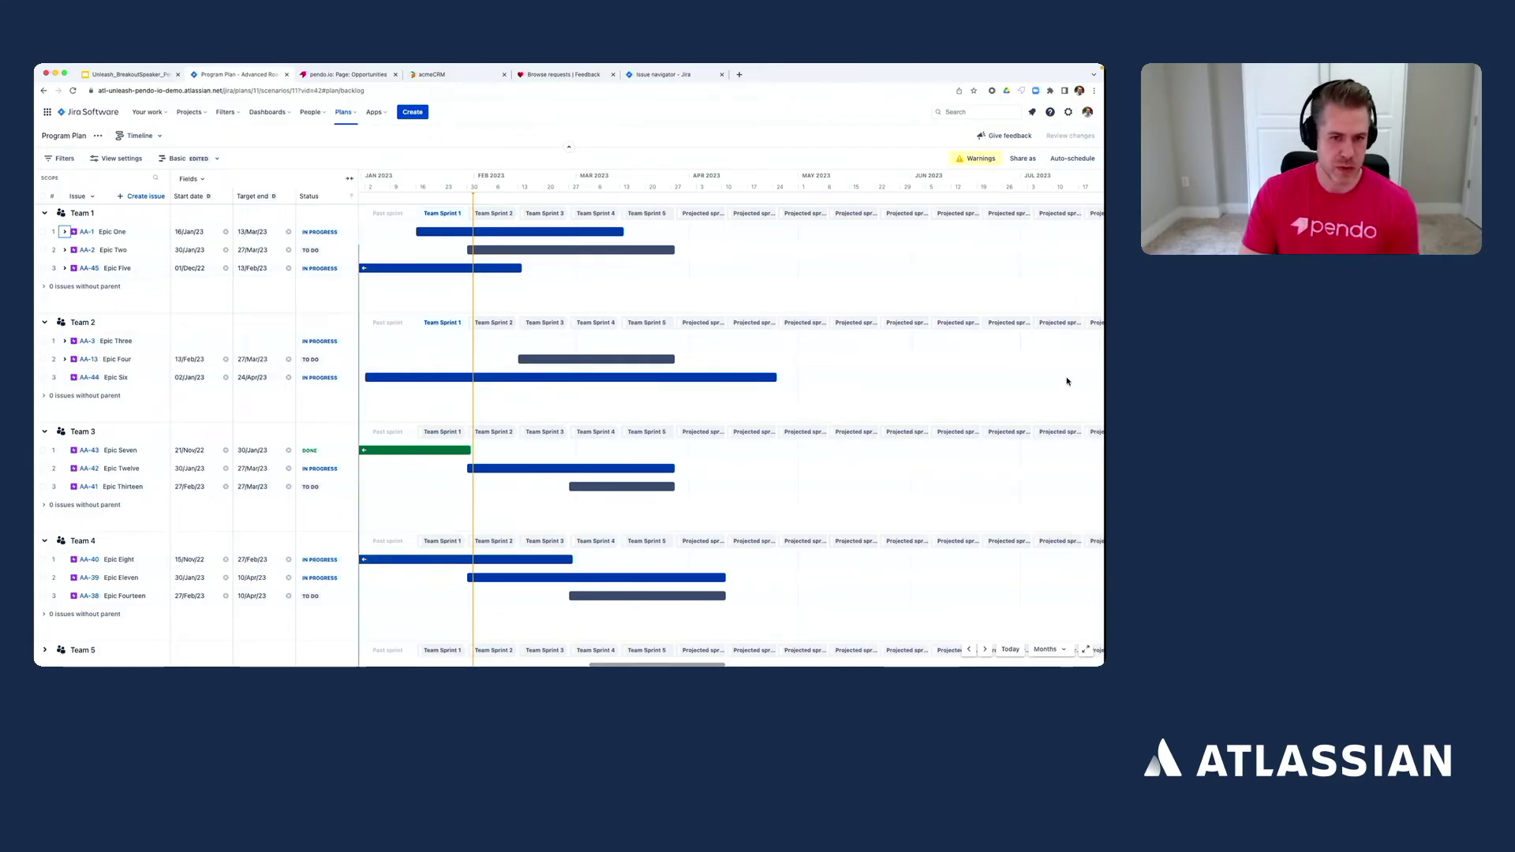
# - Add the Progress (issue count) field as a column in the plan's timeline view
pyautogui.press('Return')
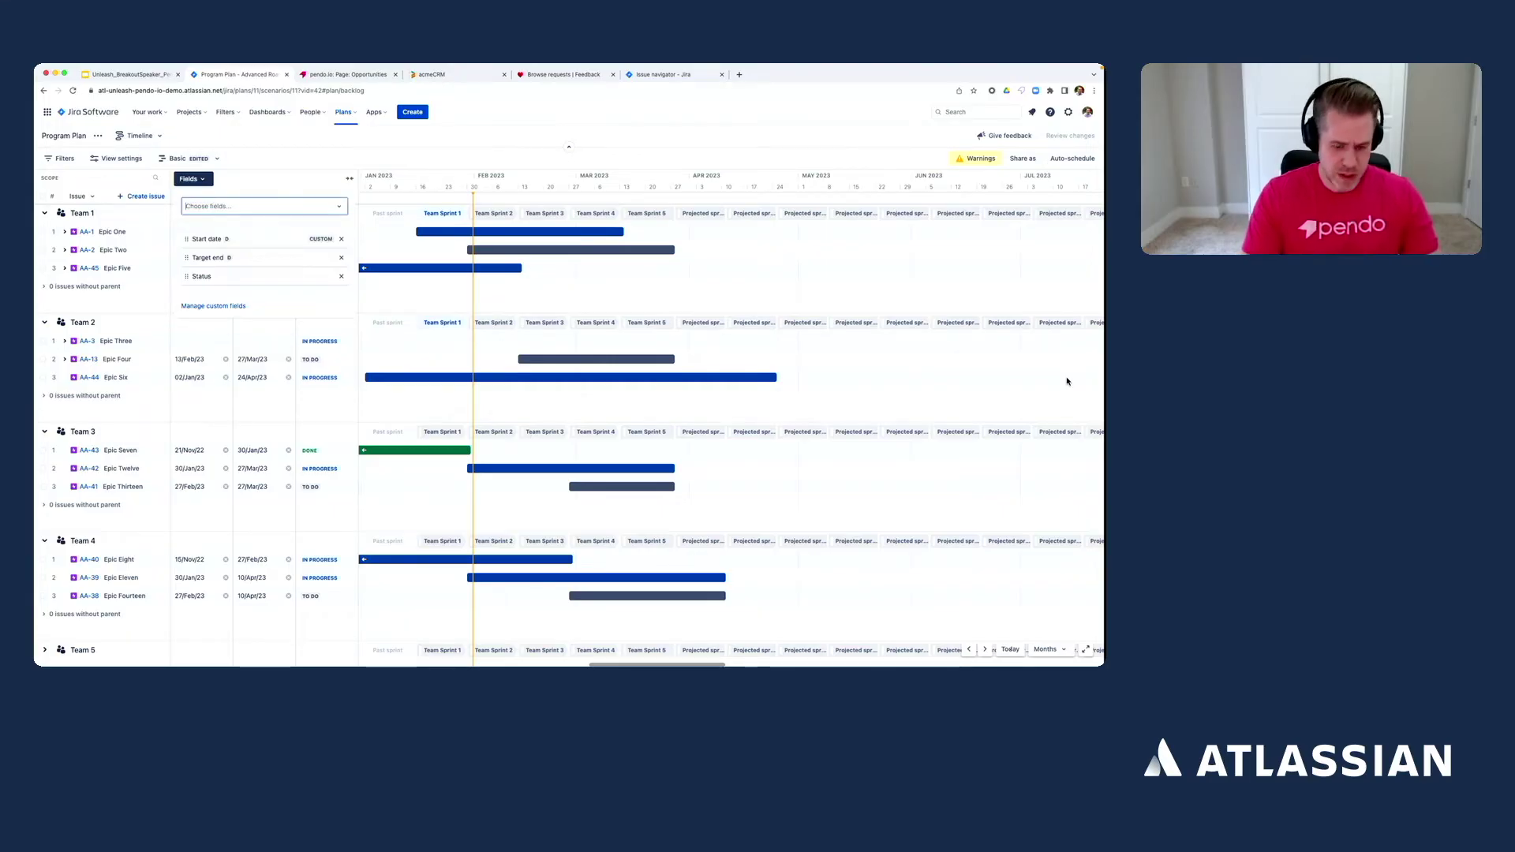
pyautogui.write('progres')
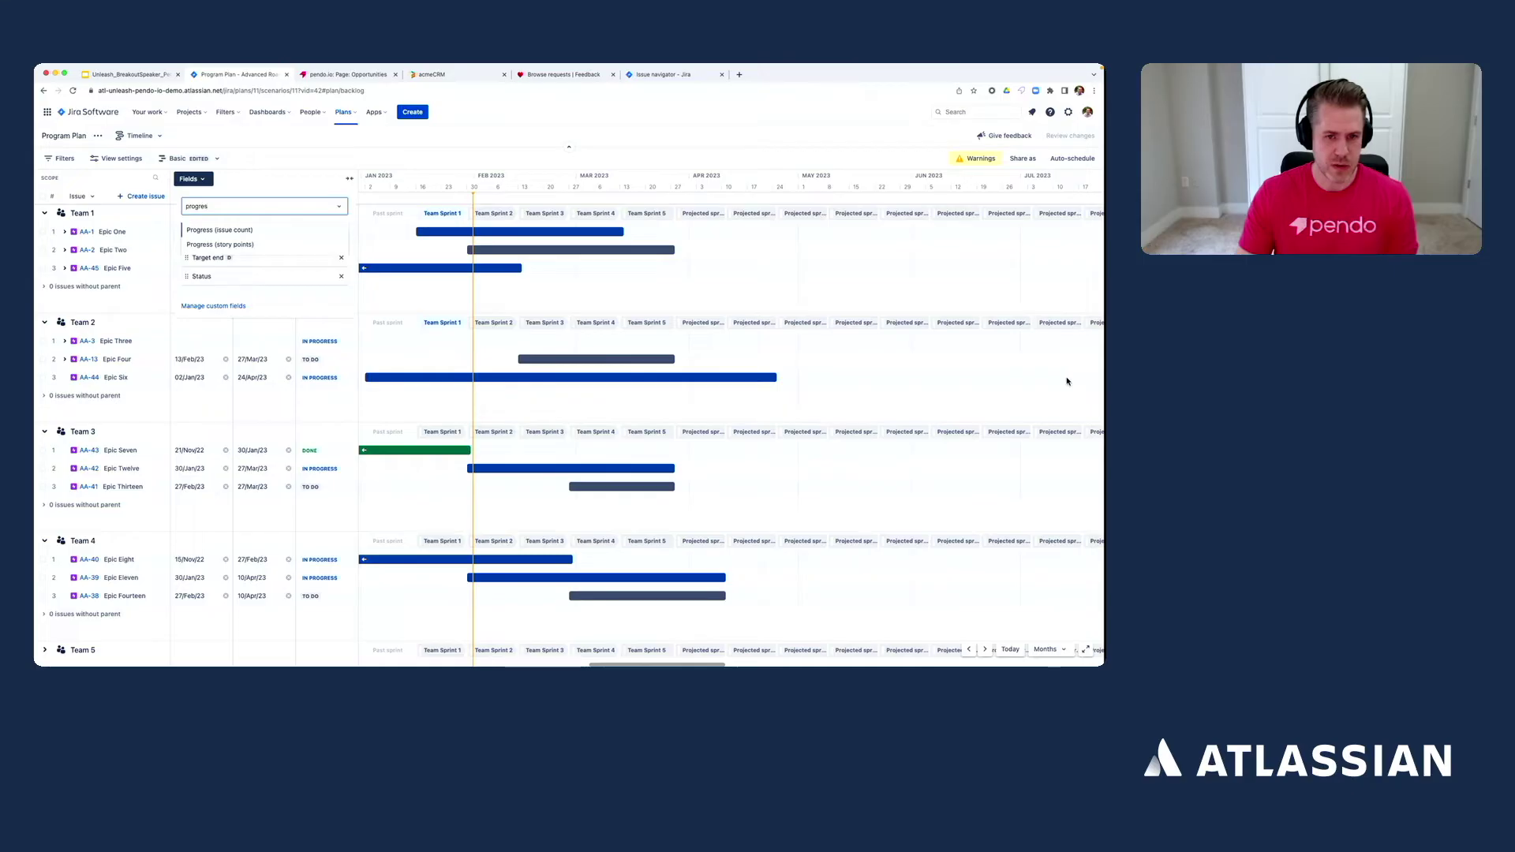
pyautogui.press('Return')
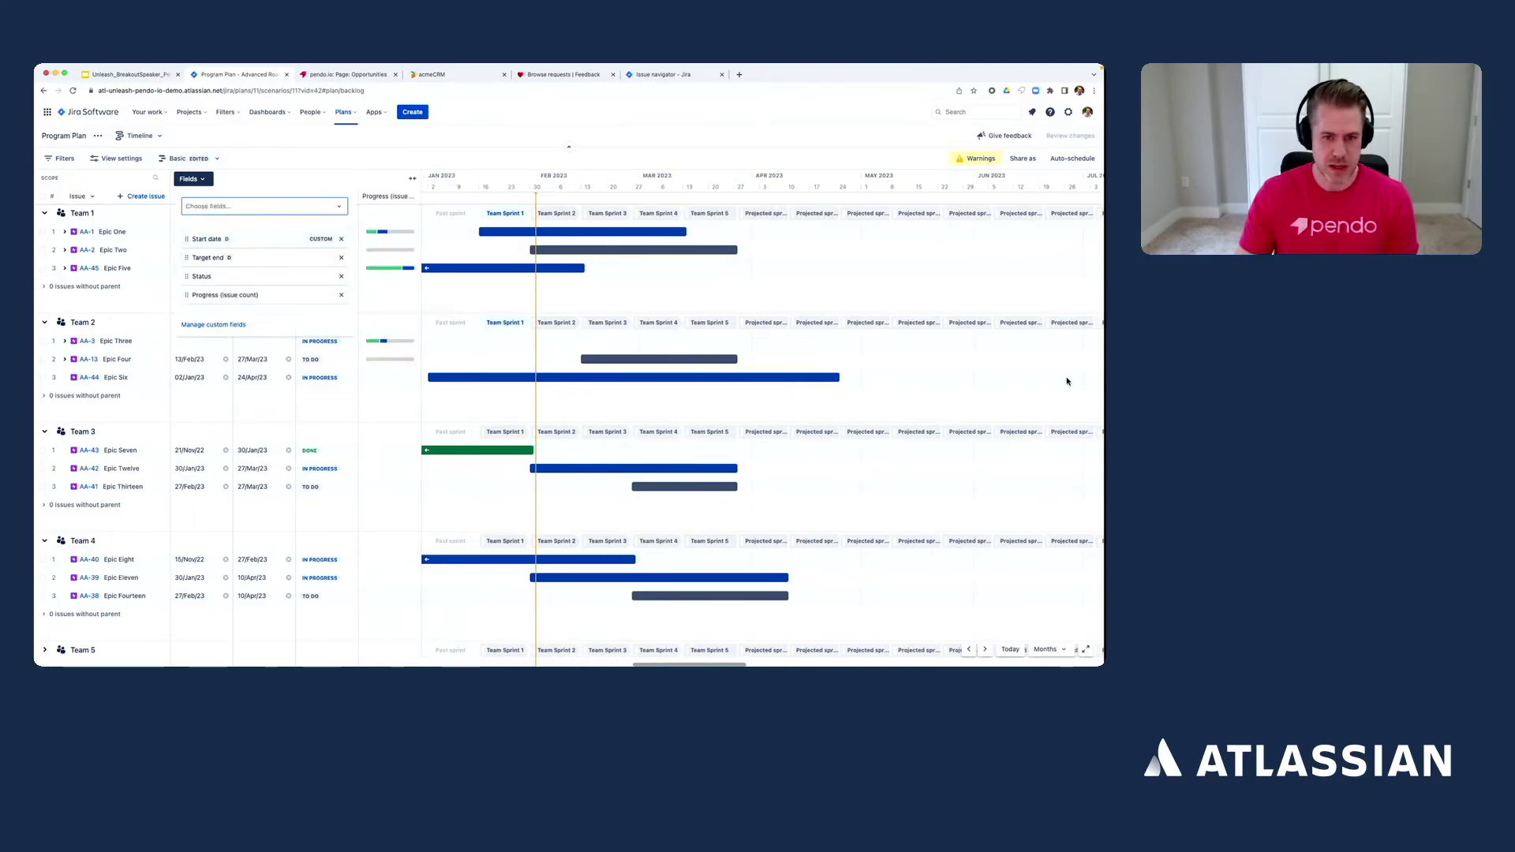
pyautogui.press('Escape')
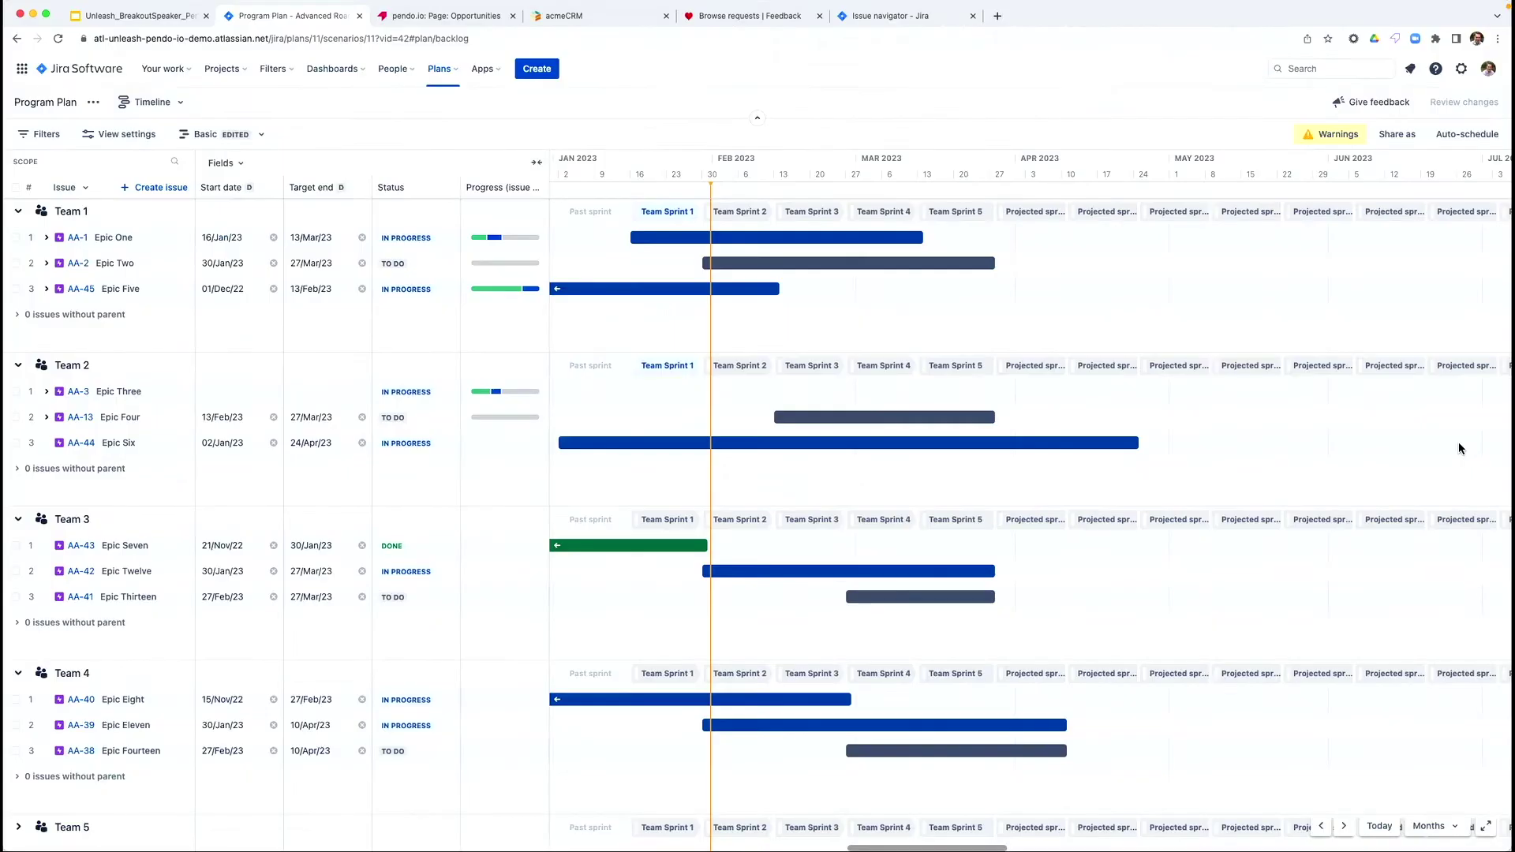
pyautogui.moveTo(505, 238)
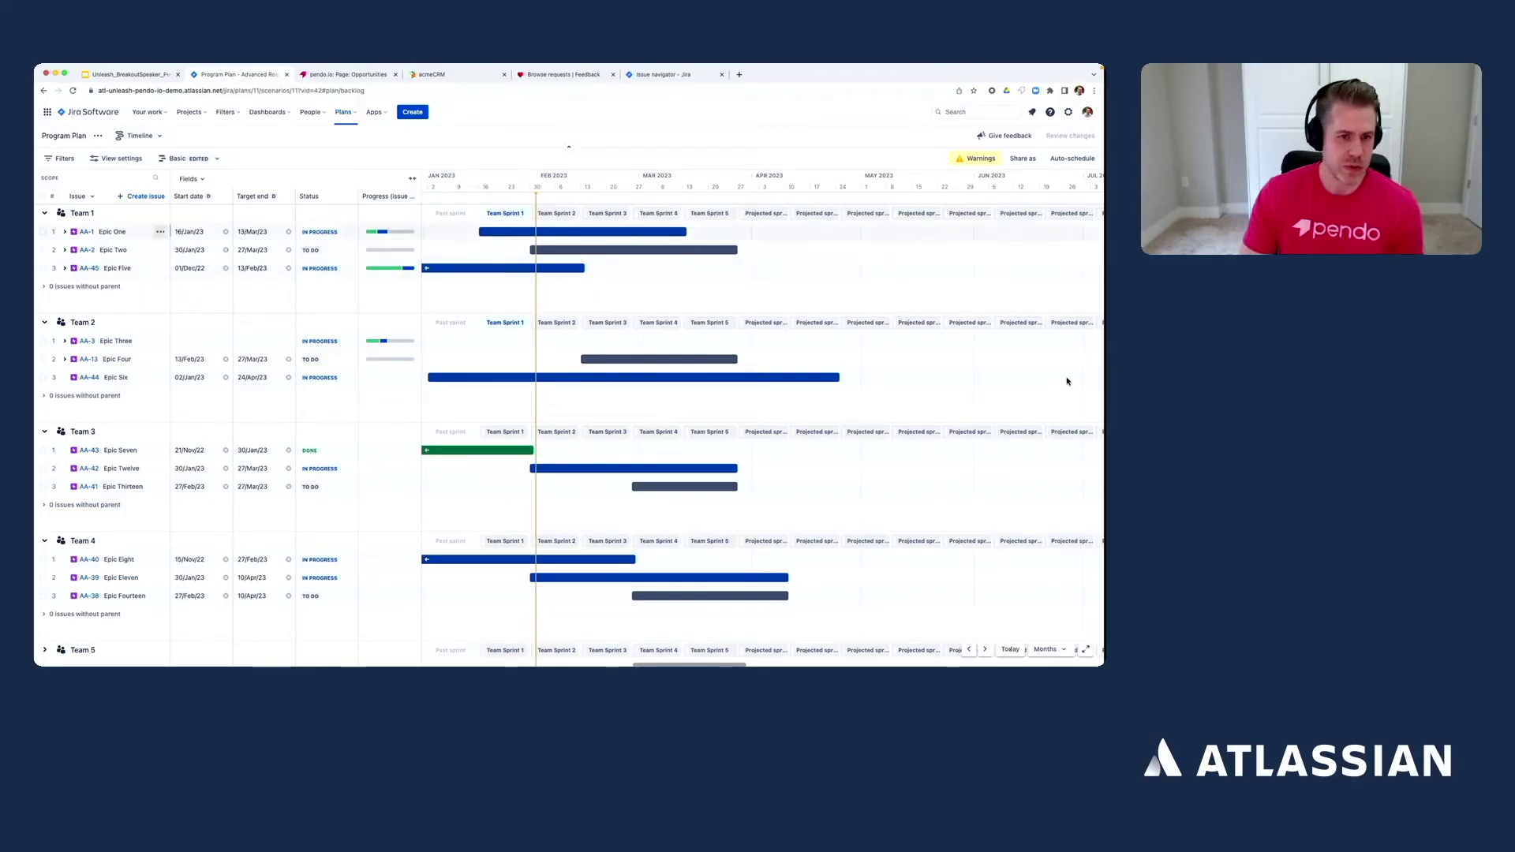
# - Add a sixth issue source after the five team boards in the plan's settings
pyautogui.click(98, 135)
pyautogui.click(118, 159)
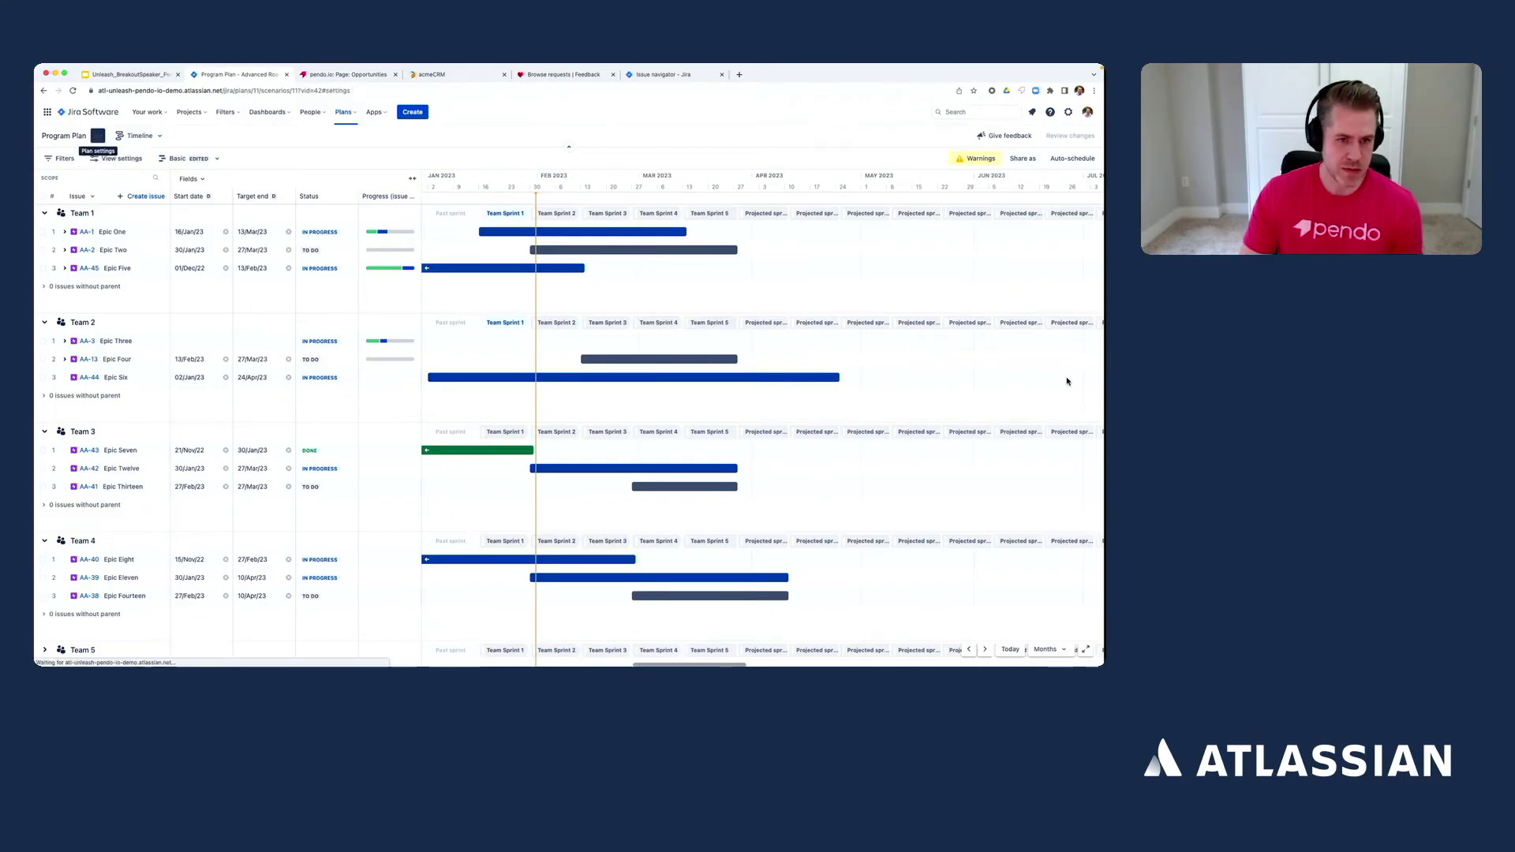
pyautogui.click(62, 280)
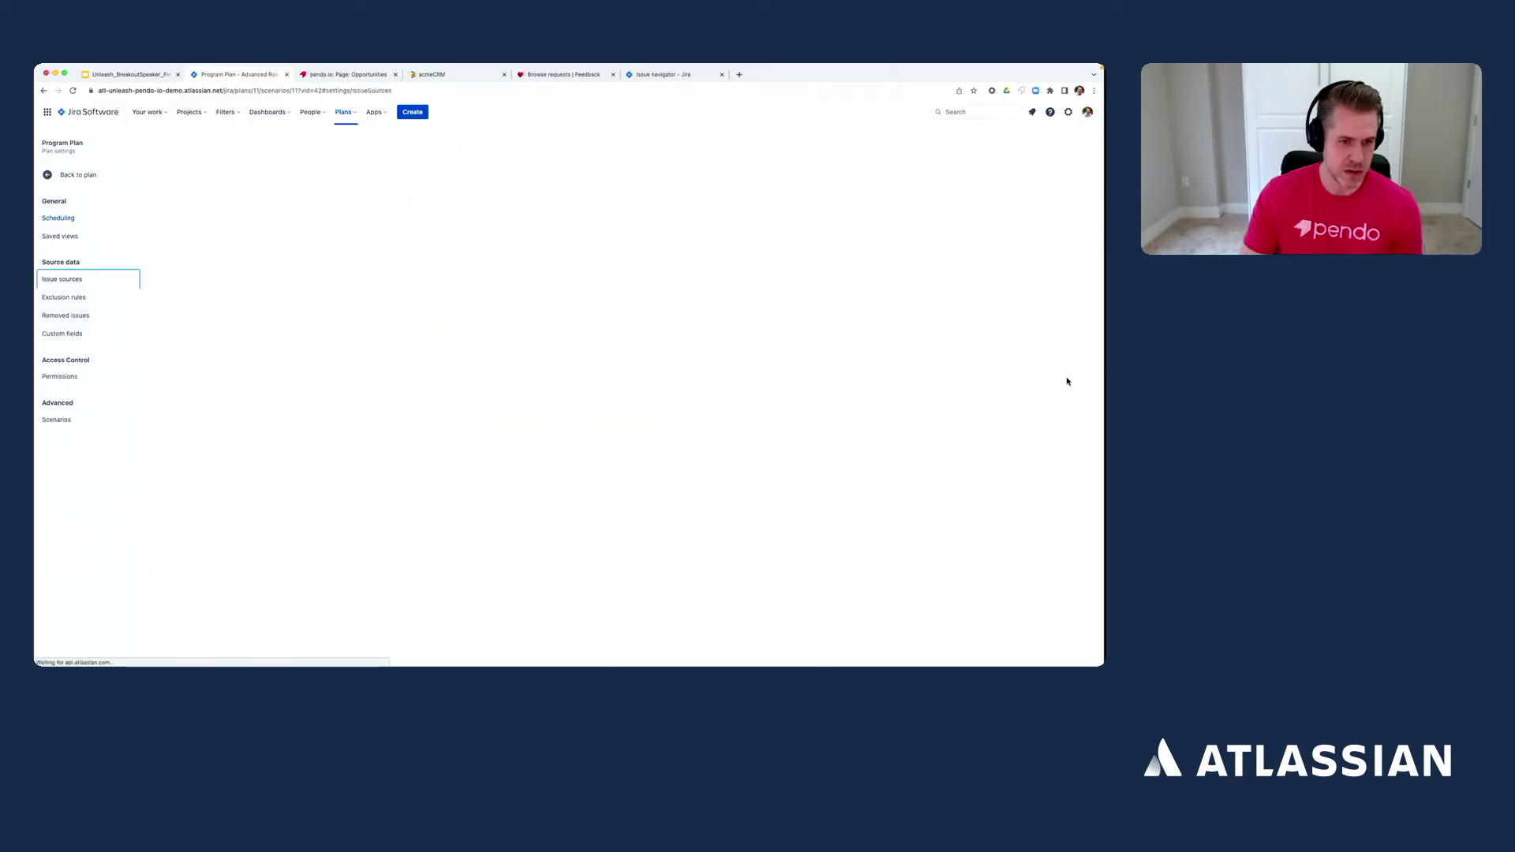
pyautogui.click(433, 329)
pyautogui.click(428, 331)
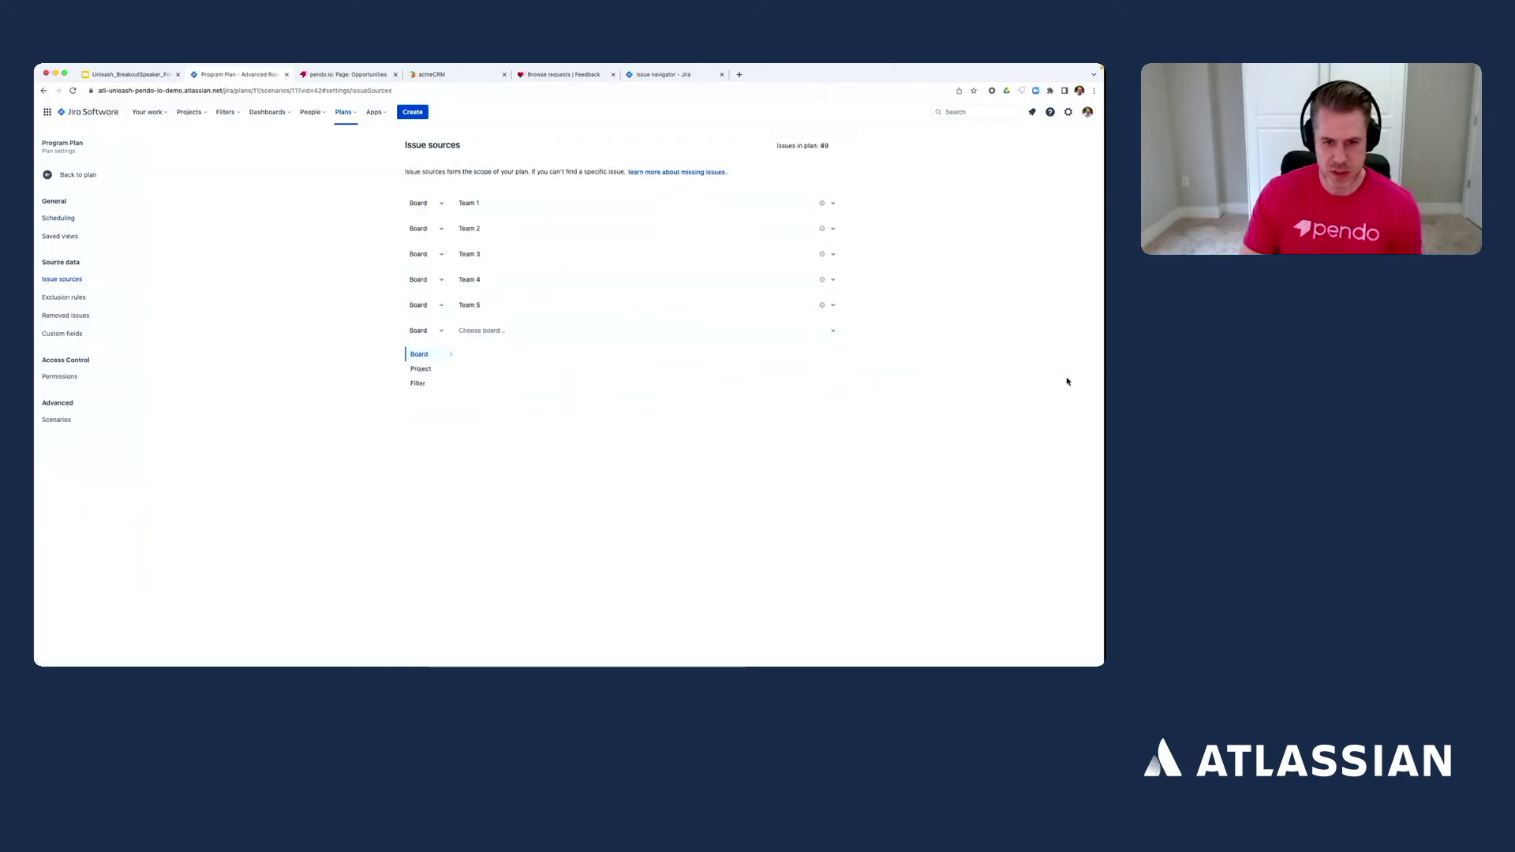
pyautogui.click(482, 331)
pyautogui.click(478, 358)
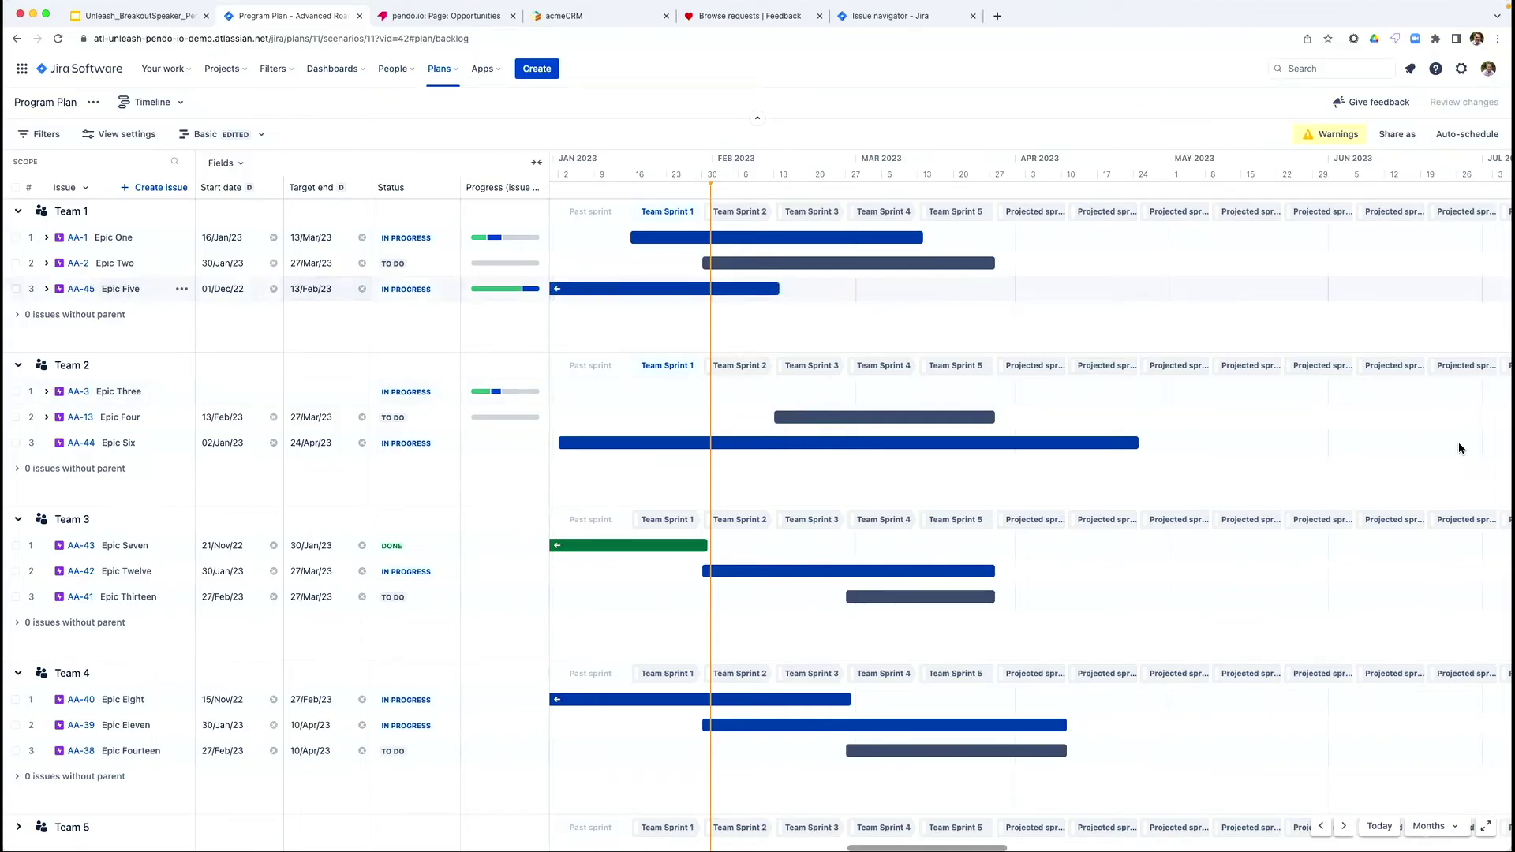
# - Expand Epic Five and start a new child issue under it as a Task in the Product Operations project
pyautogui.click(47, 289)
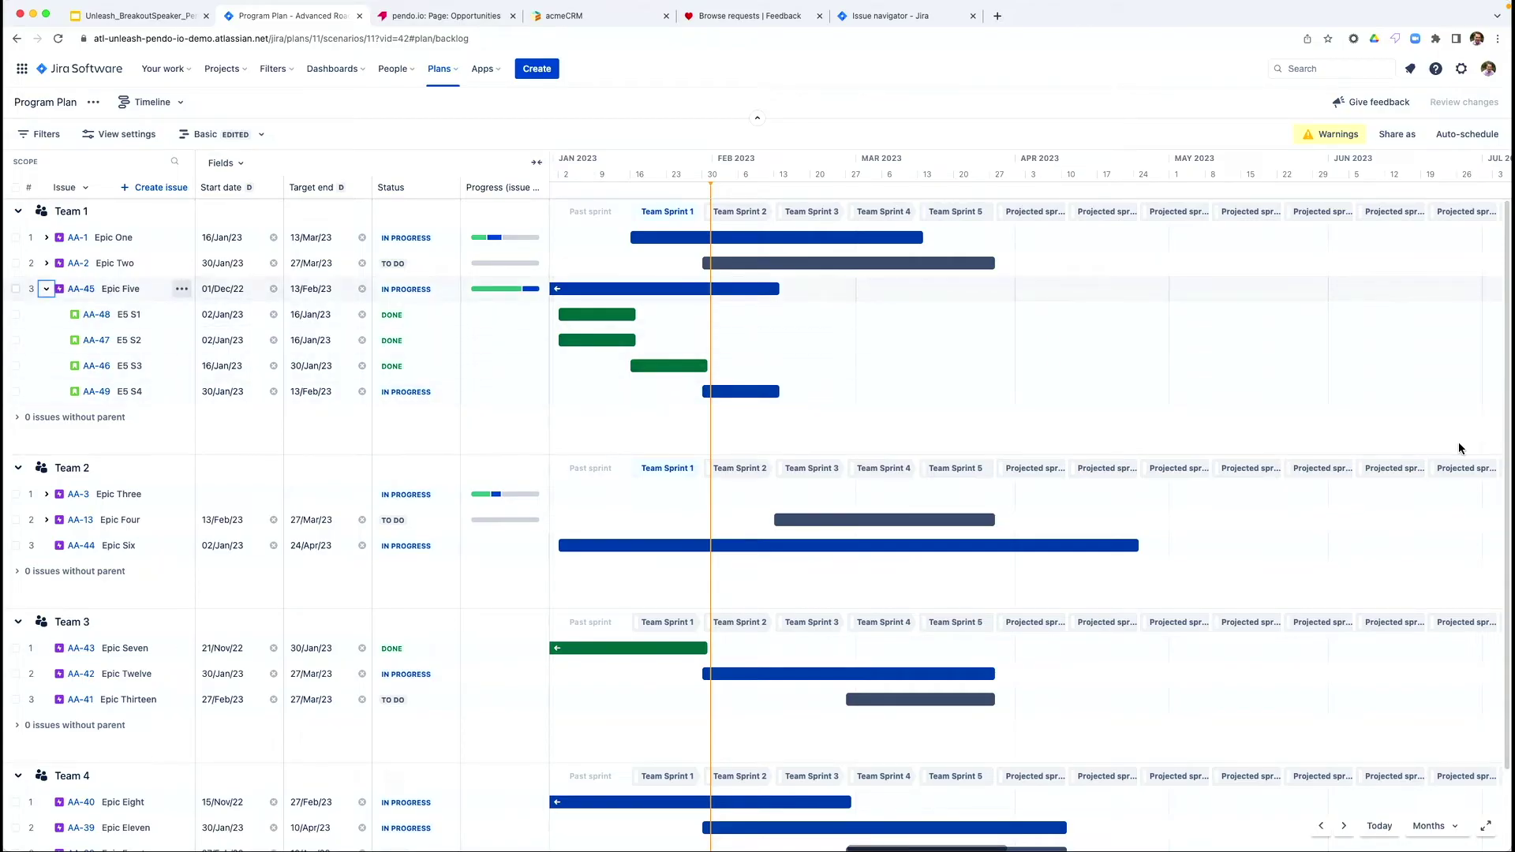
pyautogui.click(182, 289)
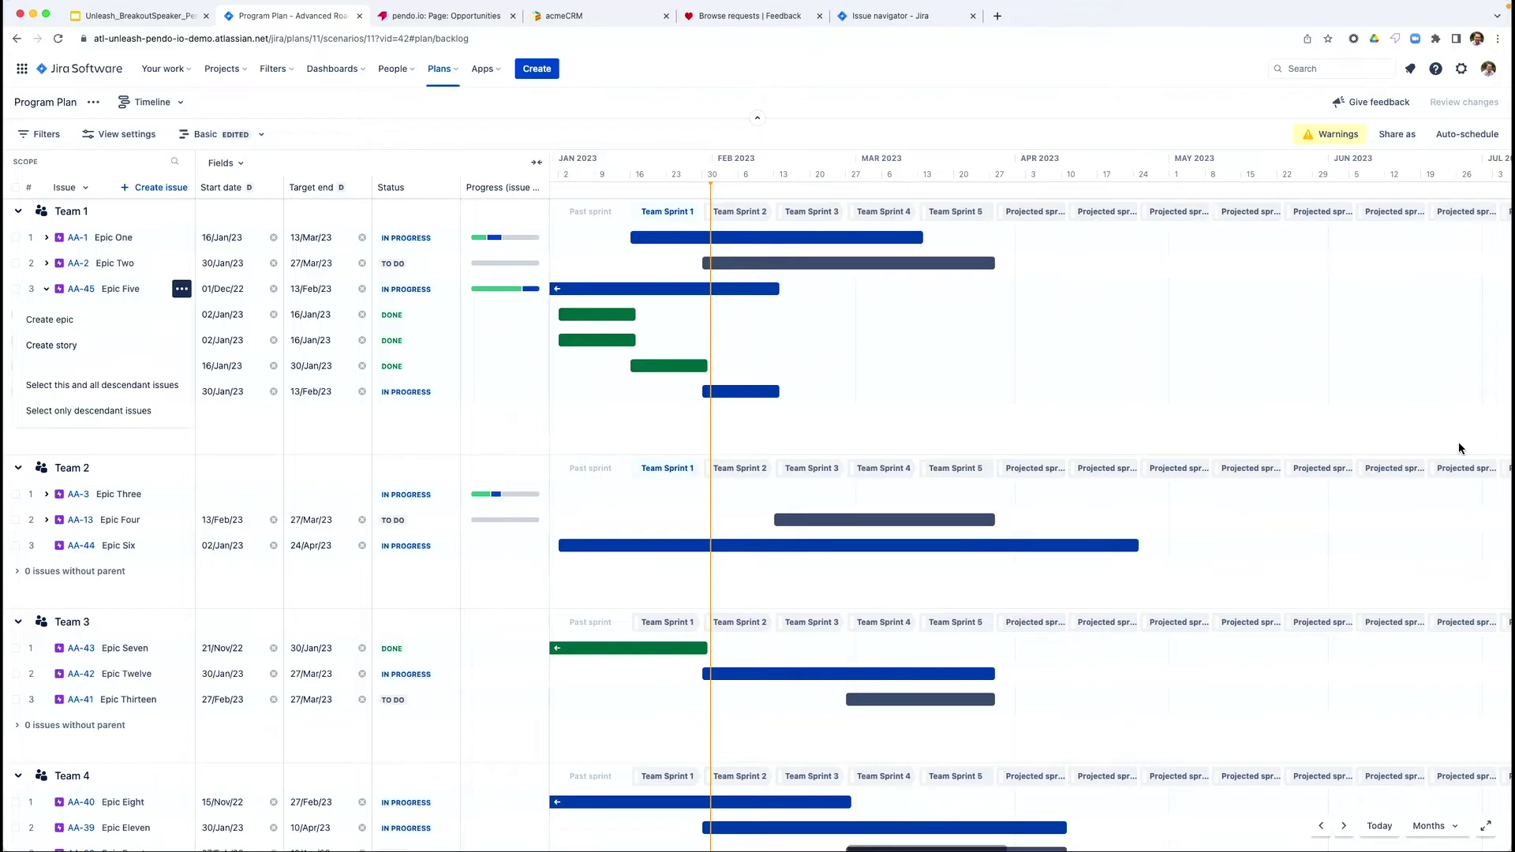
pyautogui.click(95, 345)
pyautogui.click(25, 417)
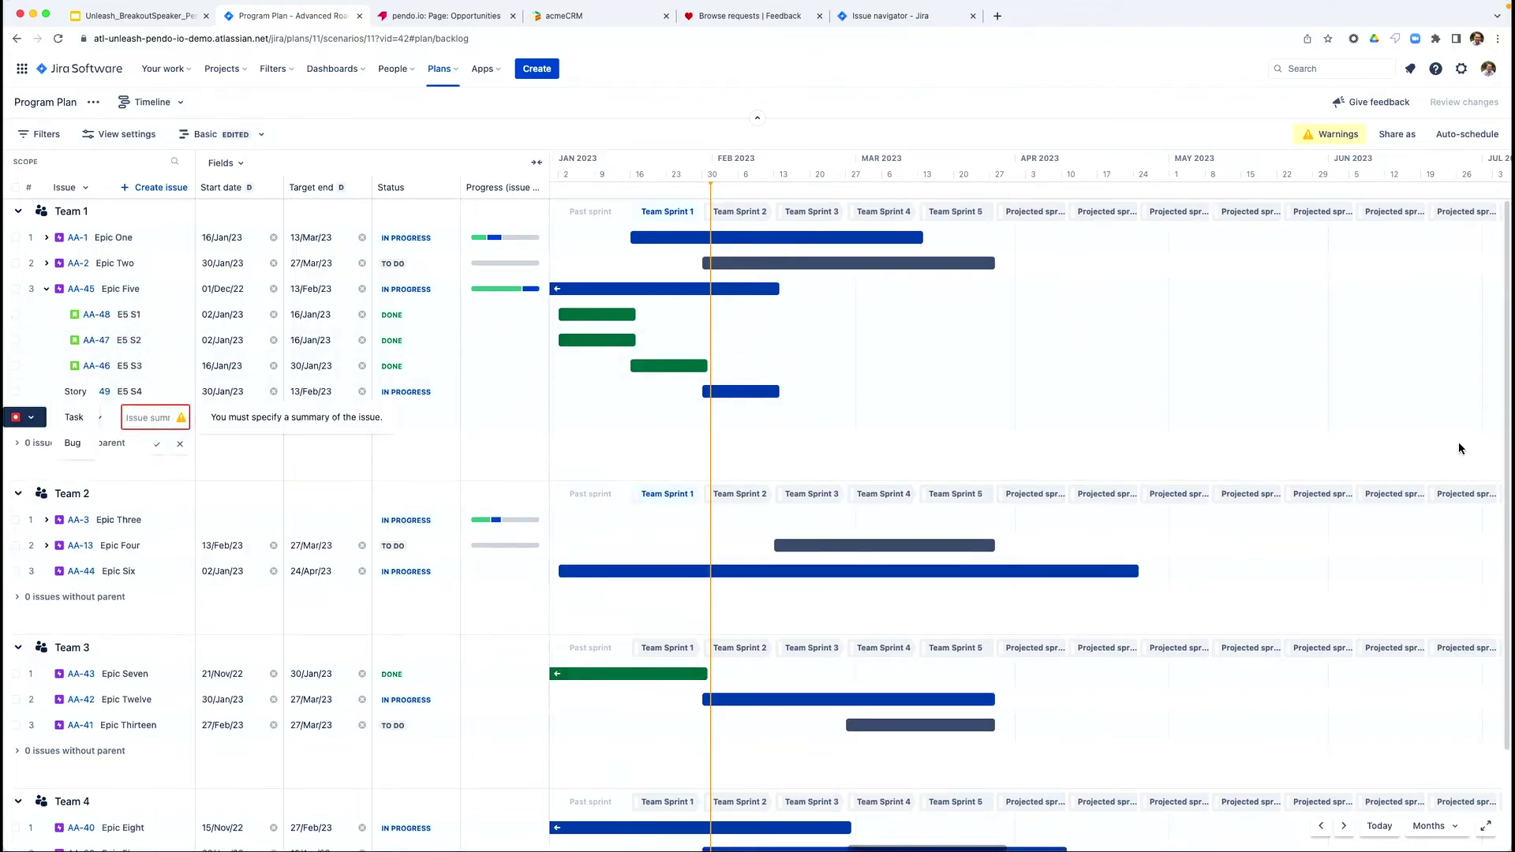
pyautogui.click(74, 417)
pyautogui.click(83, 417)
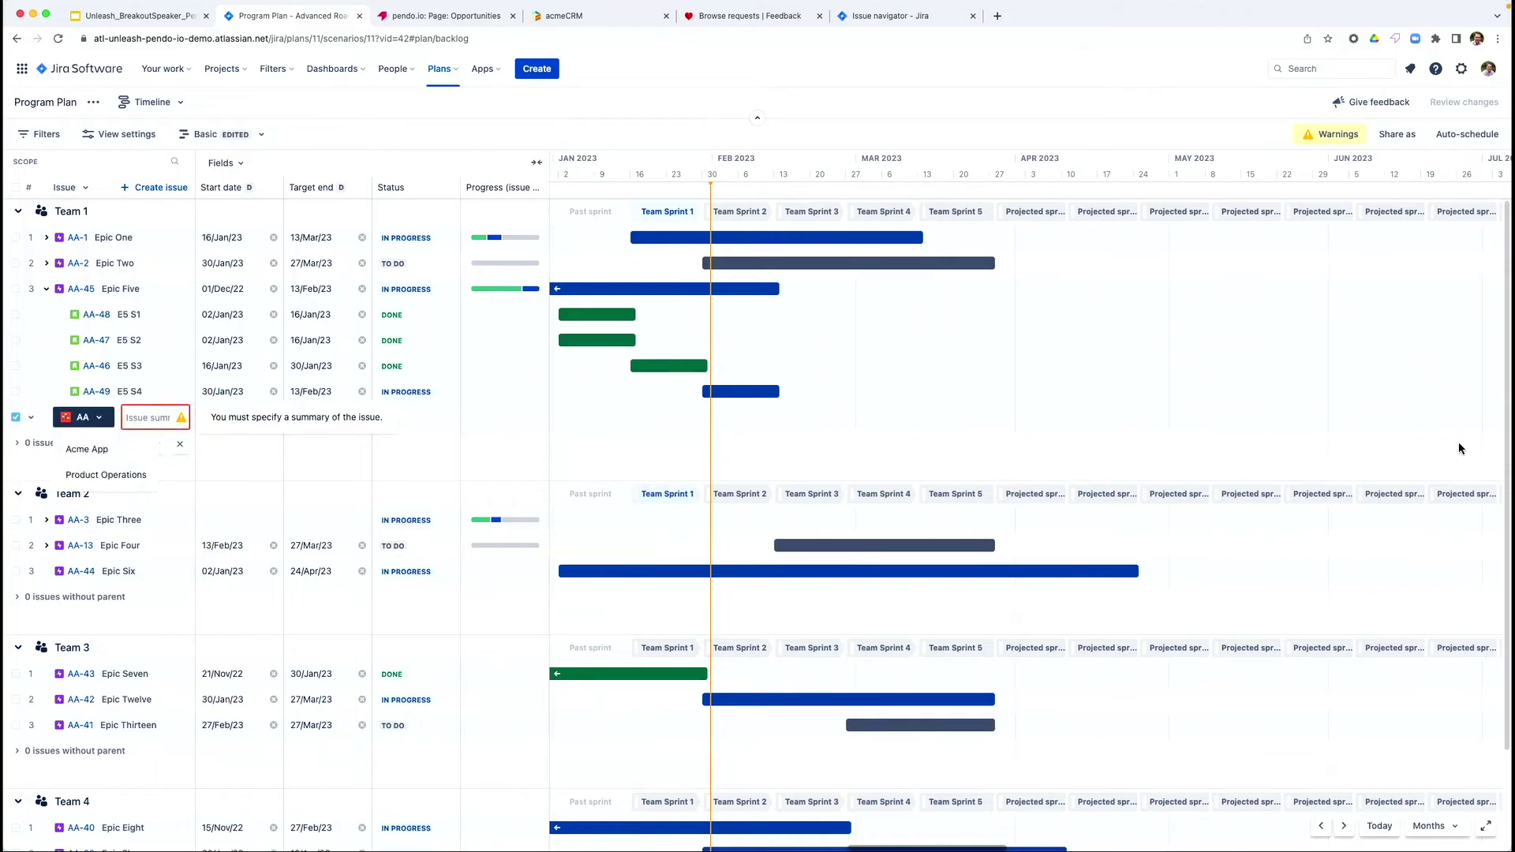
pyautogui.click(106, 475)
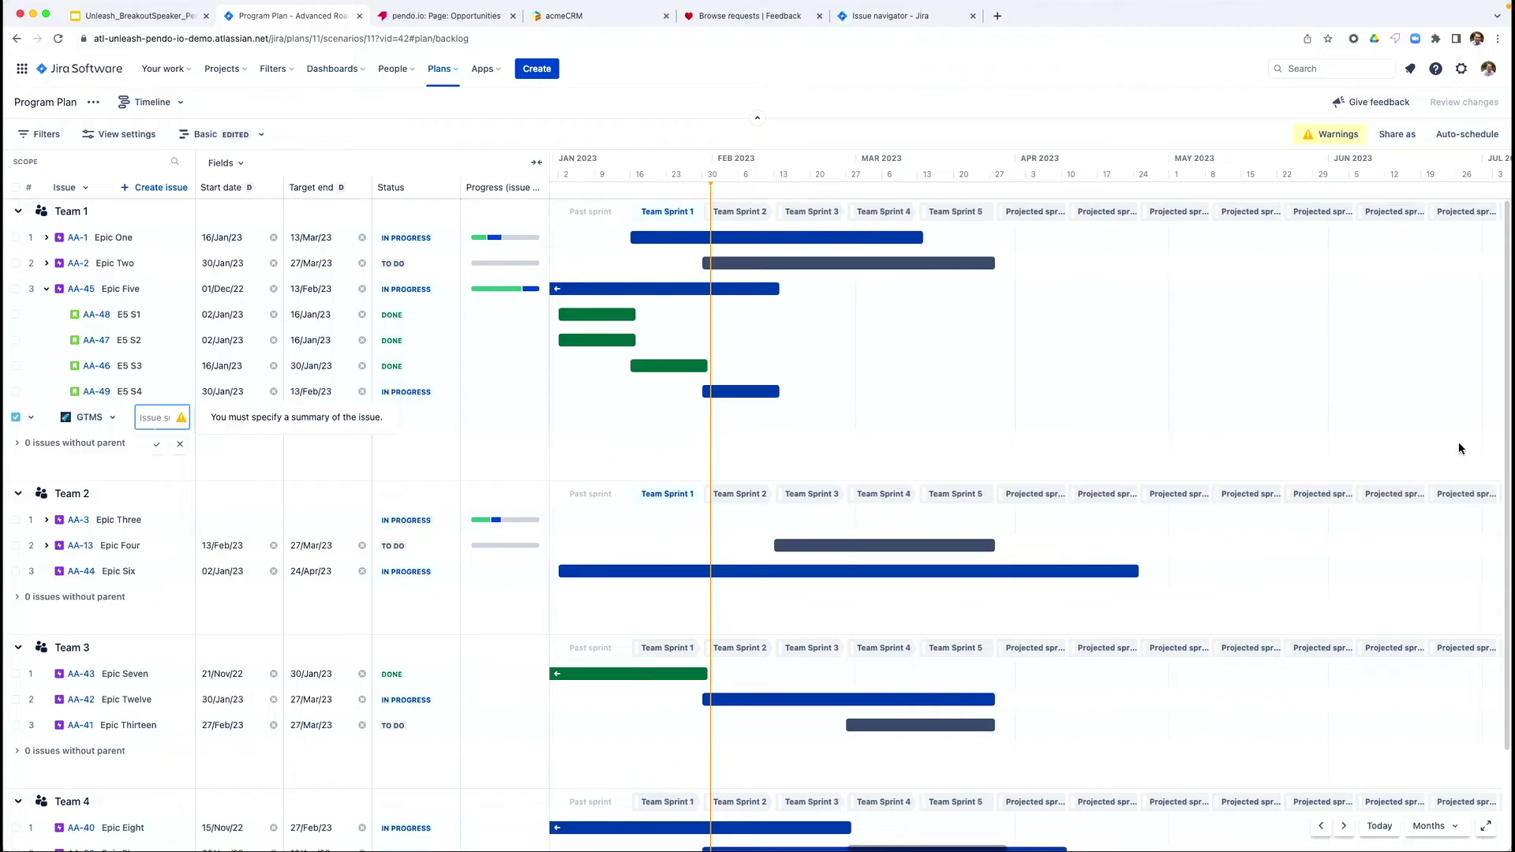
# - Create the task with the summary "Set up a Pendo adoption analytics dashboard" and widen the issue column to fit it
pyautogui.write('Set up a Pendo an')
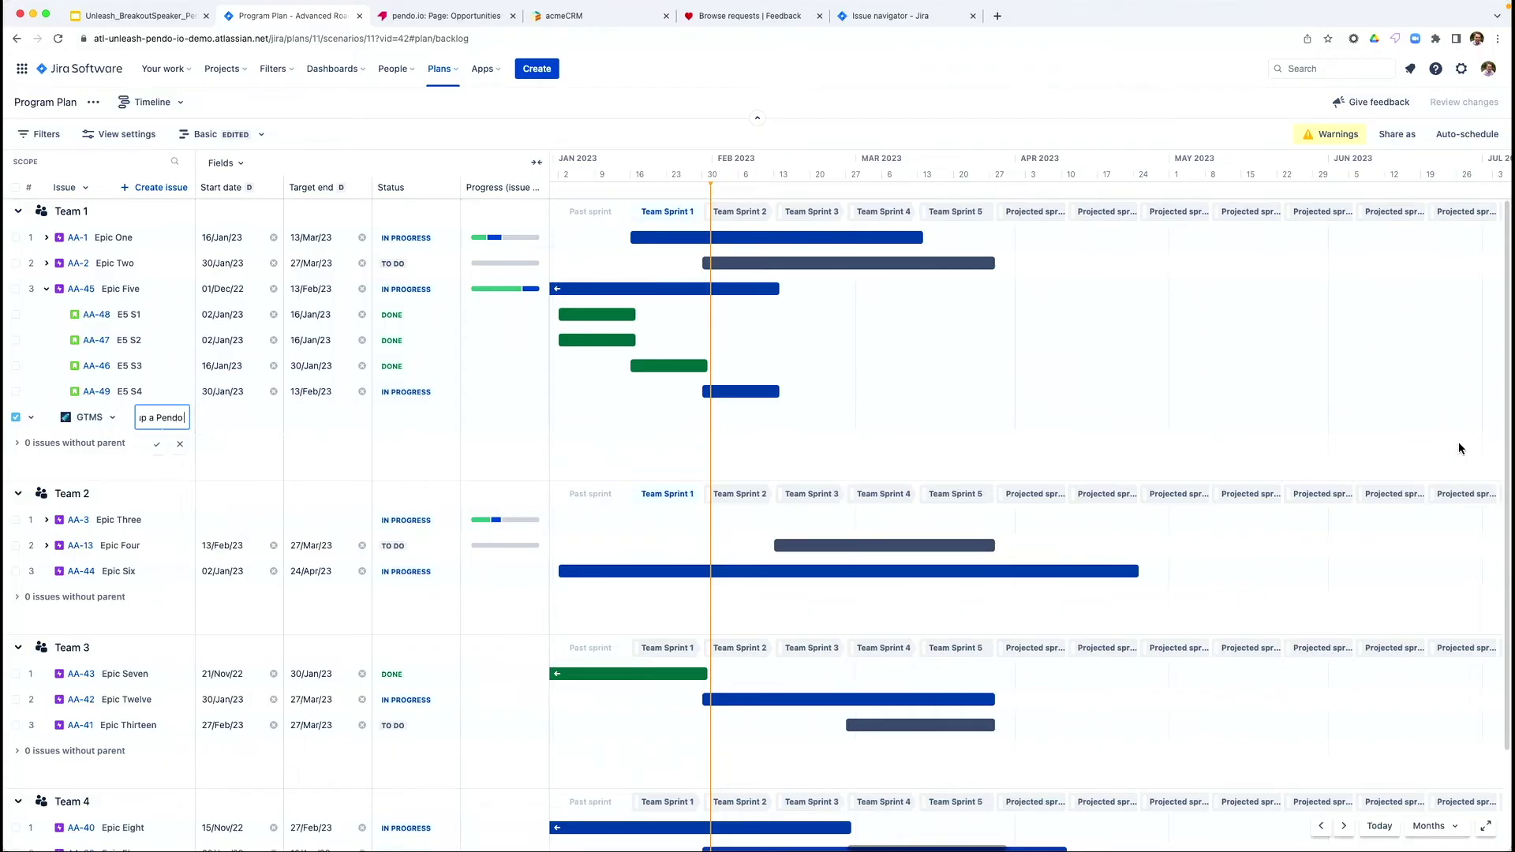
pyautogui.press('BackSpace')
pyautogui.write('doption analytics dashboar')
pyautogui.press('Return')
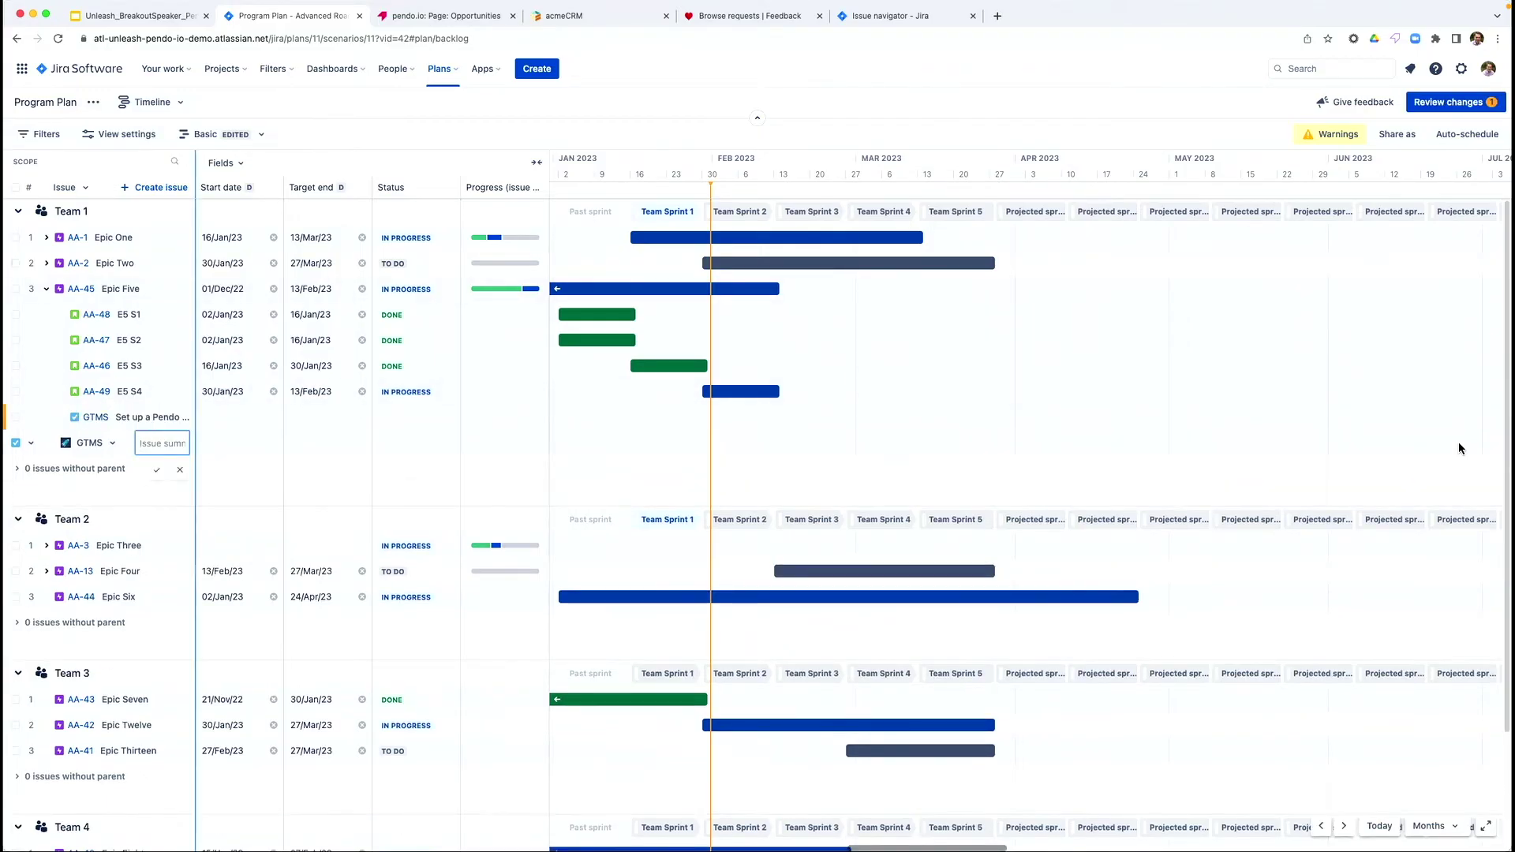
pyautogui.moveTo(195, 417); pyautogui.dragTo(368, 416)
pyautogui.press('Escape')
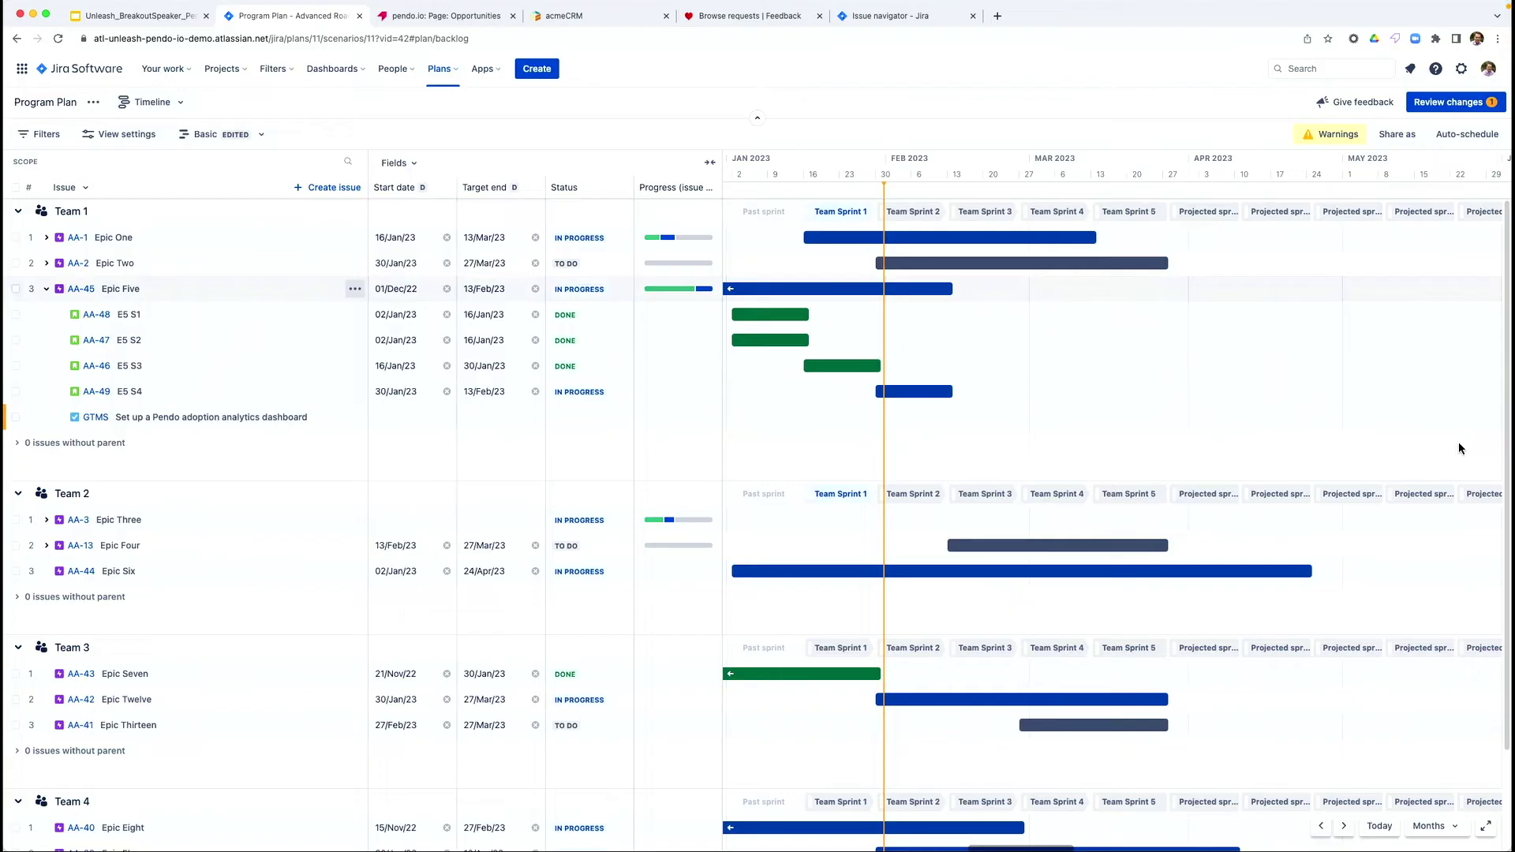
# - Create another Product Operations task under Epic Five with the summary "Set up customer feedback for the new featuer"
pyautogui.click(356, 289)
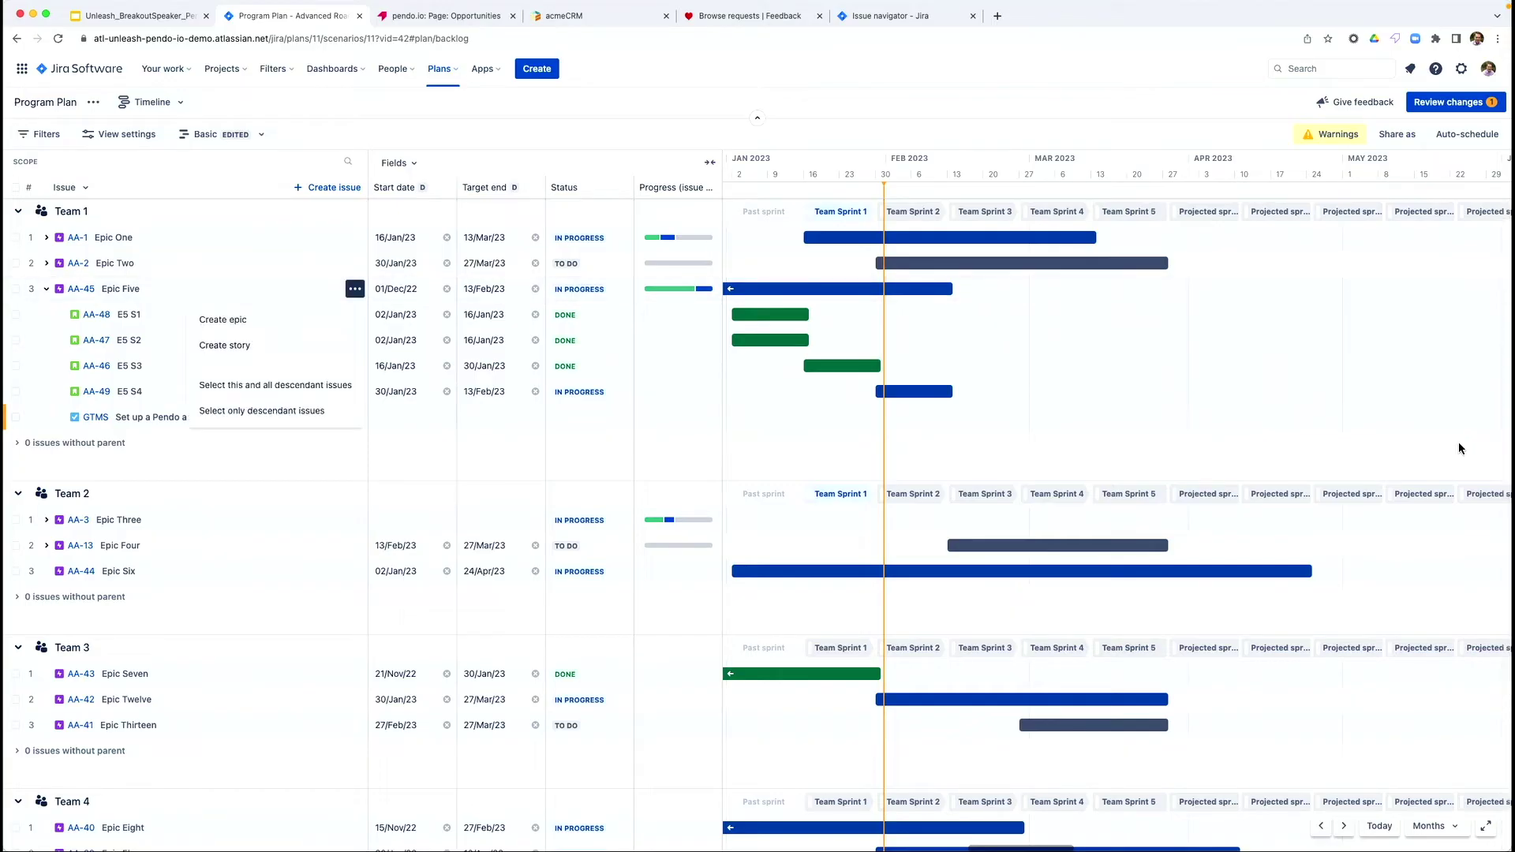
pyautogui.click(224, 345)
pyautogui.click(87, 443)
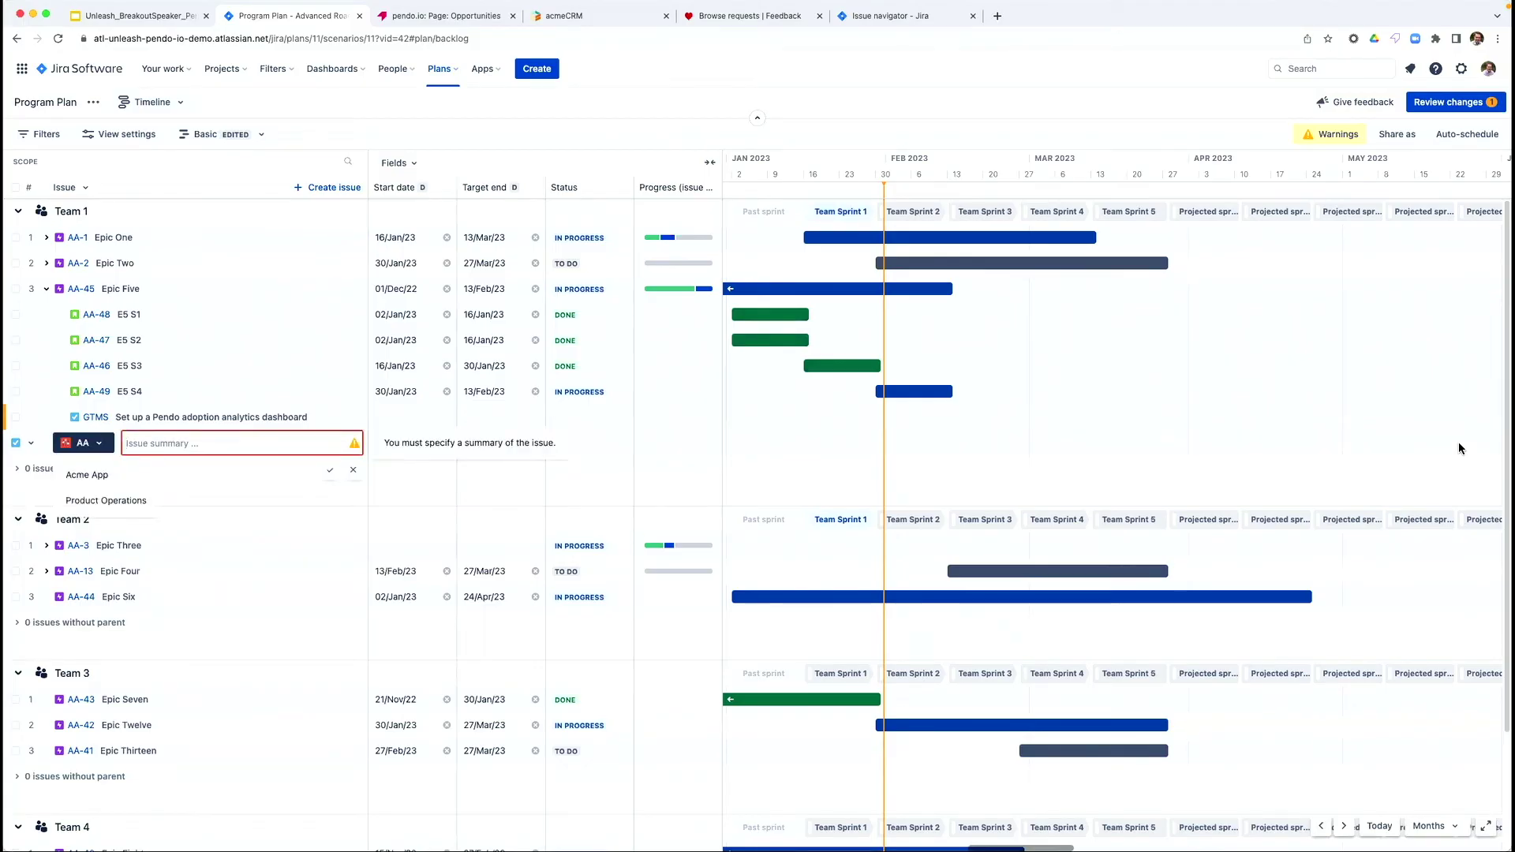
pyautogui.click(105, 500)
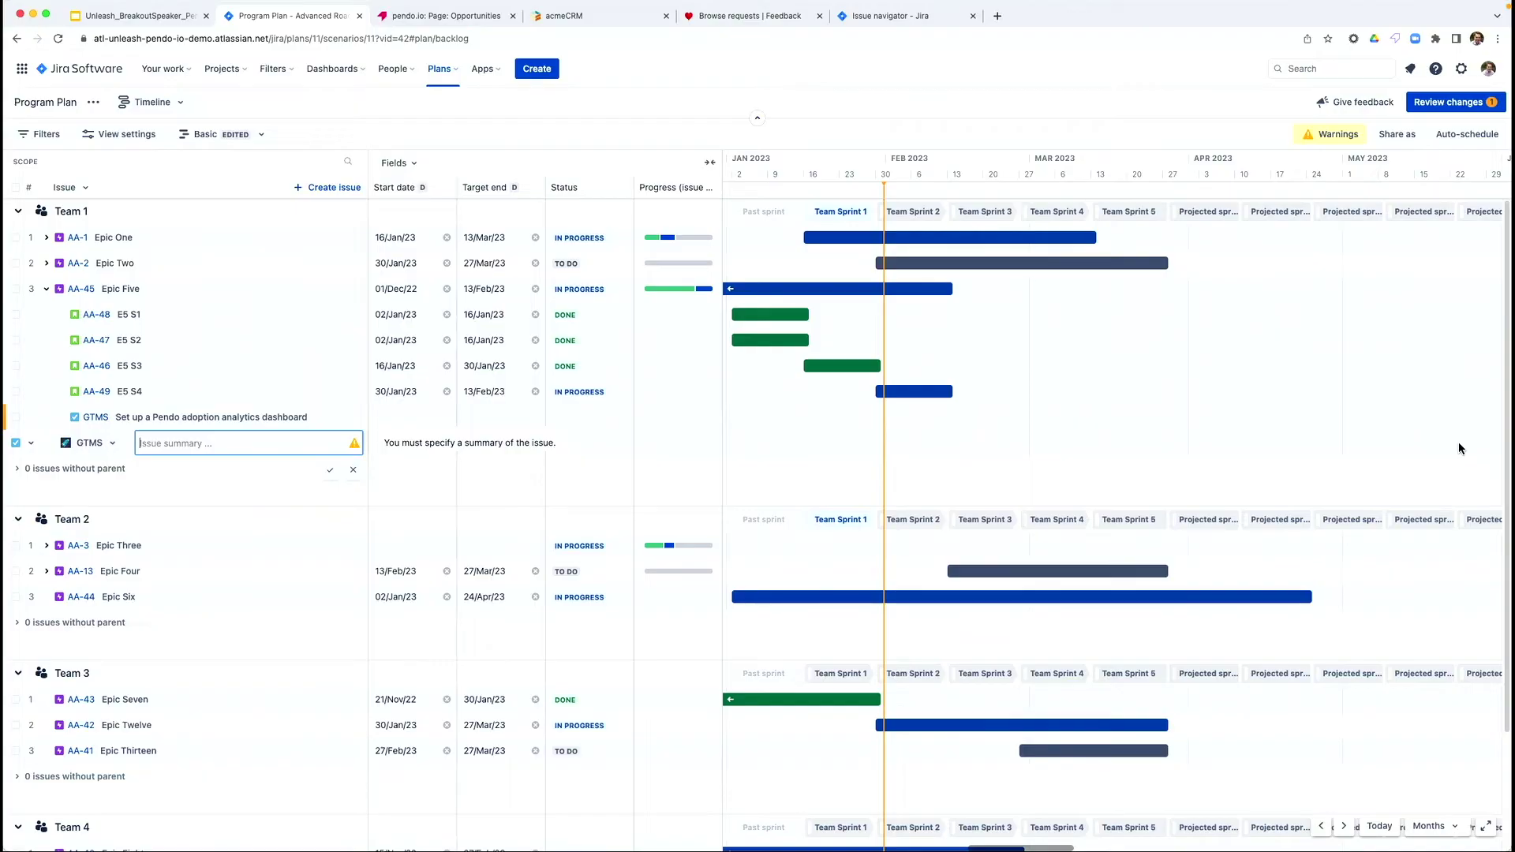
pyautogui.write('Setu')
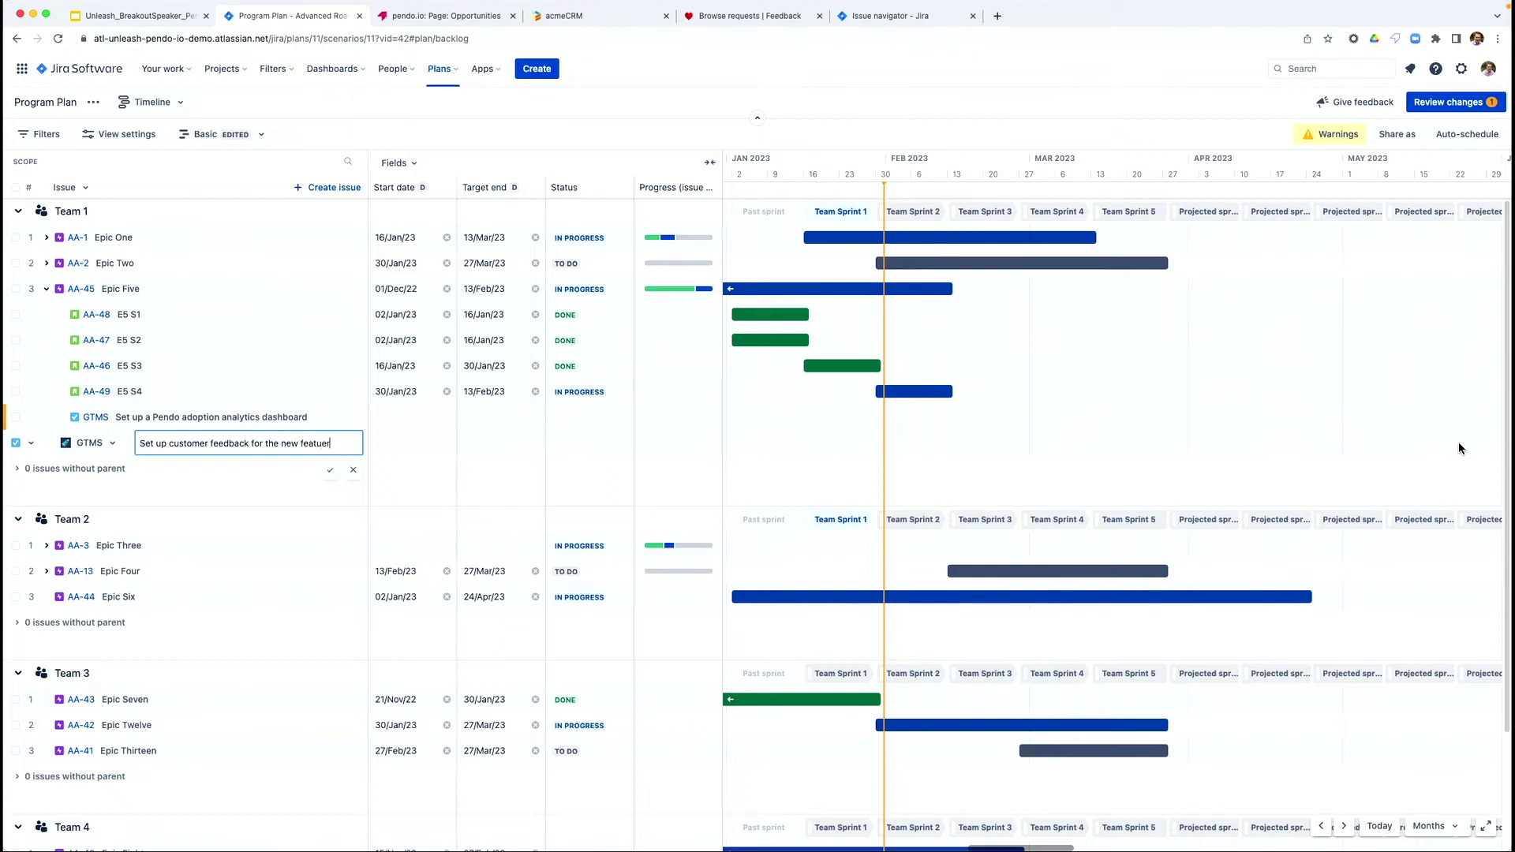
pyautogui.press('Return')
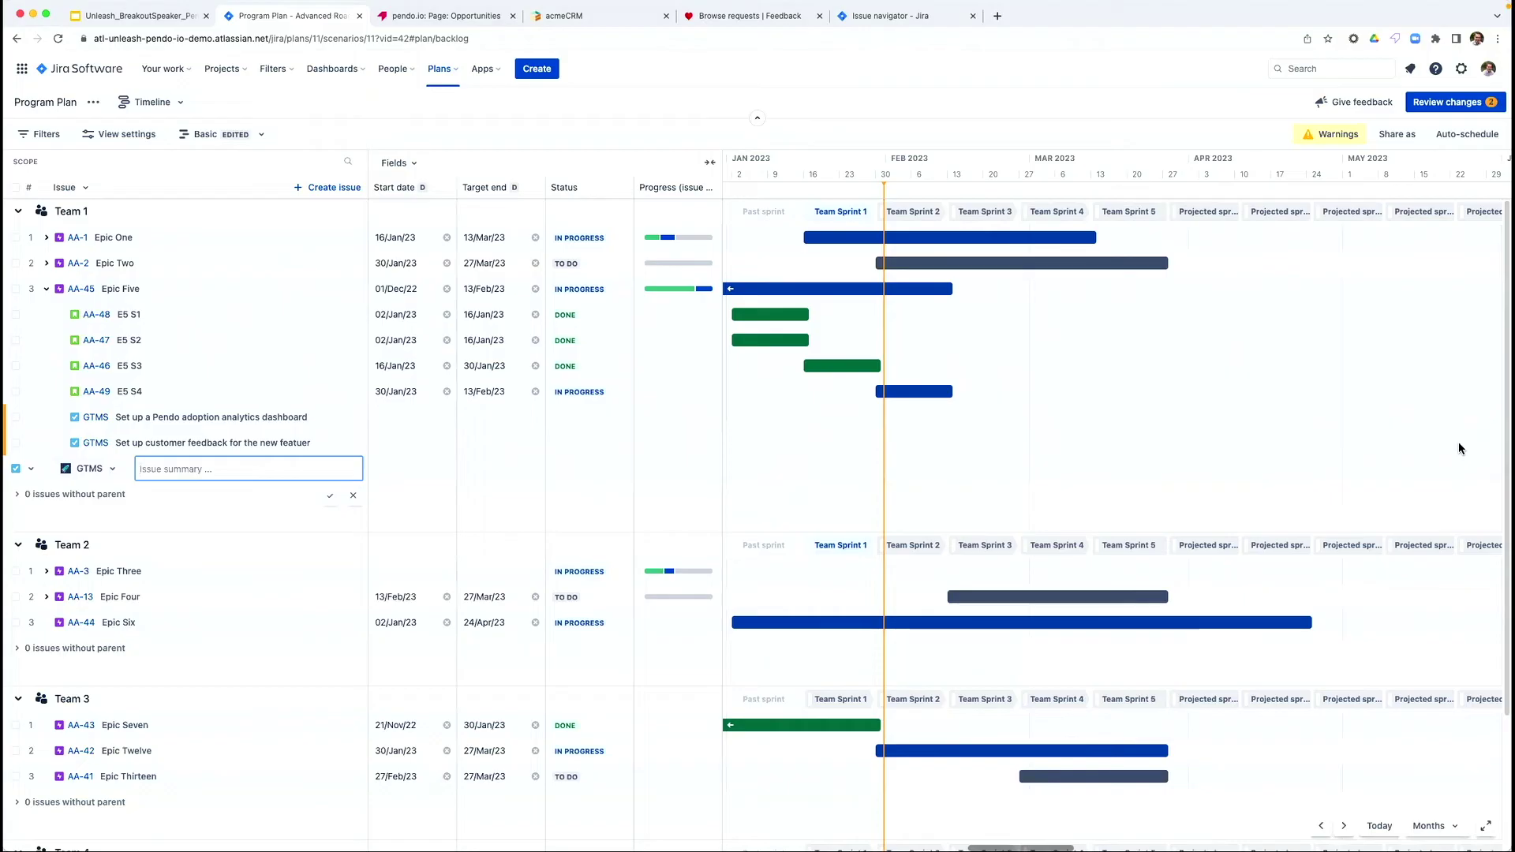
# - Create a third Product Operations task under Epic Five with the summary "Set up a guide for new customers" and end issue entry
pyautogui.write('SEt up')
pyautogui.press('BackSpace')
pyautogui.press('BackSpace')
pyautogui.press('BackSpace')
pyautogui.press('BackSpace')
pyautogui.press('BackSpace')
pyautogui.write('et up a guide for new')
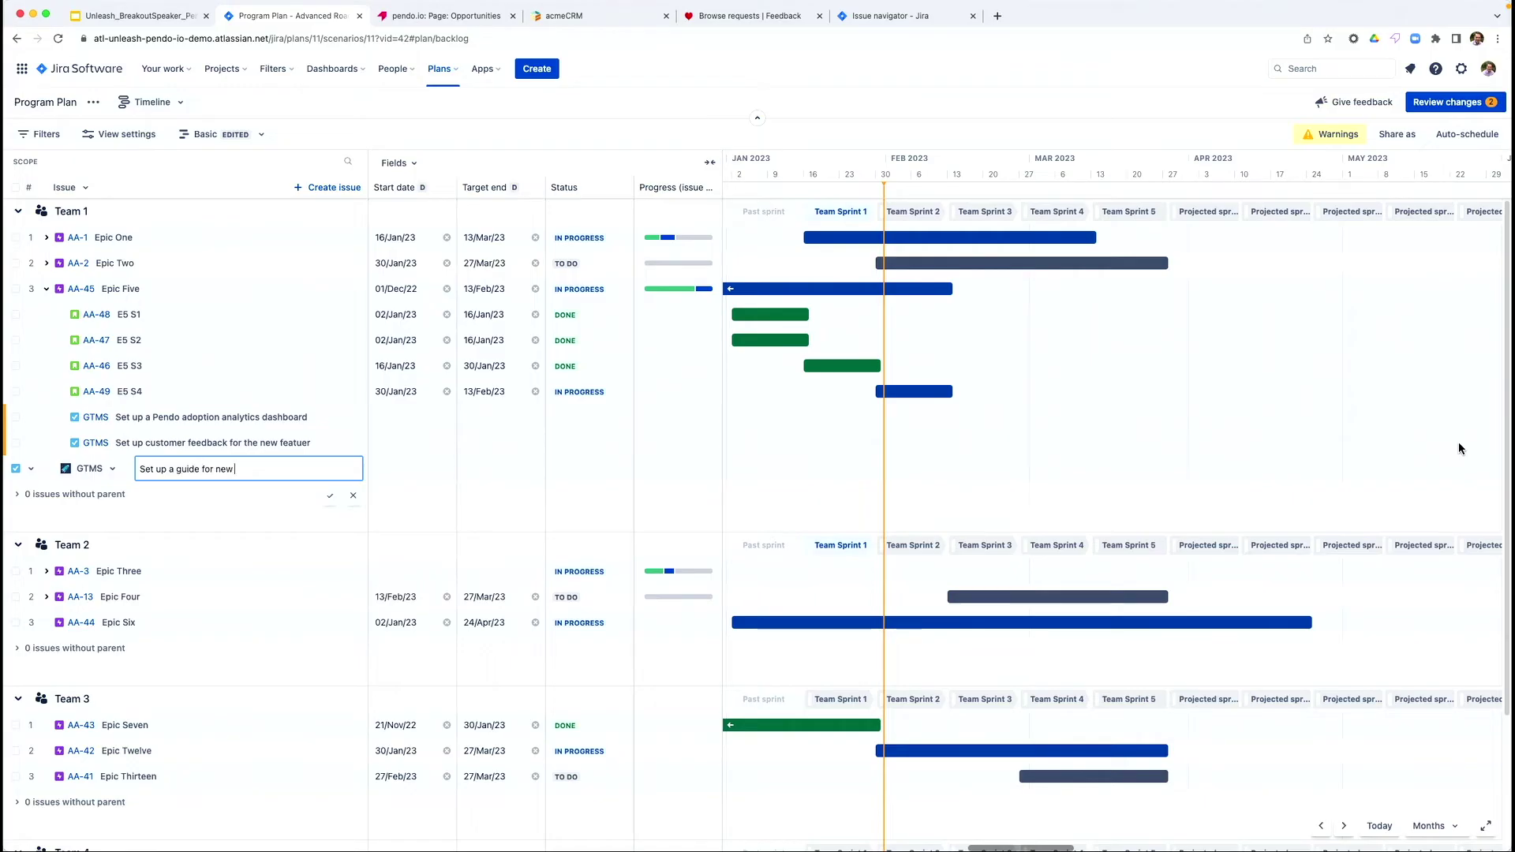
pyautogui.write(' customers')
pyautogui.press('Return')
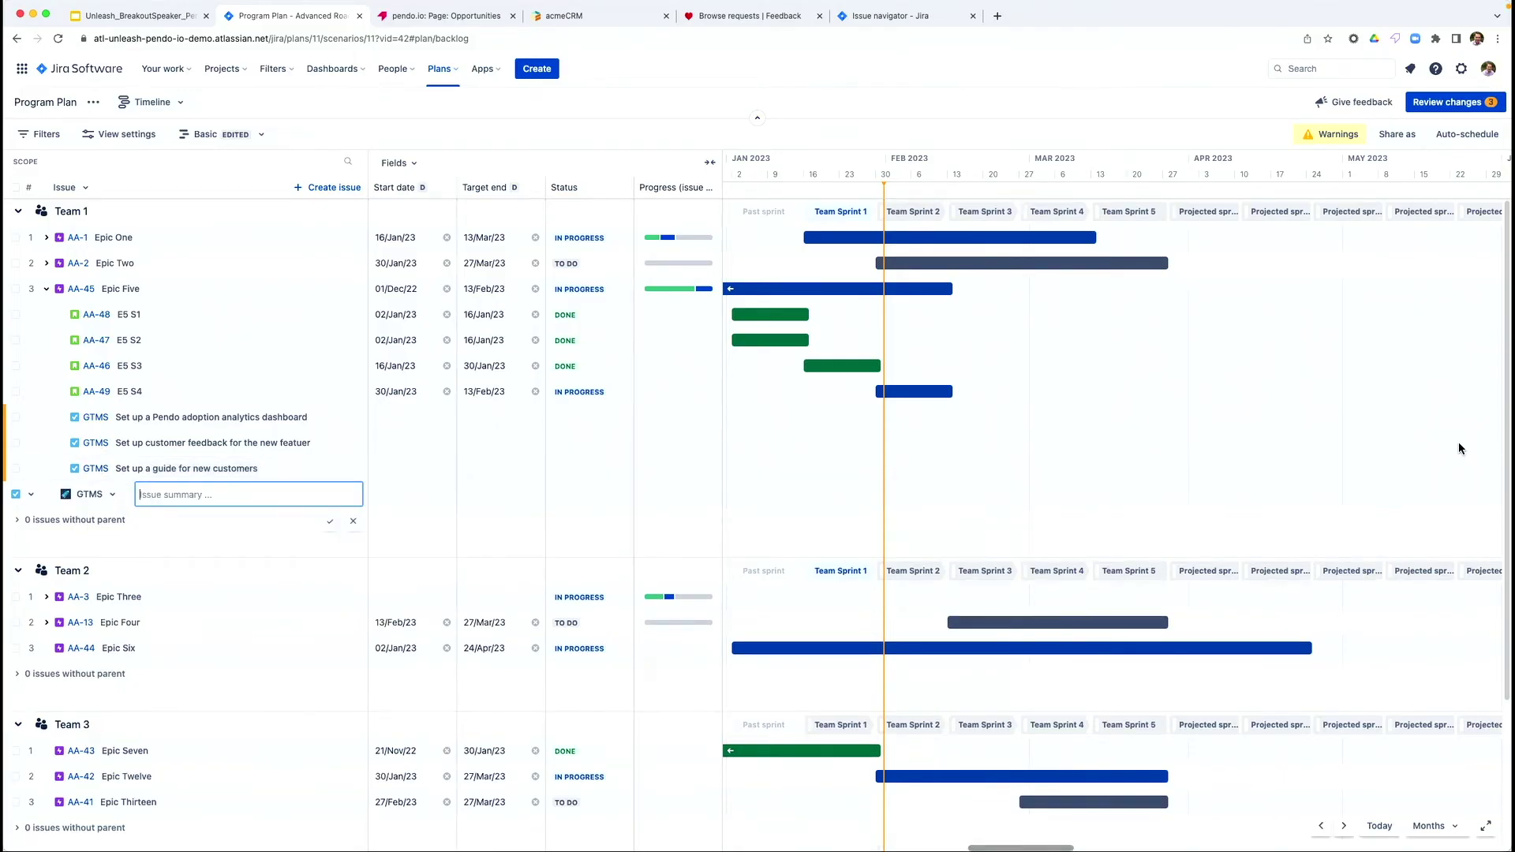
pyautogui.press('Escape')
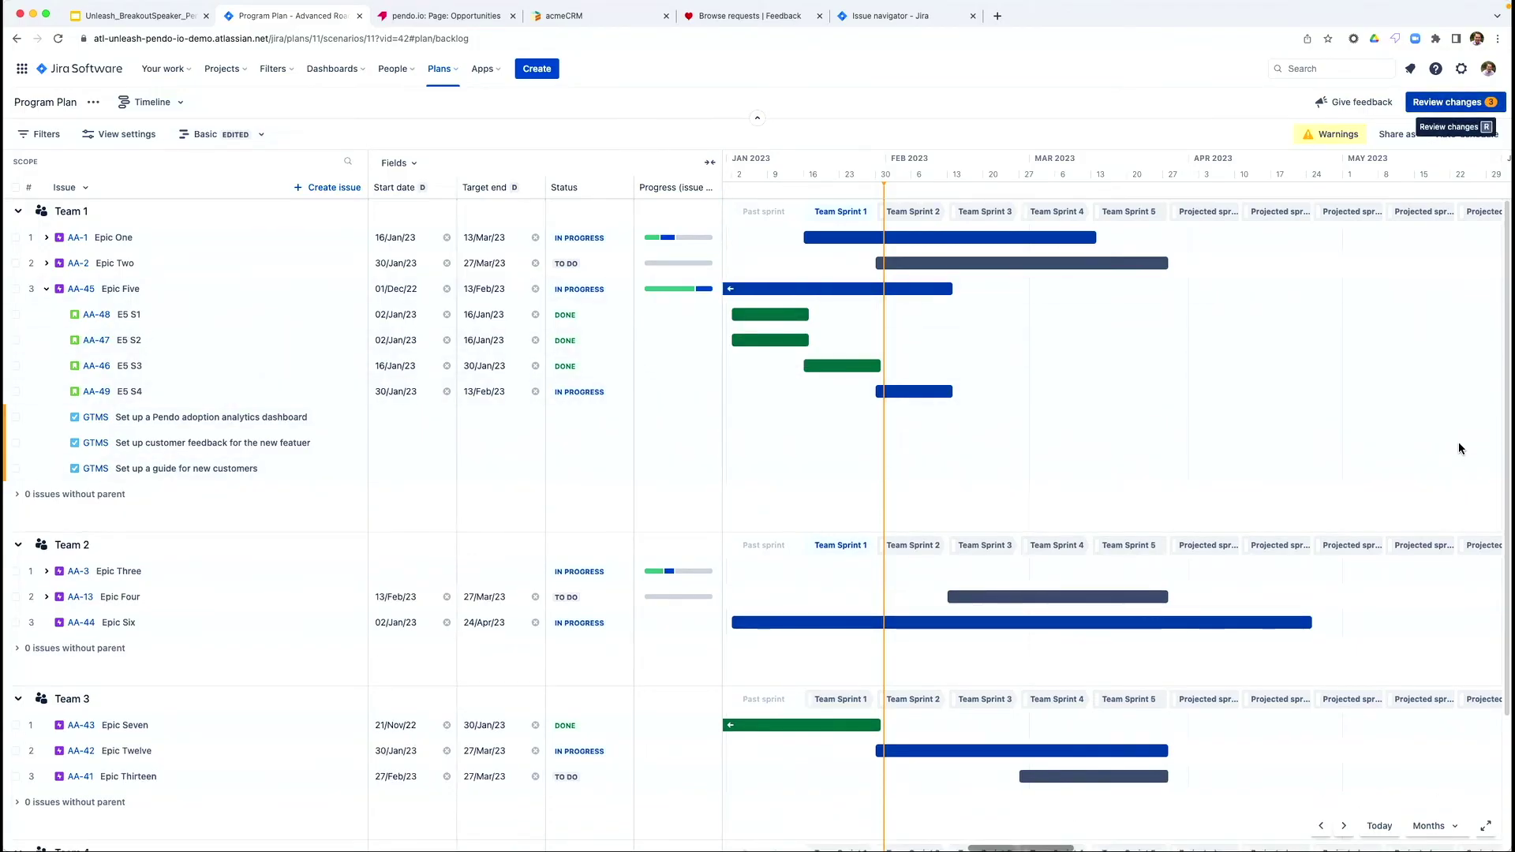
# - Review the plan's pending changes and save the three new tasks to Jira
pyautogui.click(1455, 102)
pyautogui.click(1223, 390)
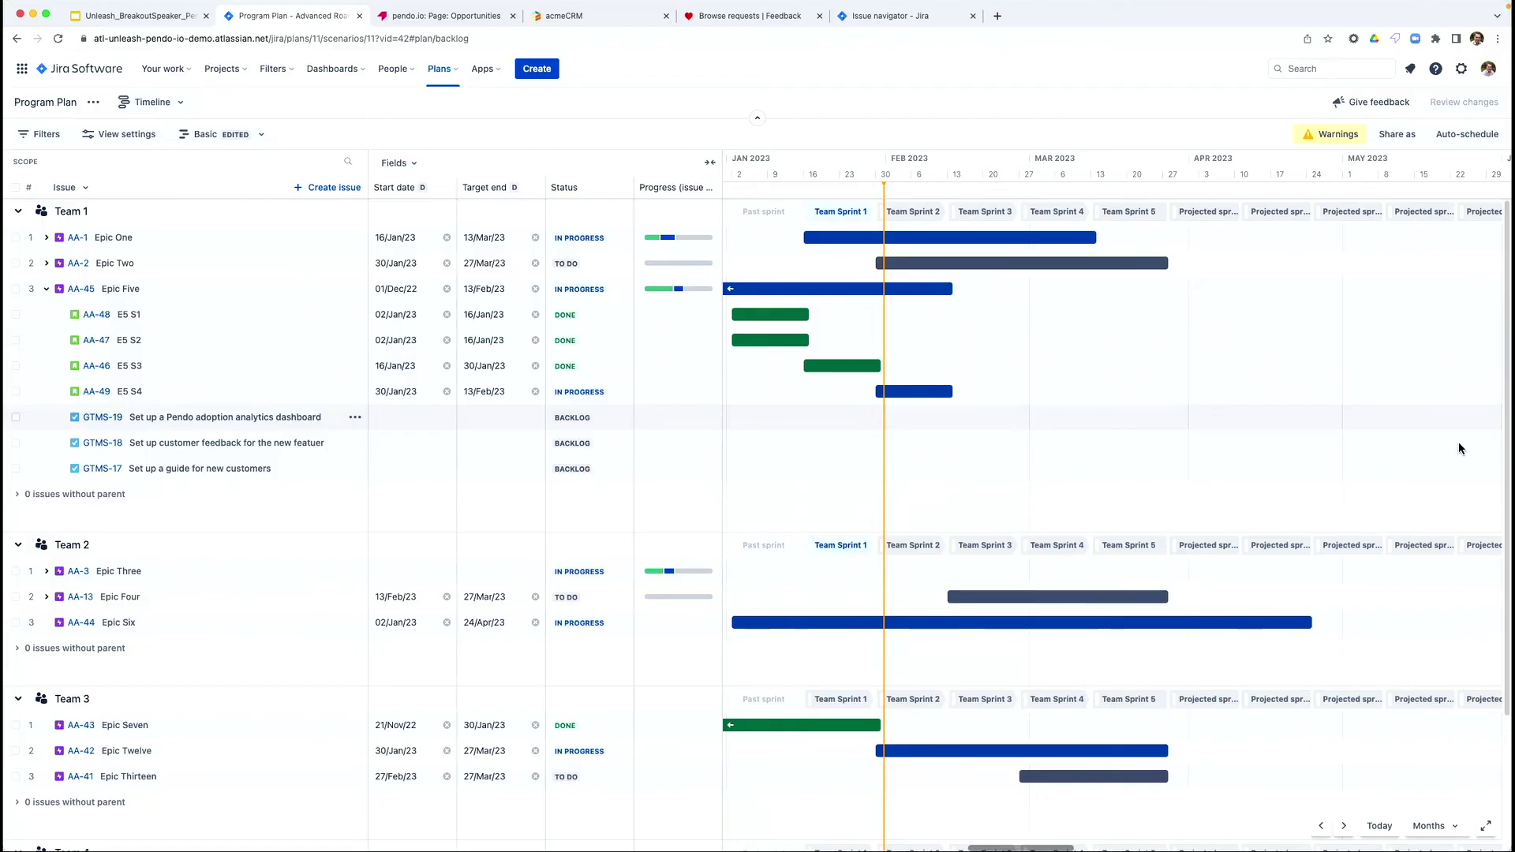
# - Switch to the acmeCRM dashboard
pyautogui.click(594, 16)
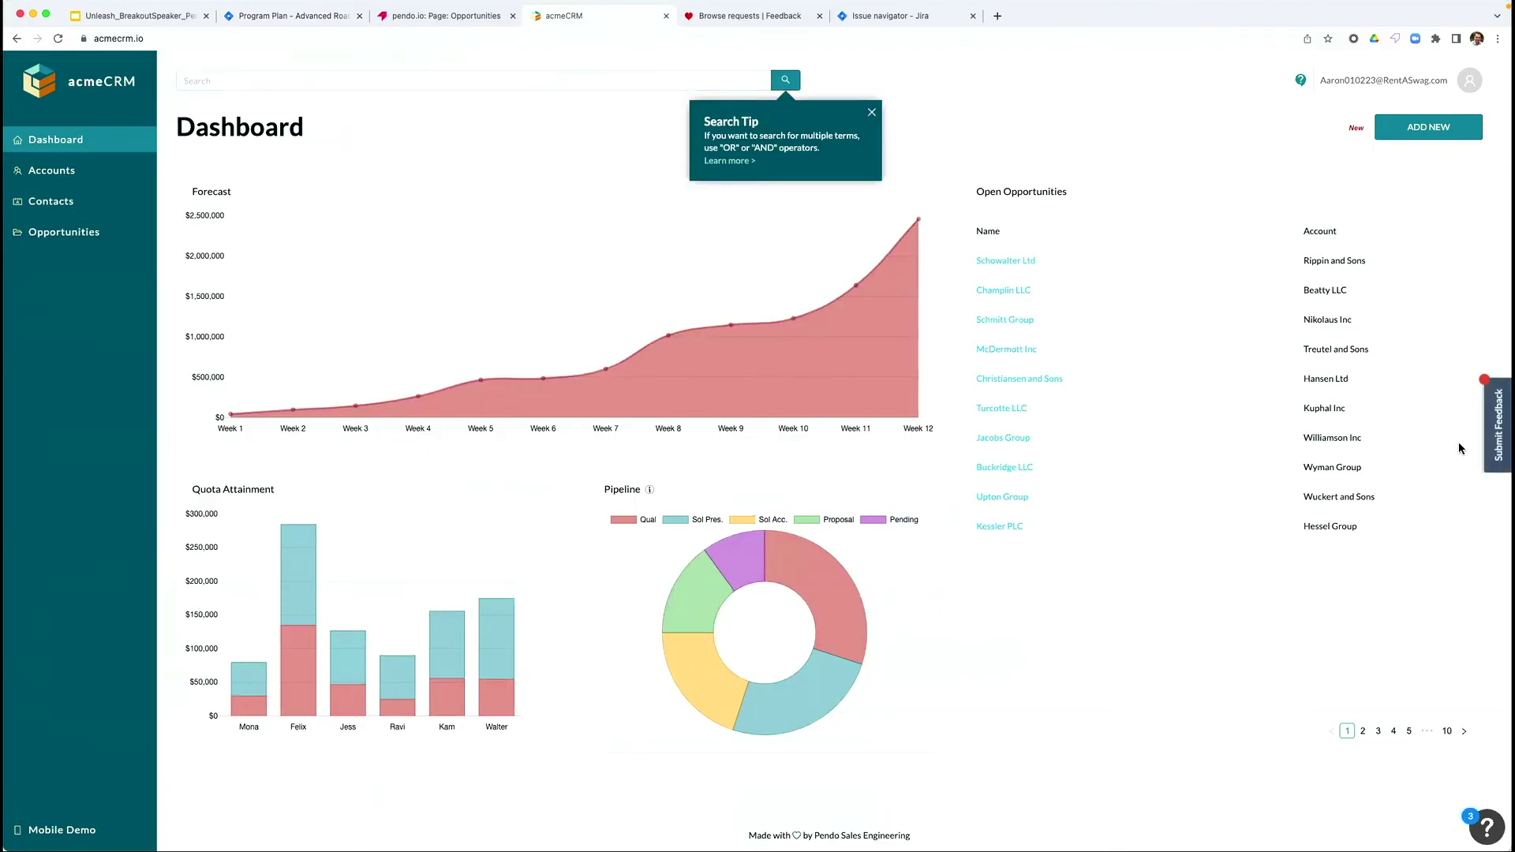
# - Open the feedback submission panel in acmeCRM and switch to the Pendo Feedback requests list
pyautogui.click(1460, 446)
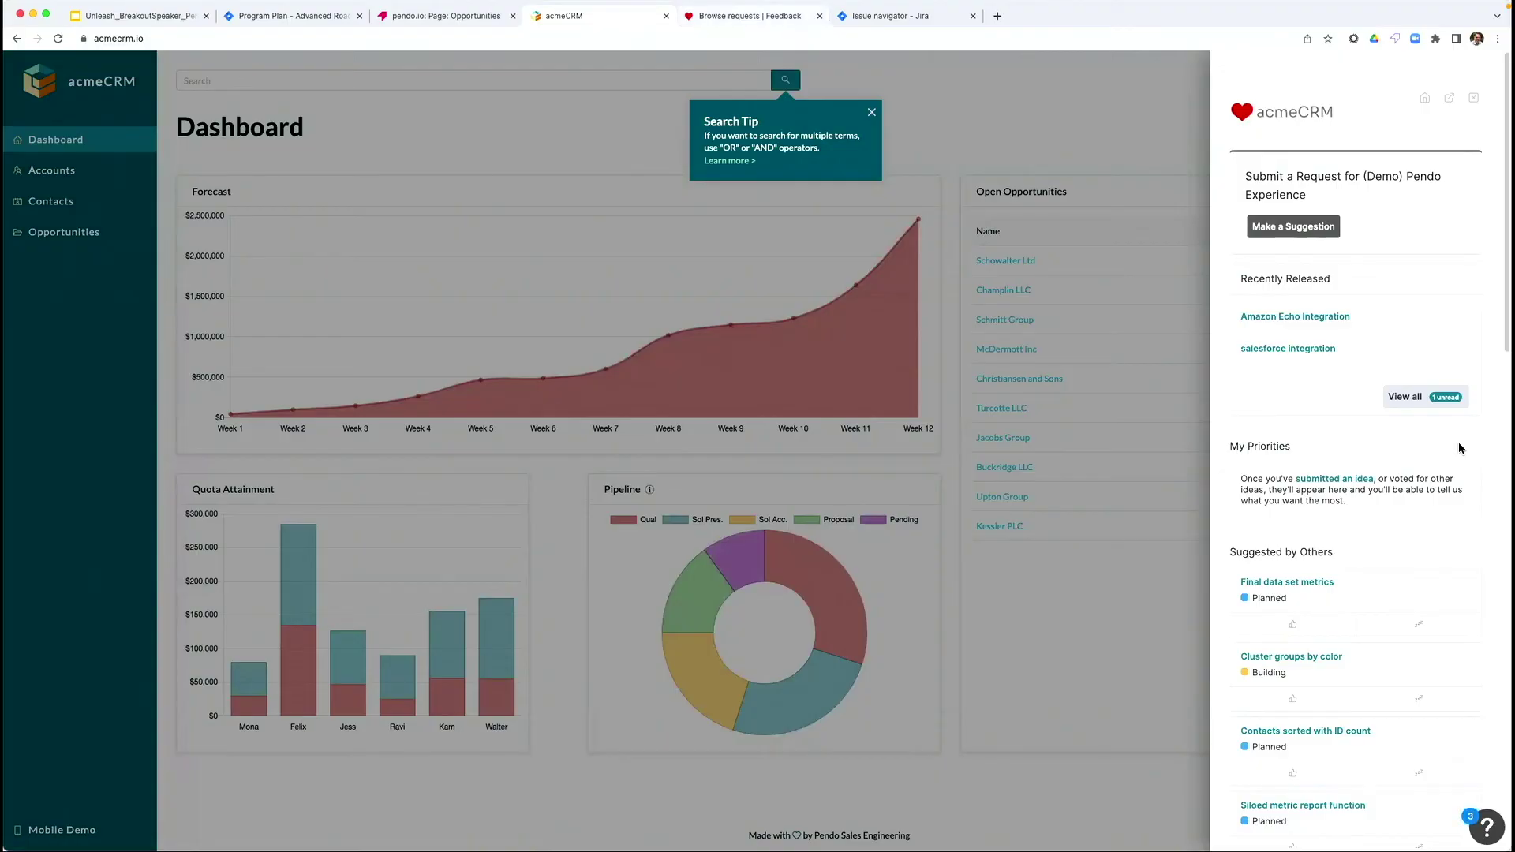
pyautogui.hotkey('ctrl', 'Tab')
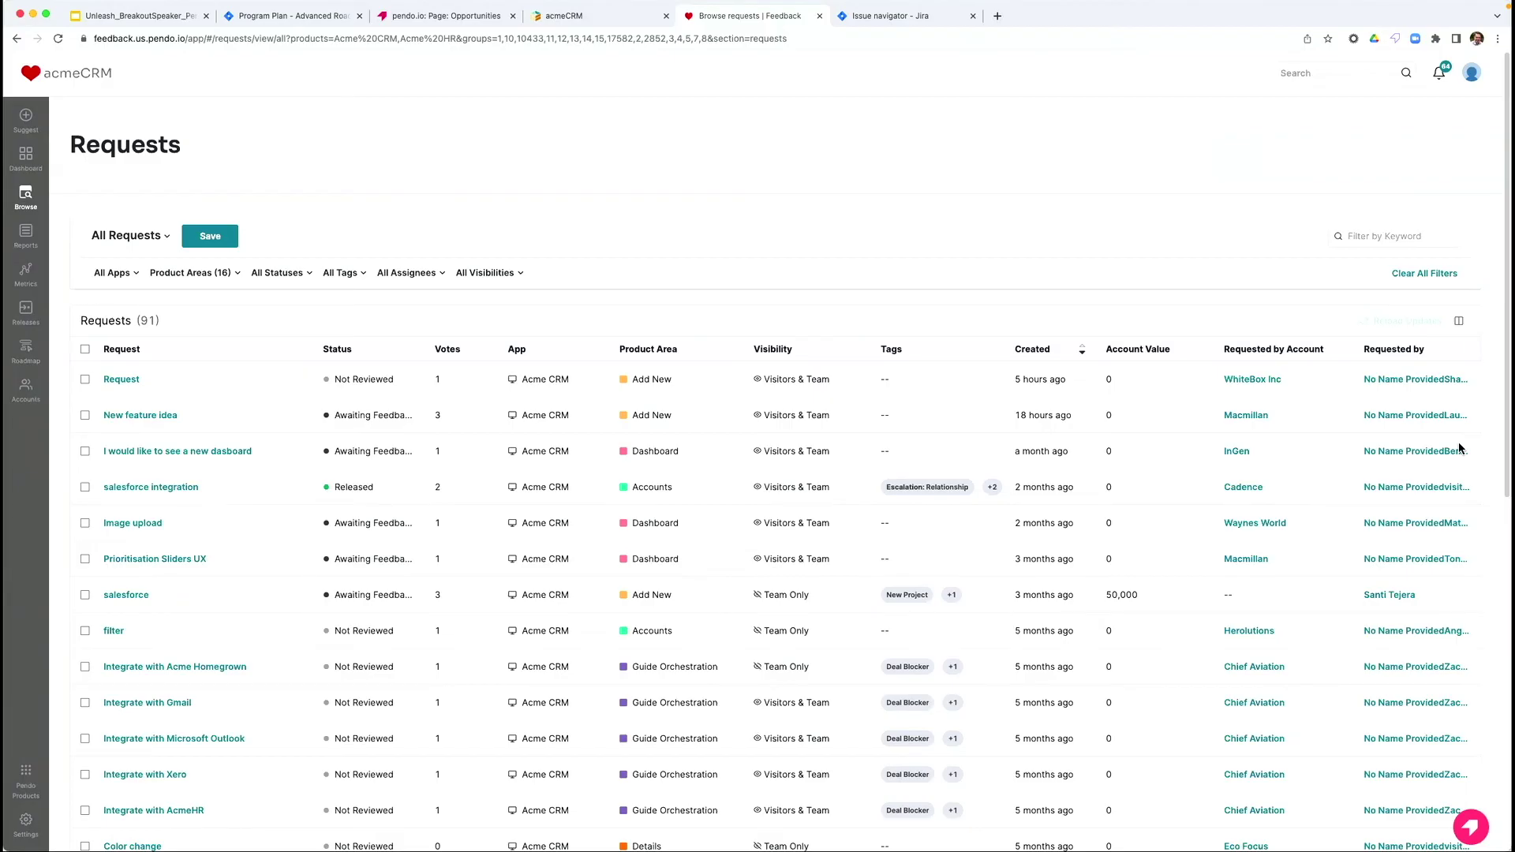
# - Open the "New feature idea" request and choose Planned as its status
pyautogui.press('Tab')
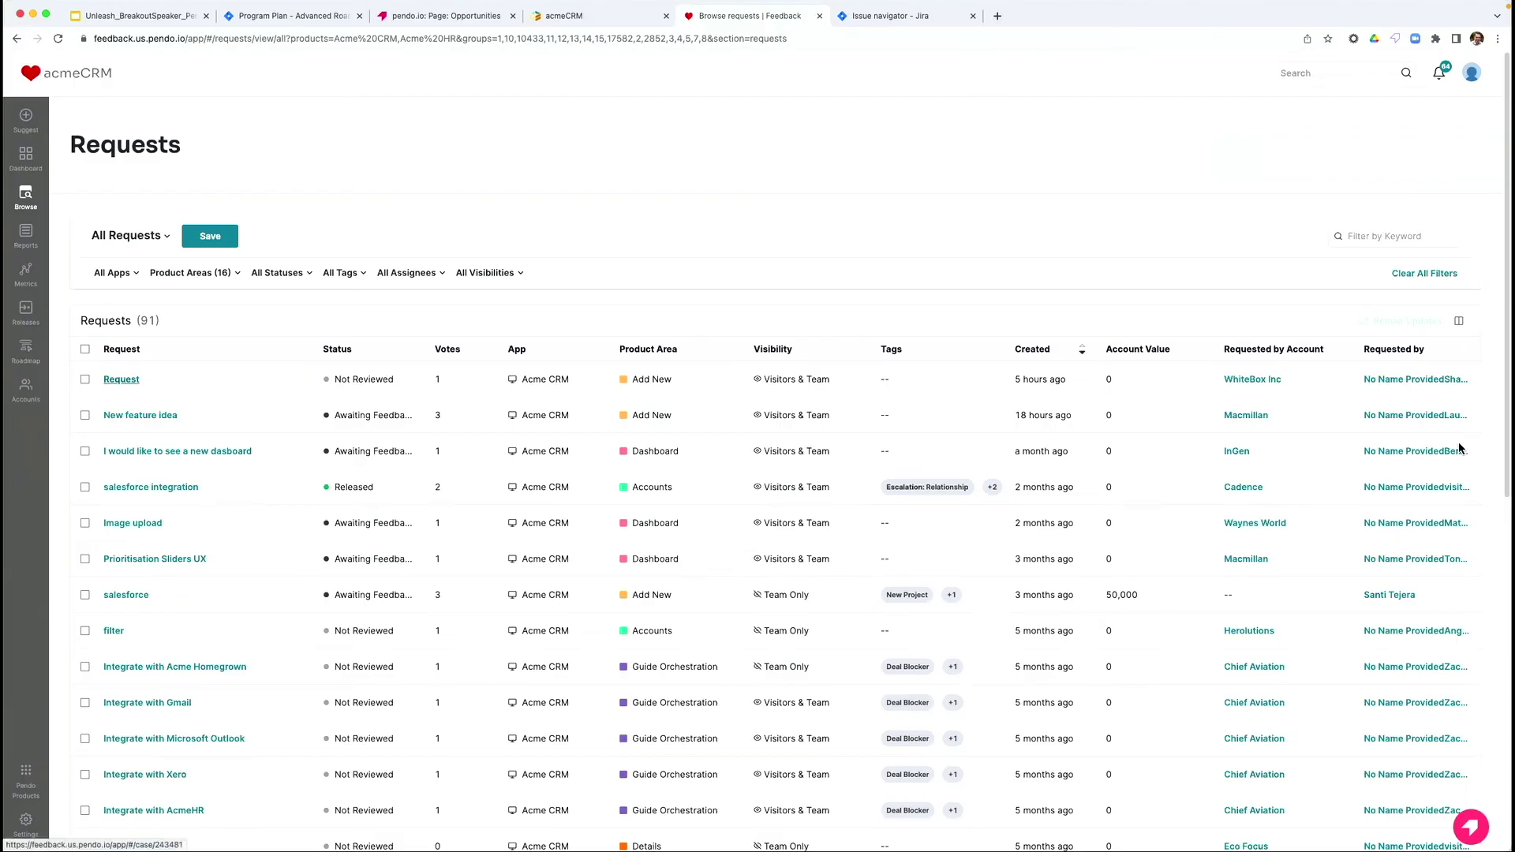
pyautogui.press('Tab')
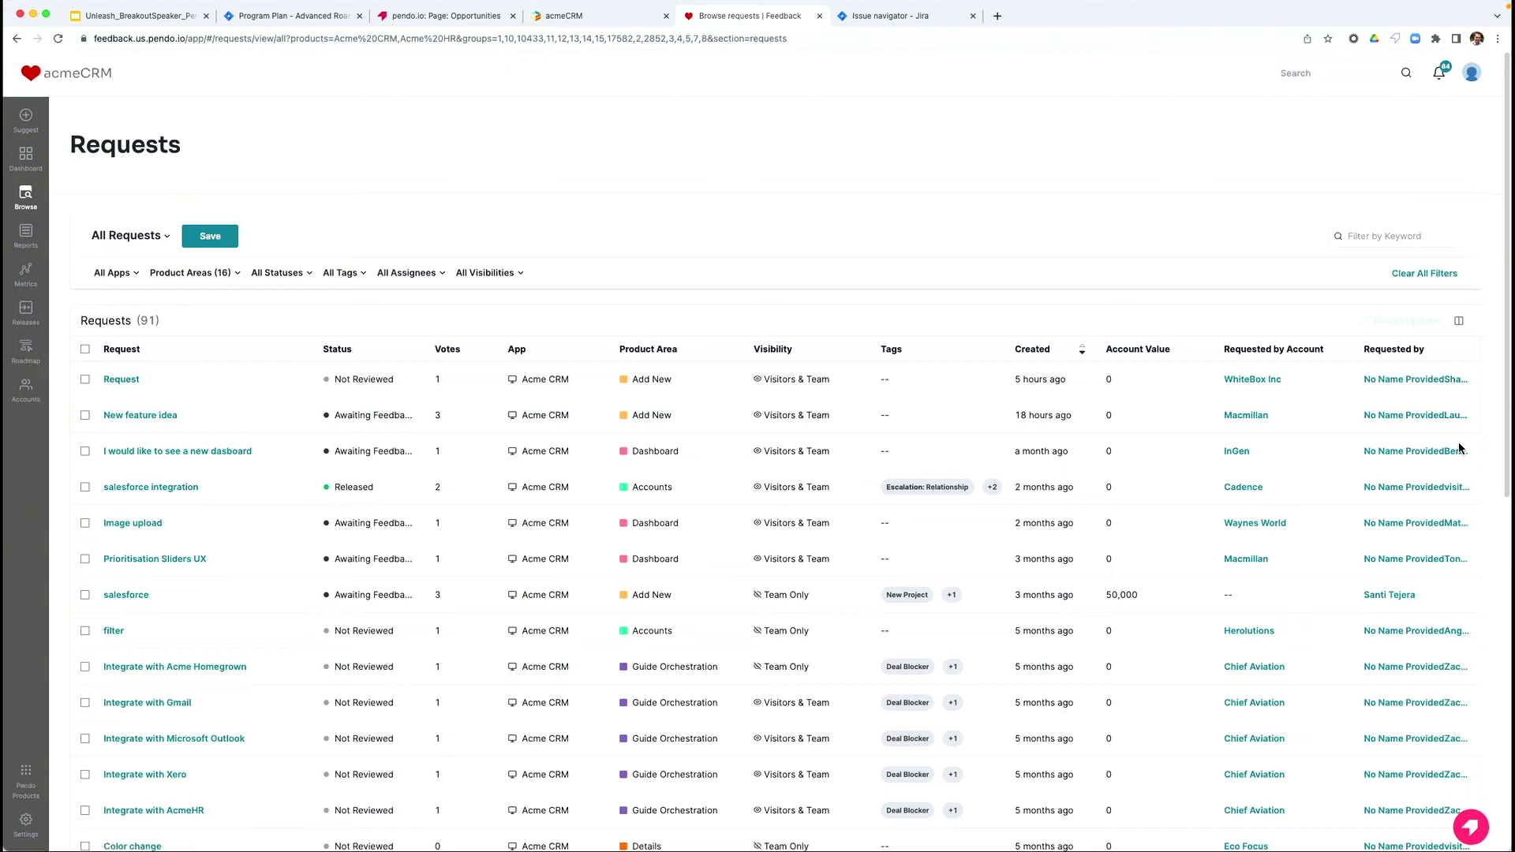
pyautogui.press('Tab')
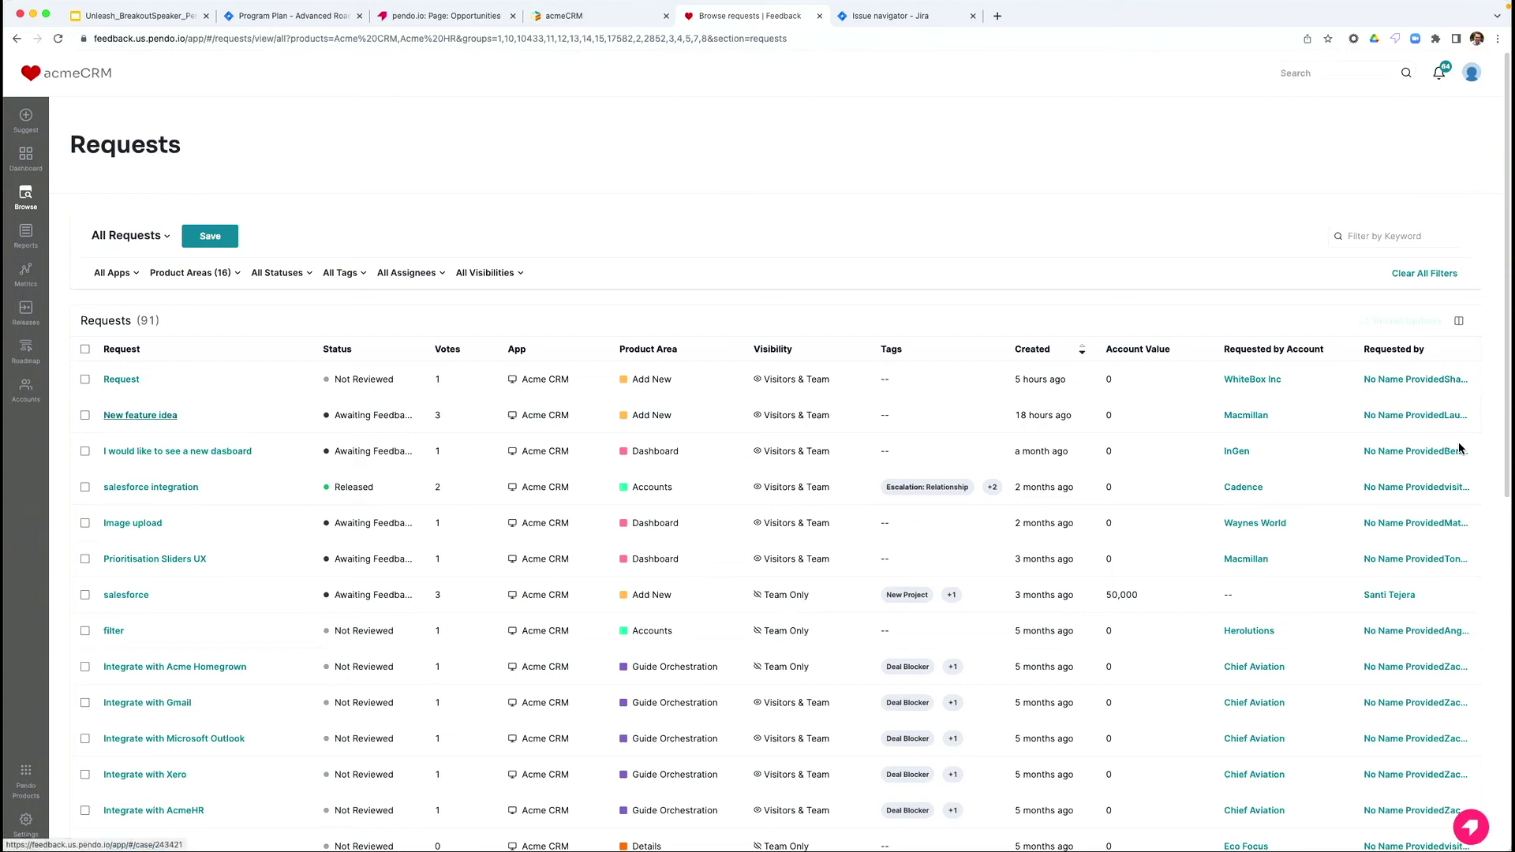
pyautogui.press('Return')
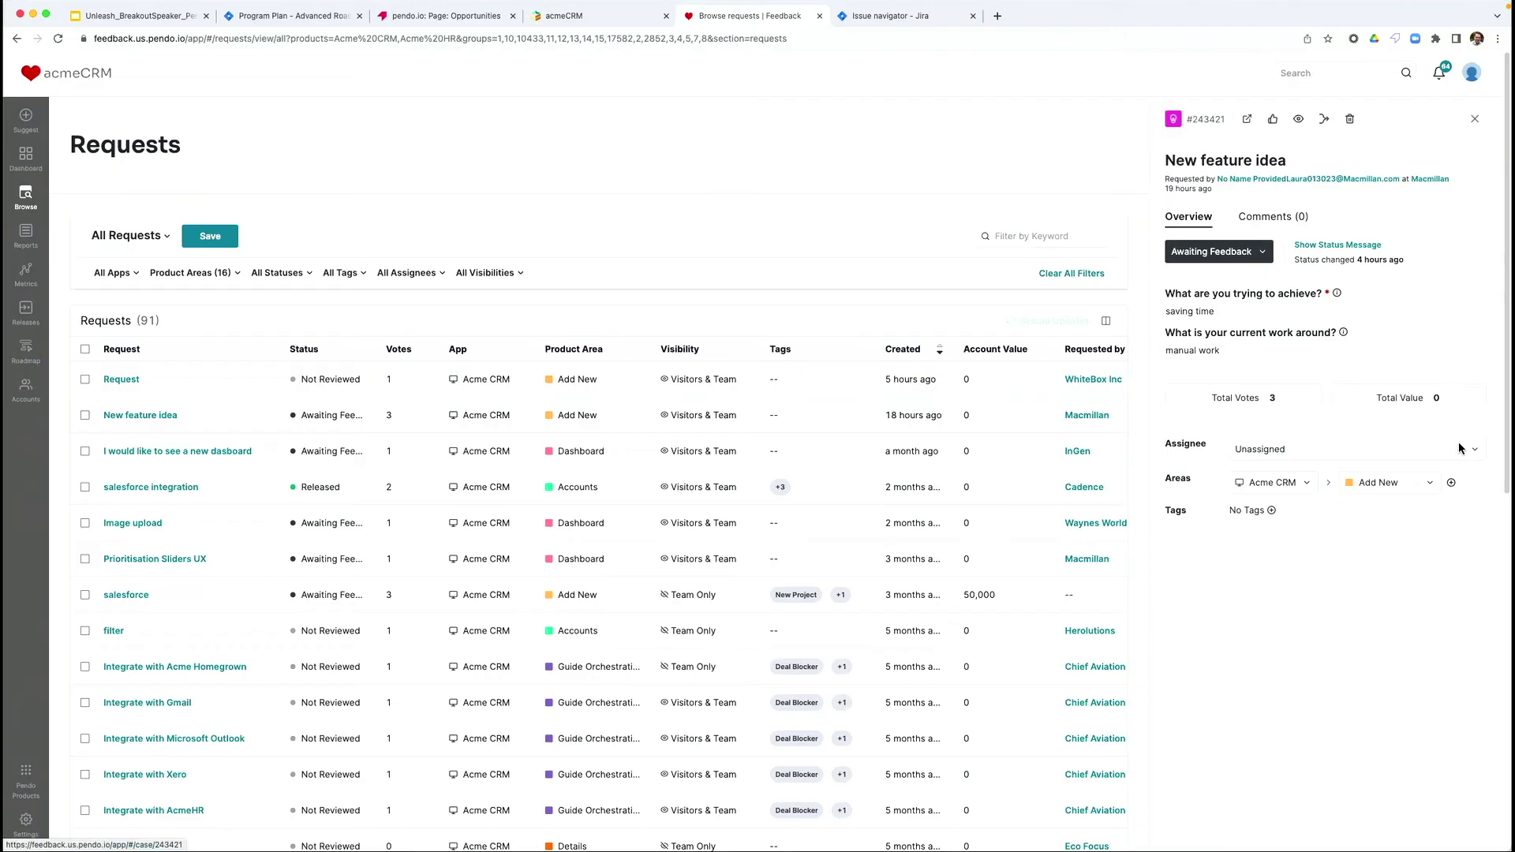
pyautogui.press('Return')
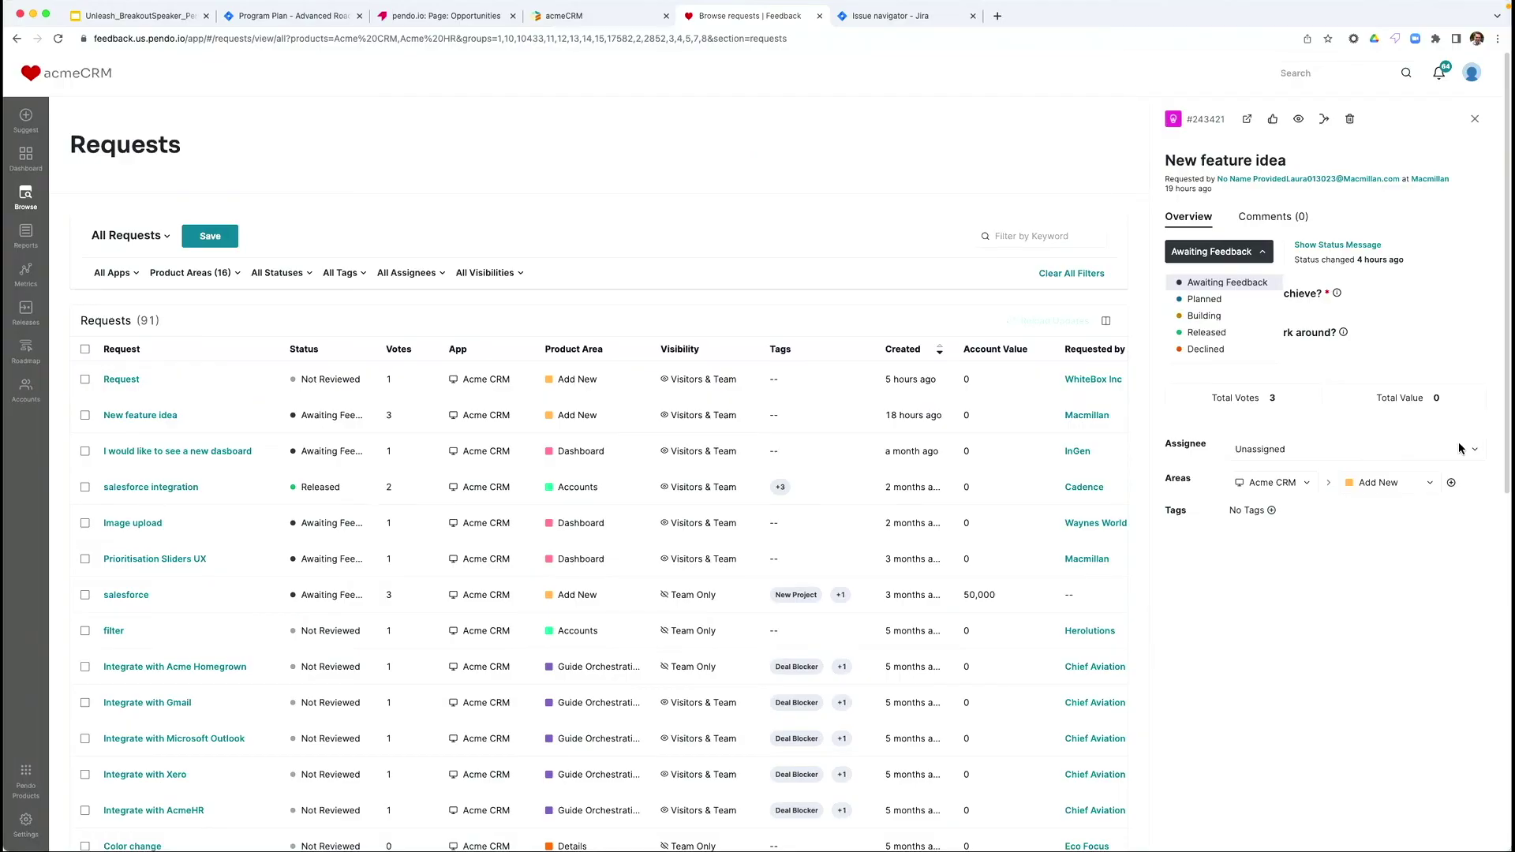
pyautogui.press('Down')
pyautogui.press('Return')
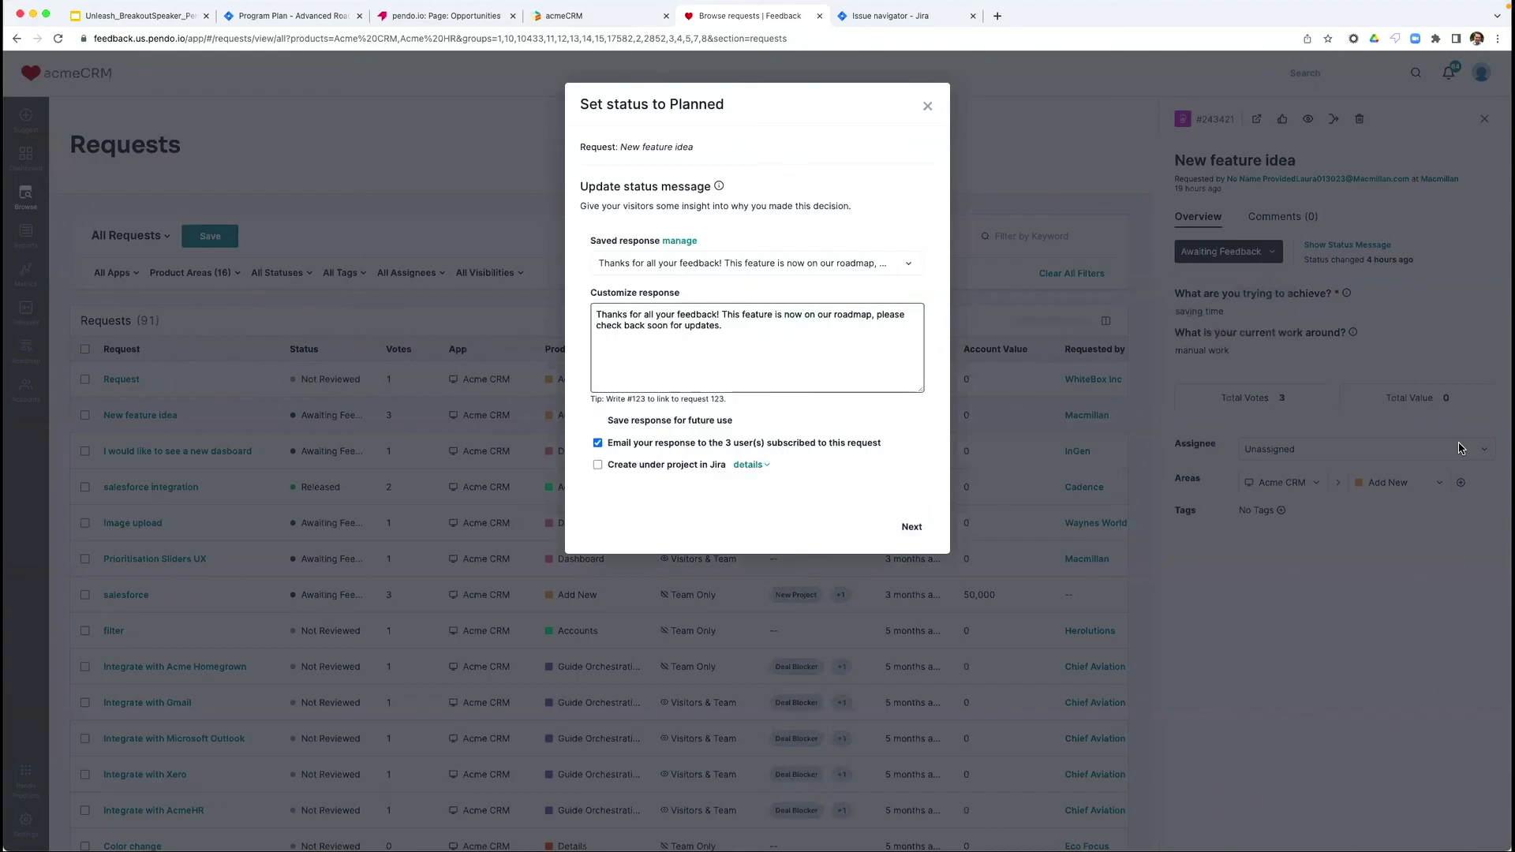
# - Turn off the email response to subscribed users and enable creating the request in Jira under the project Acme App
pyautogui.press('space')
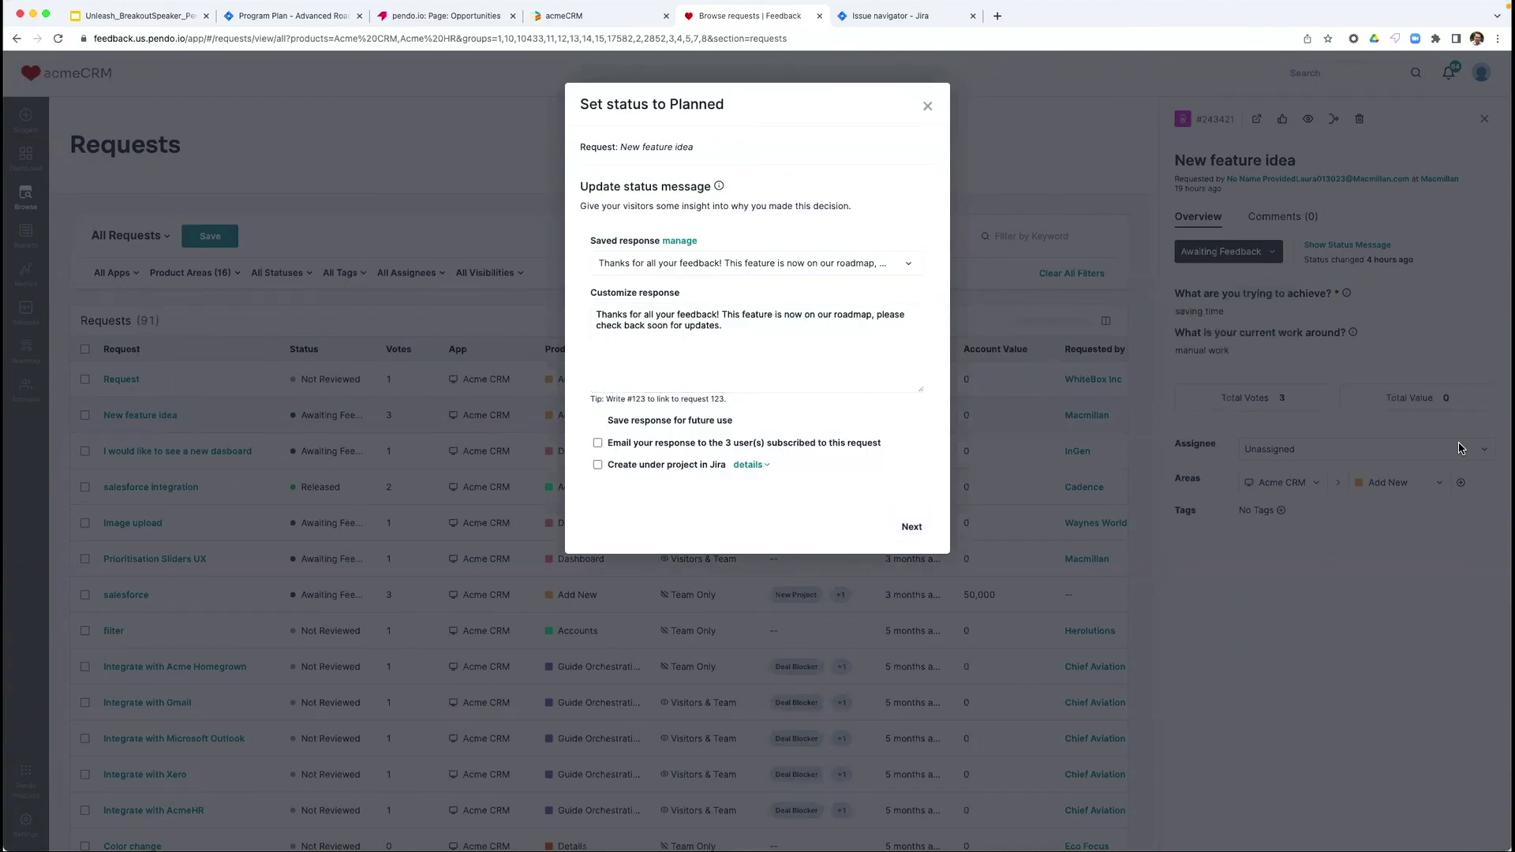
pyautogui.press('Tab')
pyautogui.press('space')
pyautogui.press('Tab')
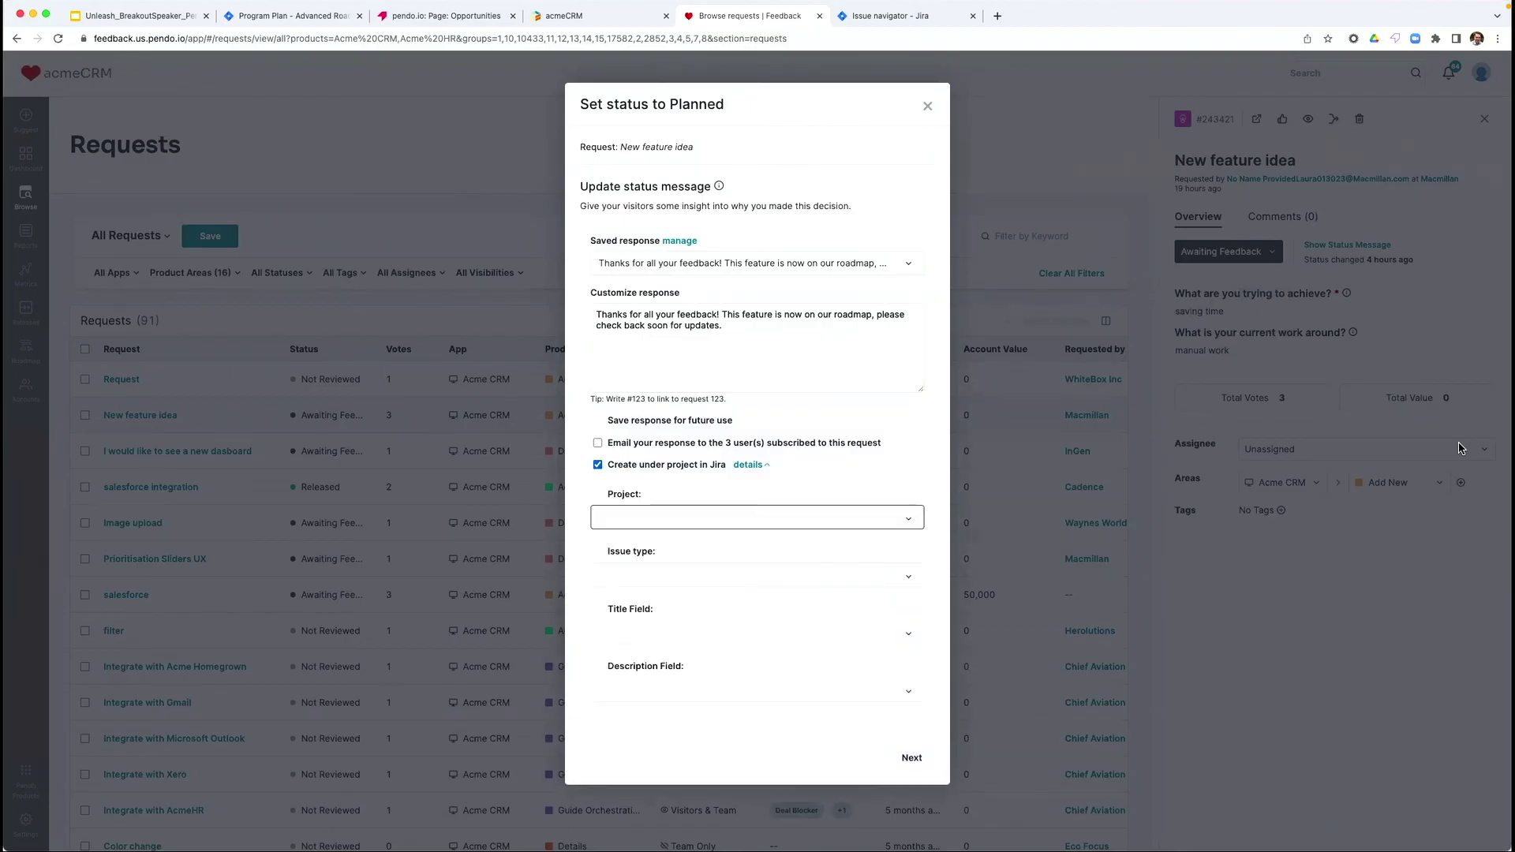
pyautogui.press('Down')
pyautogui.press('Return')
pyautogui.hotkey('shift', 'Tab')
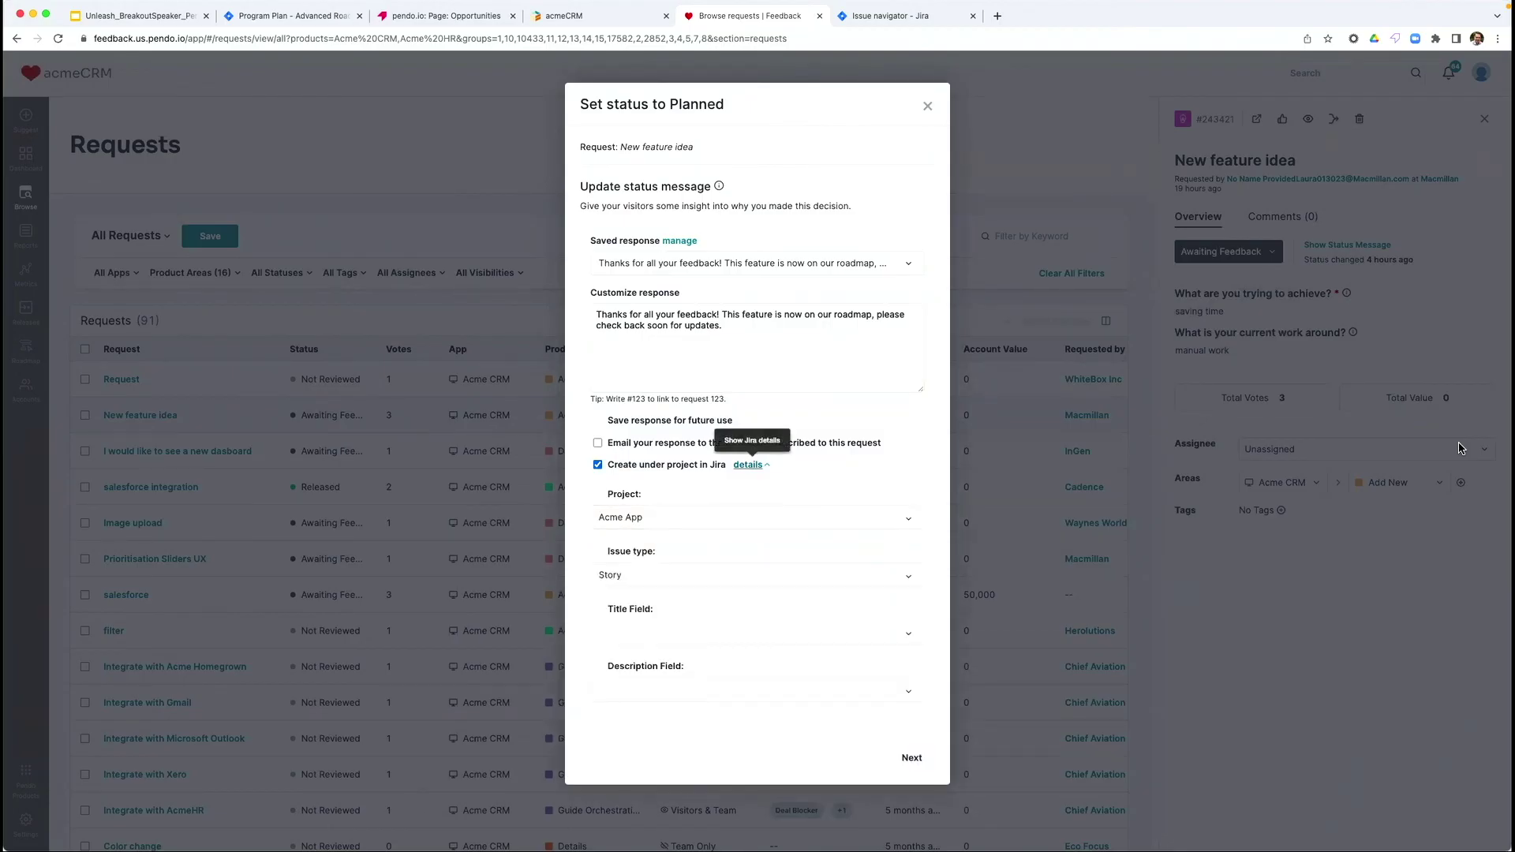